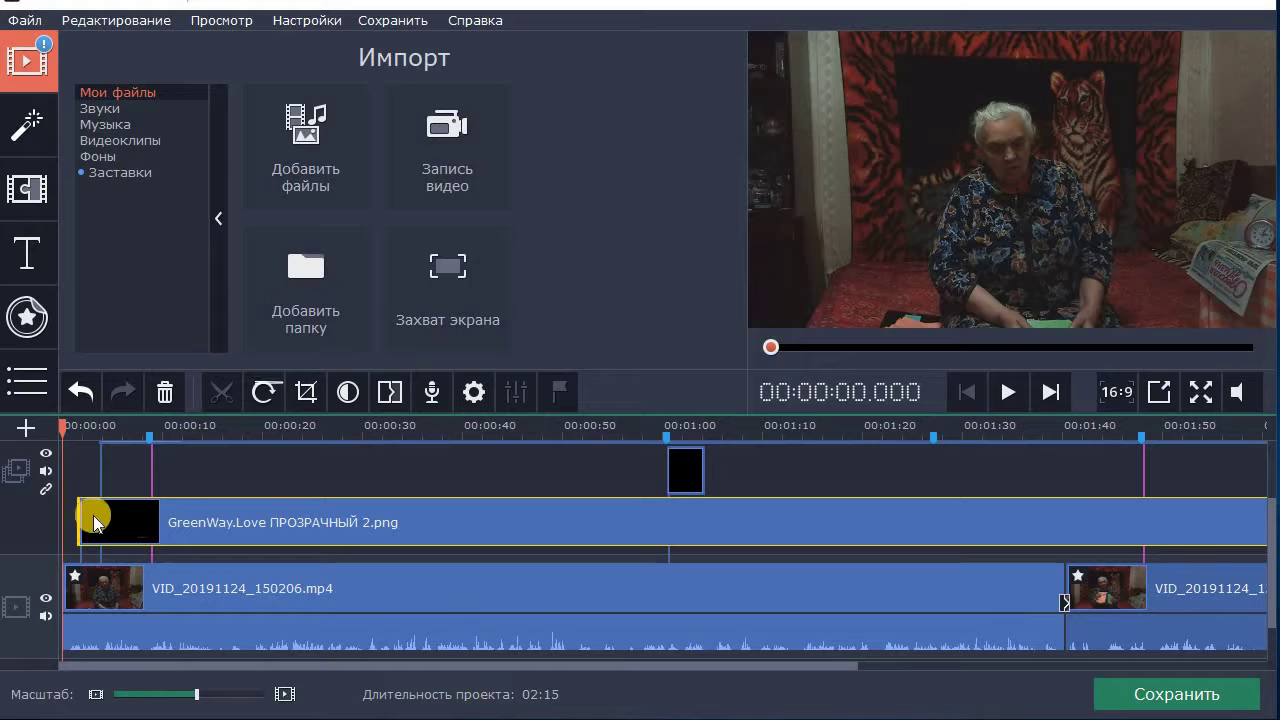
Examine the project's timeline, previewing the three title clips and checking the video and audio tracks below the overlays
{"action": "left_click", "coordinate": [96, 698]}
{"action": "left_click", "coordinate": [96, 698]}
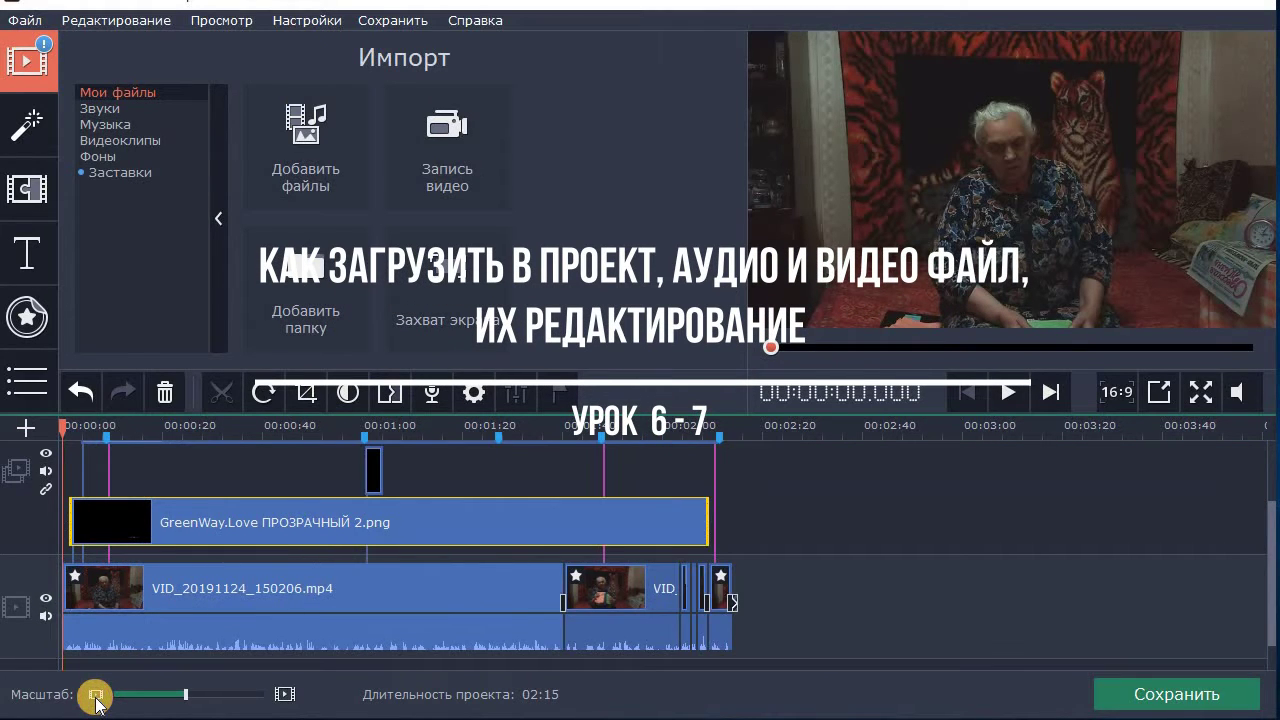
{"action": "left_click", "coordinate": [285, 694]}
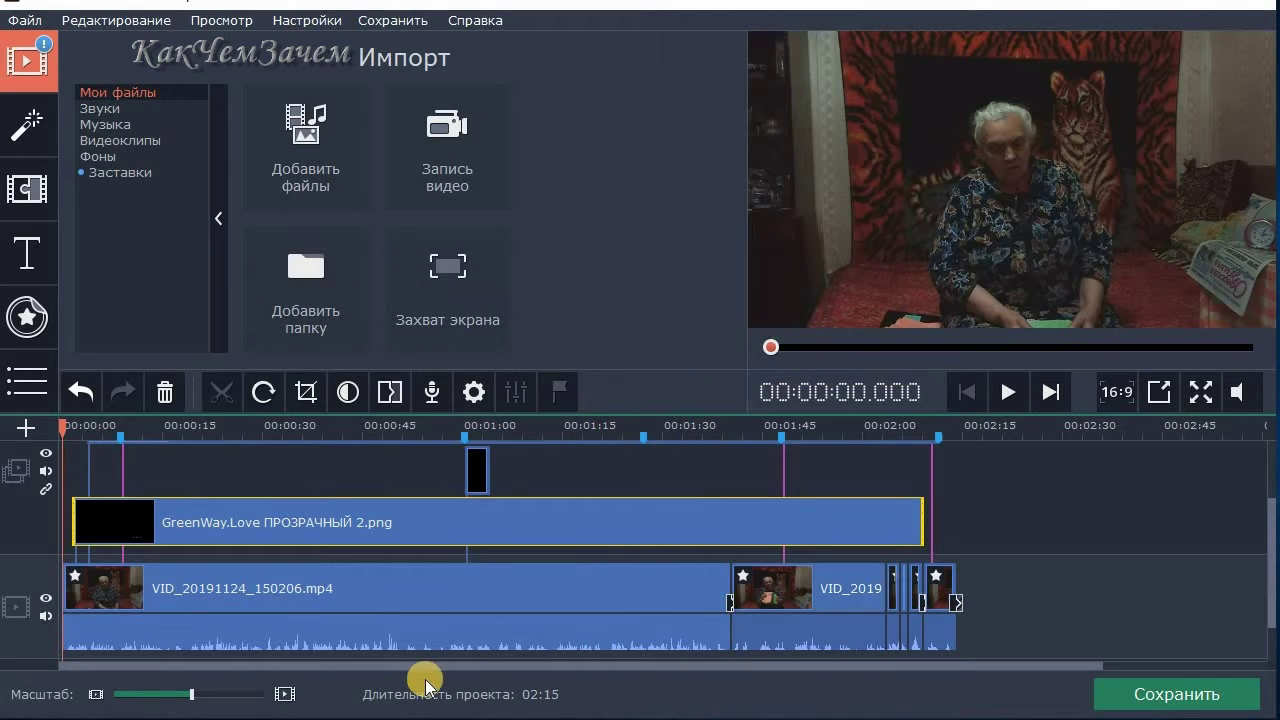
{"action": "scroll", "coordinate": [1268, 541], "scroll_direction": "up", "scroll_amount": 3}
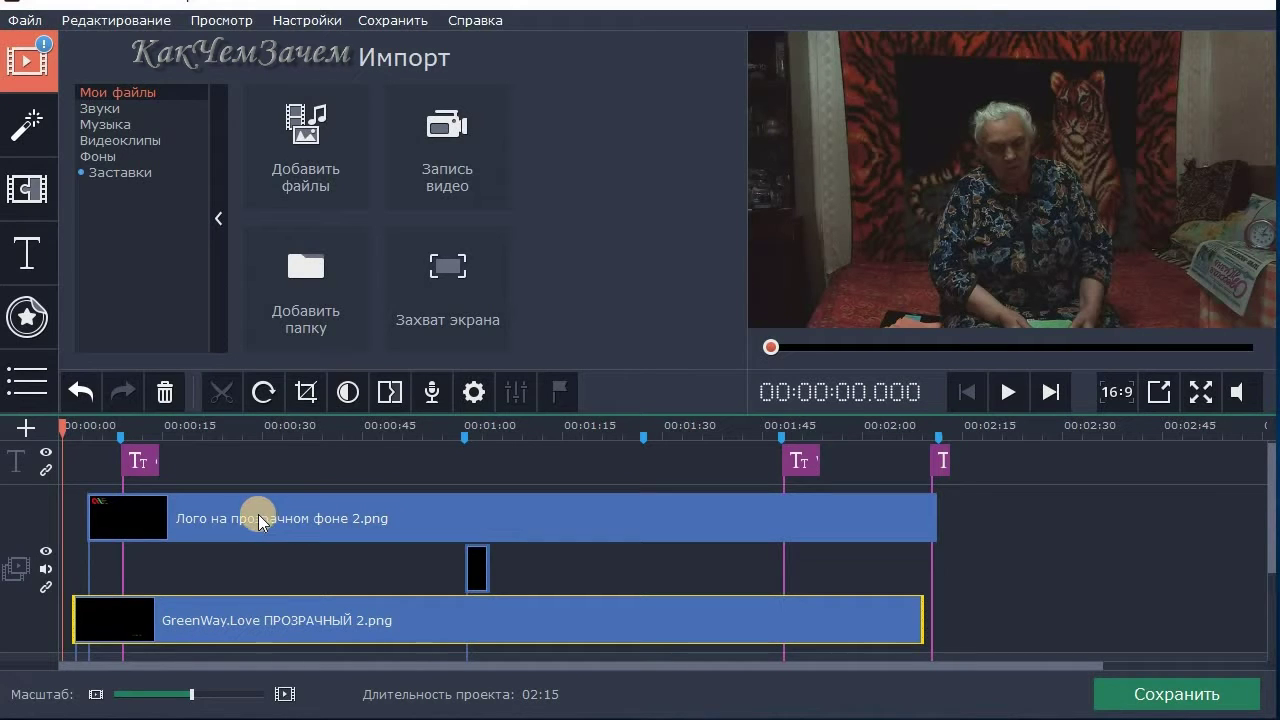
{"action": "left_click", "coordinate": [128, 427]}
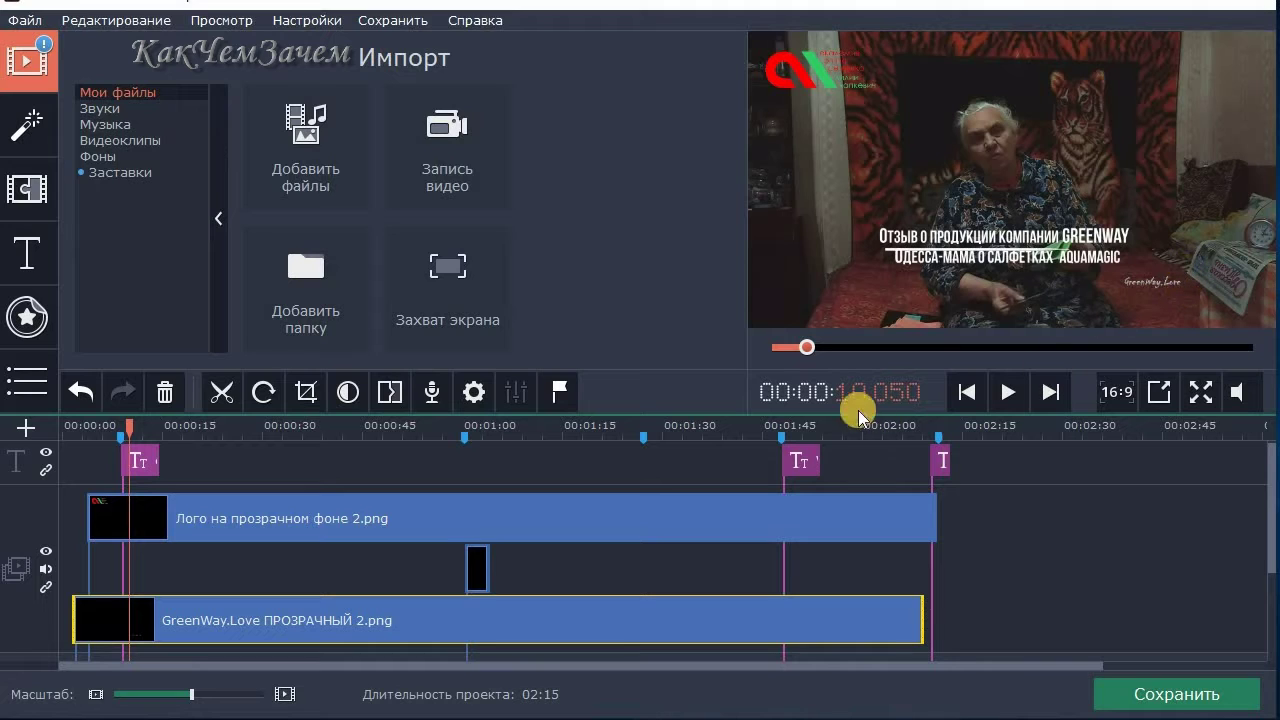
{"action": "left_click", "coordinate": [794, 428]}
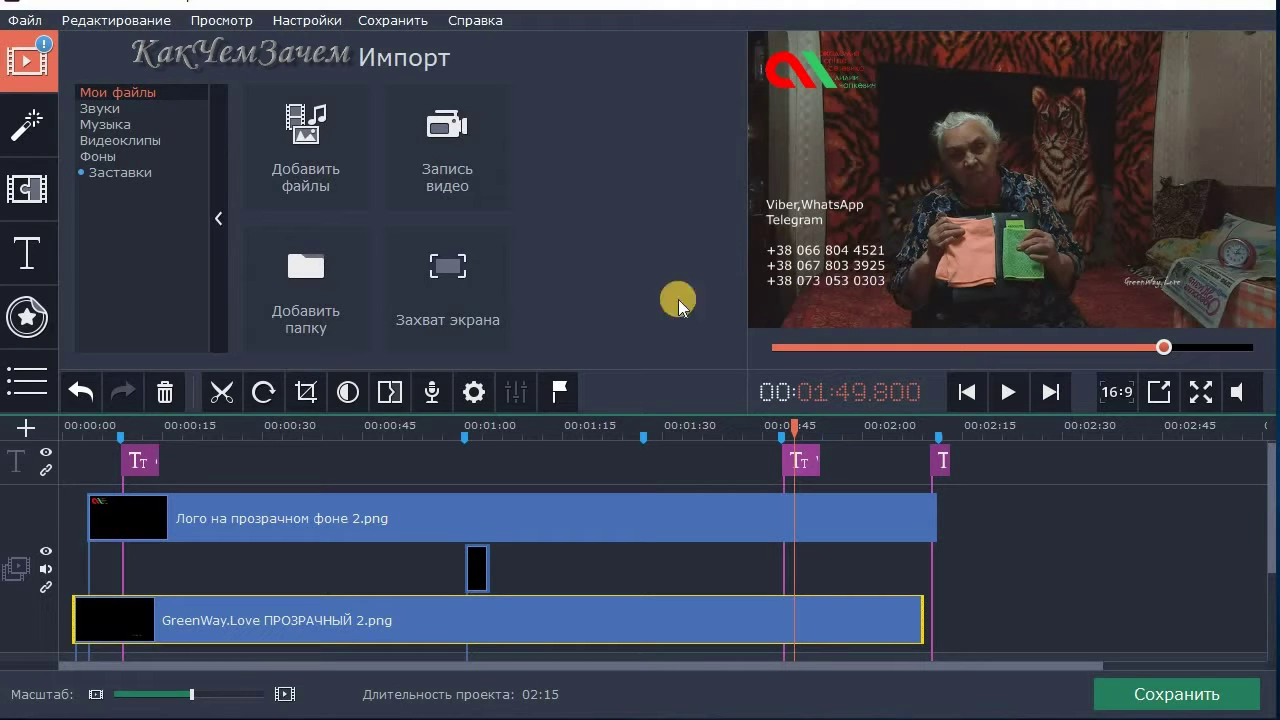
{"action": "left_click", "coordinate": [146, 428]}
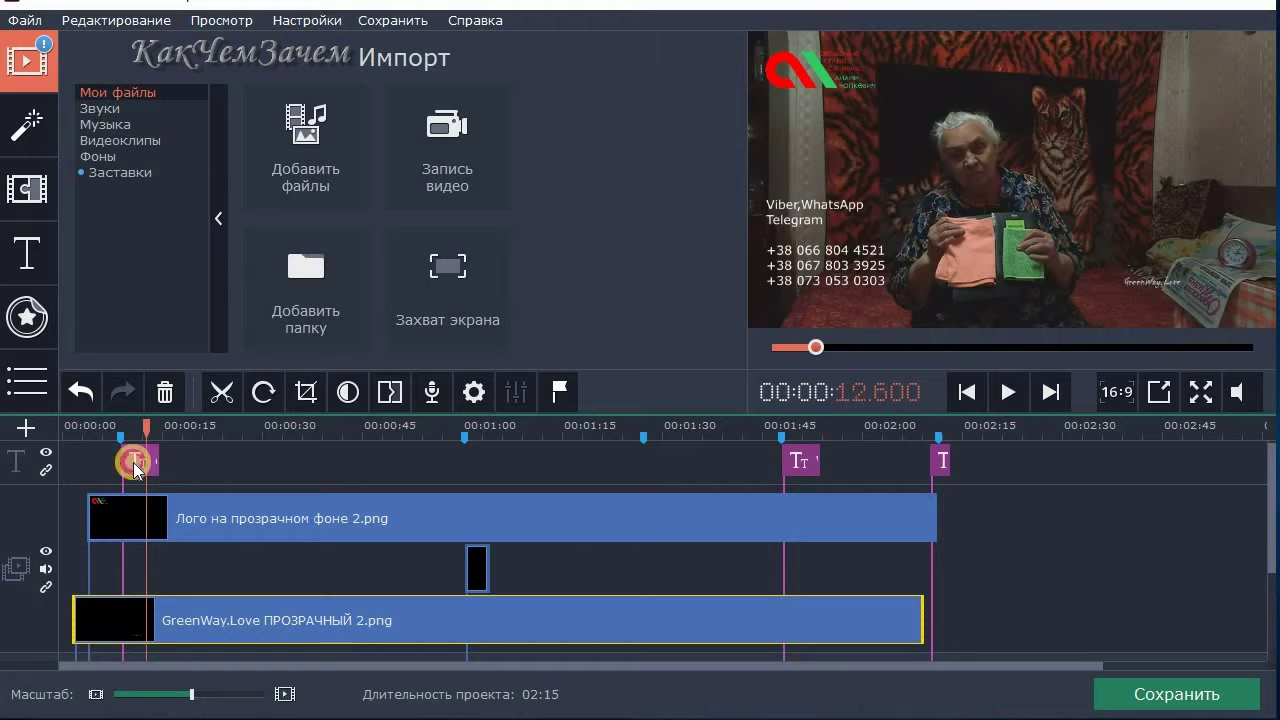
{"action": "left_click", "coordinate": [133, 460]}
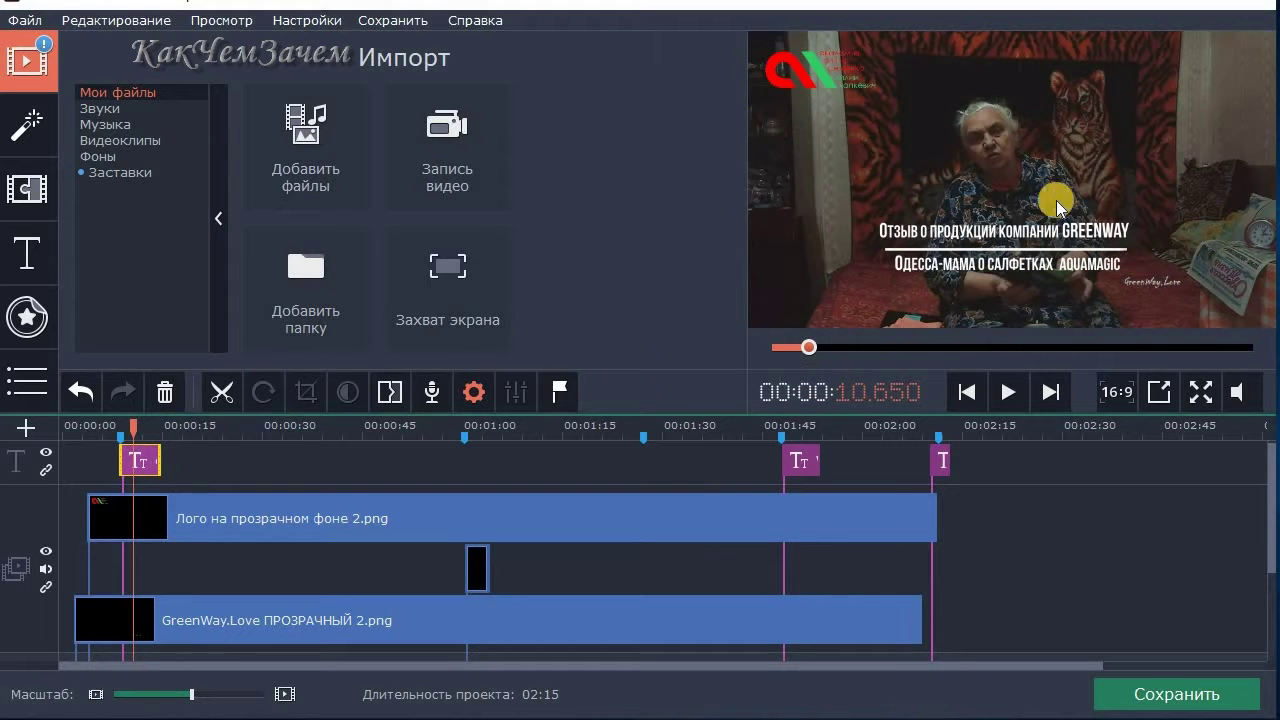
{"action": "left_click", "coordinate": [940, 463]}
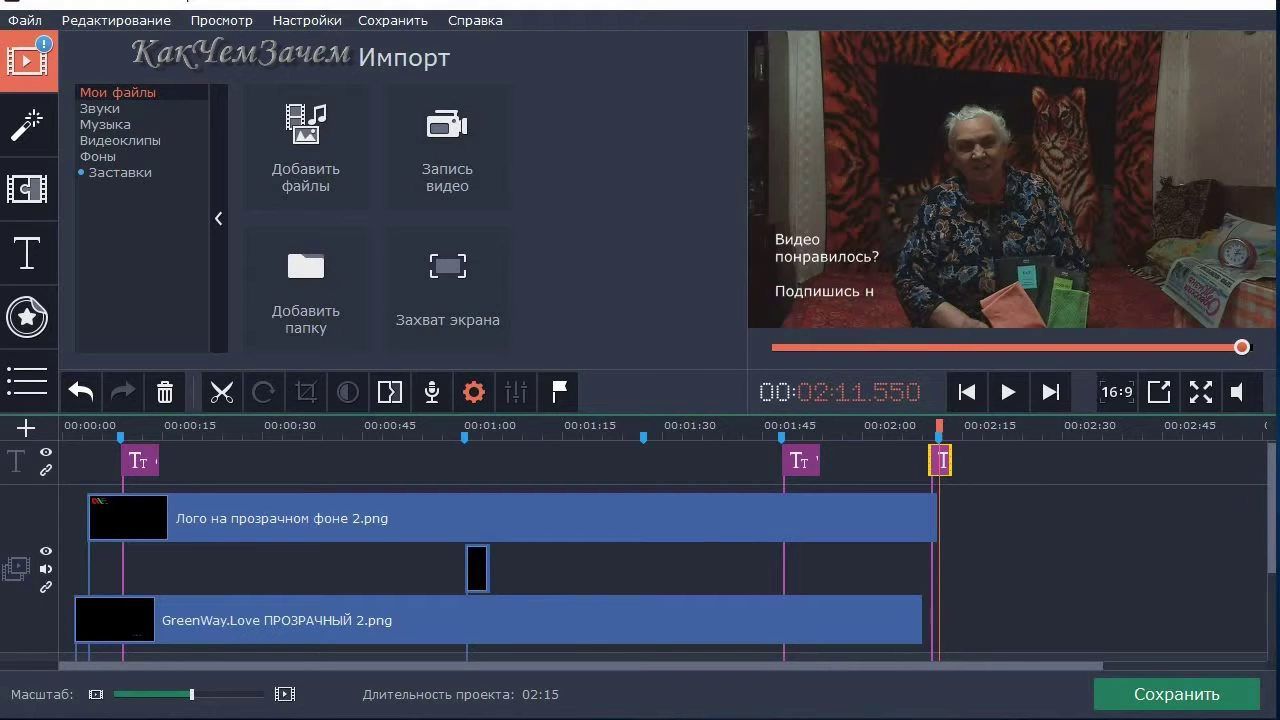
{"action": "left_click_drag", "start_coordinate": [1270, 520], "coordinate": [1271, 603]}
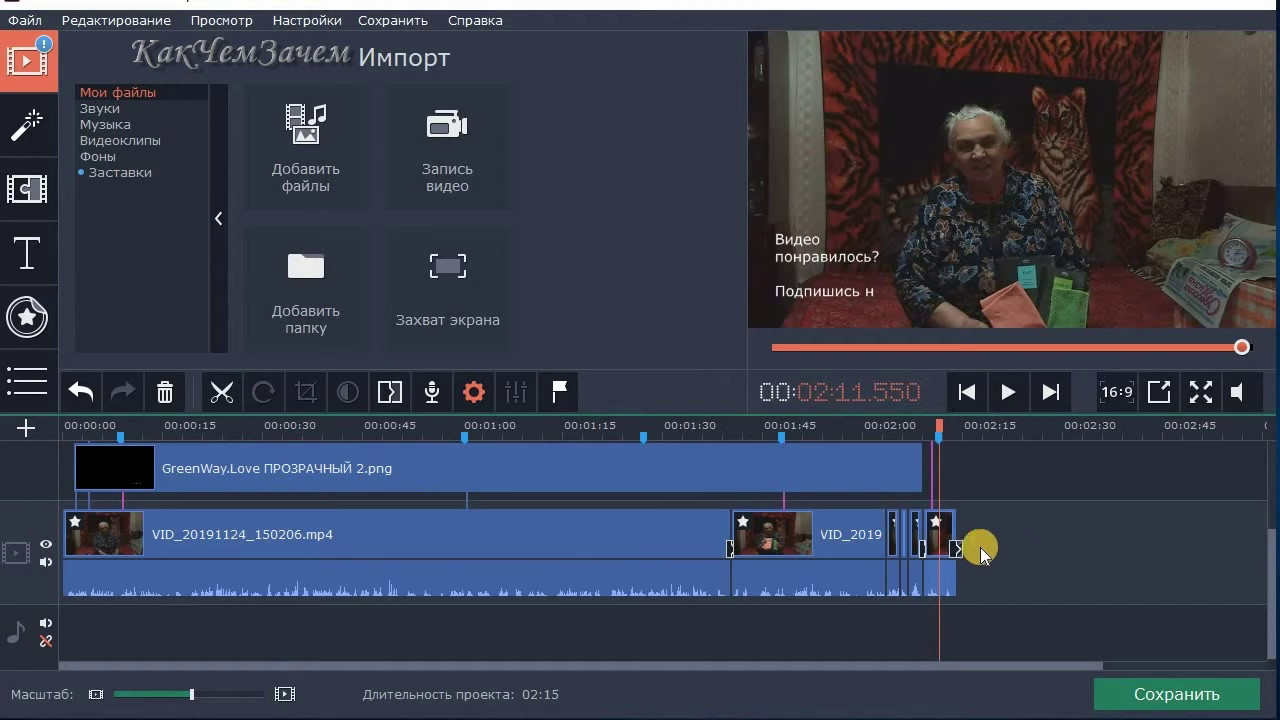
Switch to the МОВАВИ ШКОЛА folder, inspect the 2.54 Winds_of_Spring music file, and return to the video editor
{"action": "key", "text": "alt+Tab"}
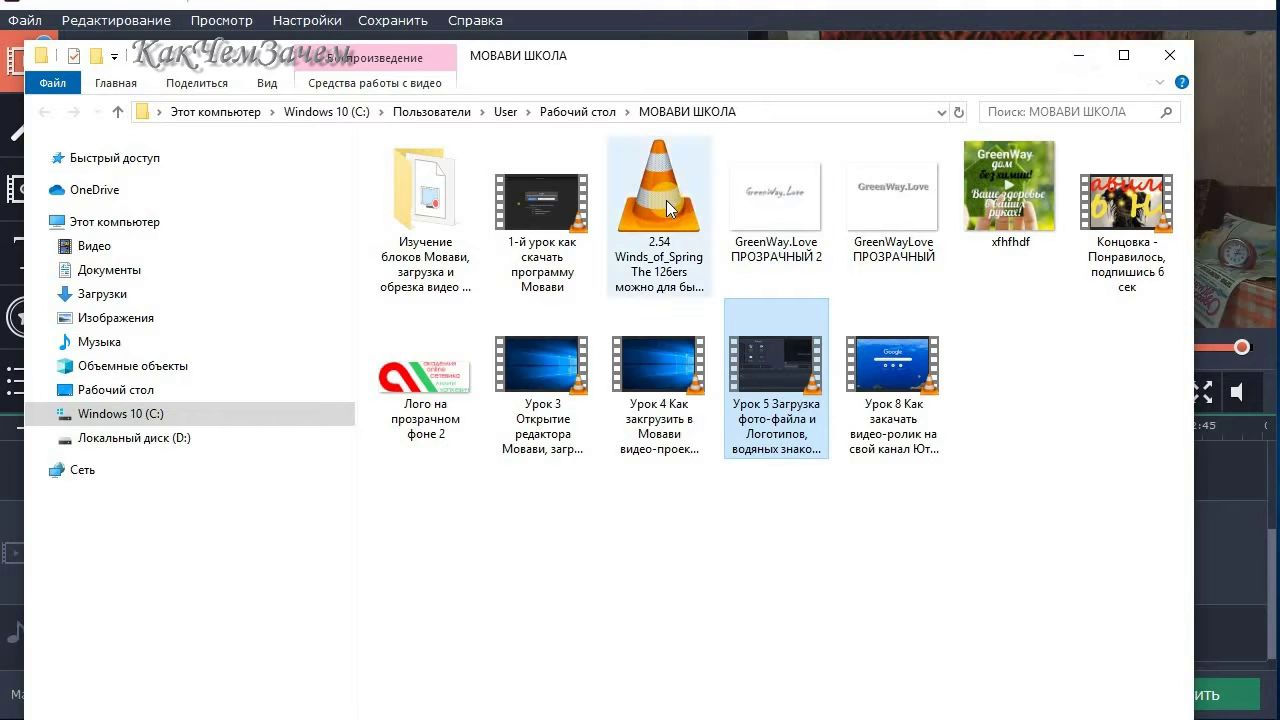
{"action": "mouse_move", "coordinate": [667, 205]}
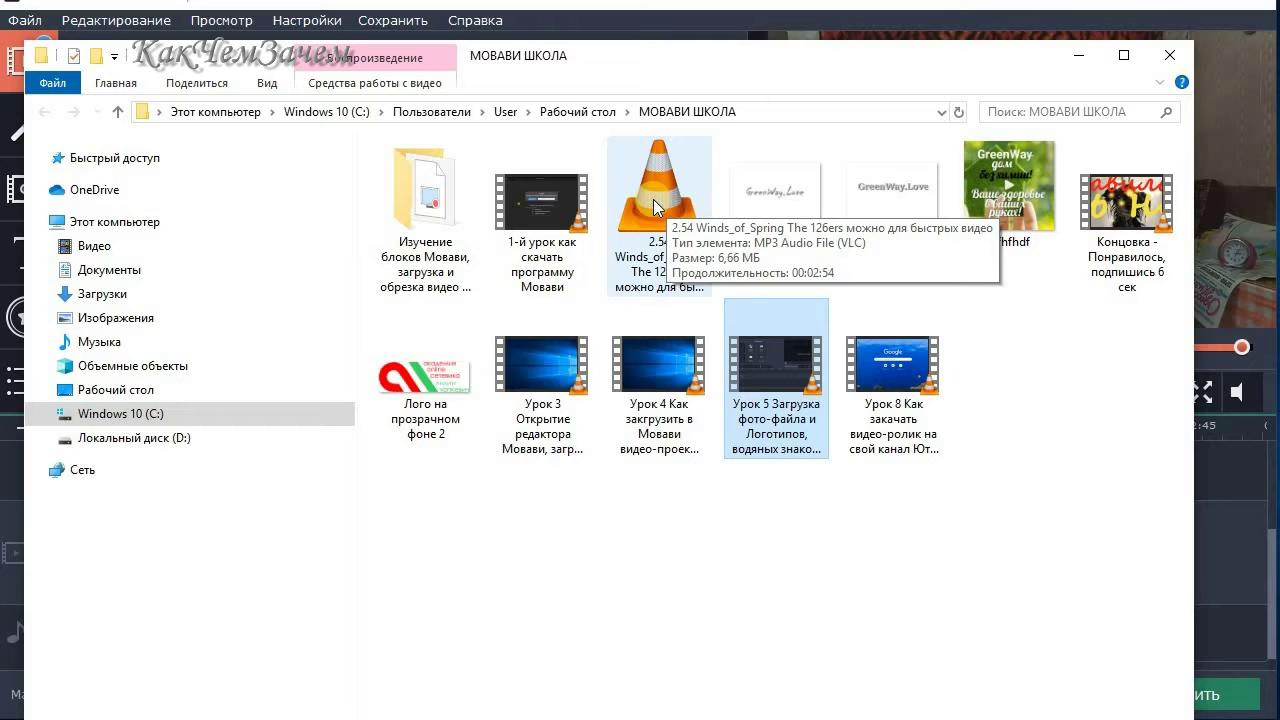
{"action": "left_click", "coordinate": [653, 199]}
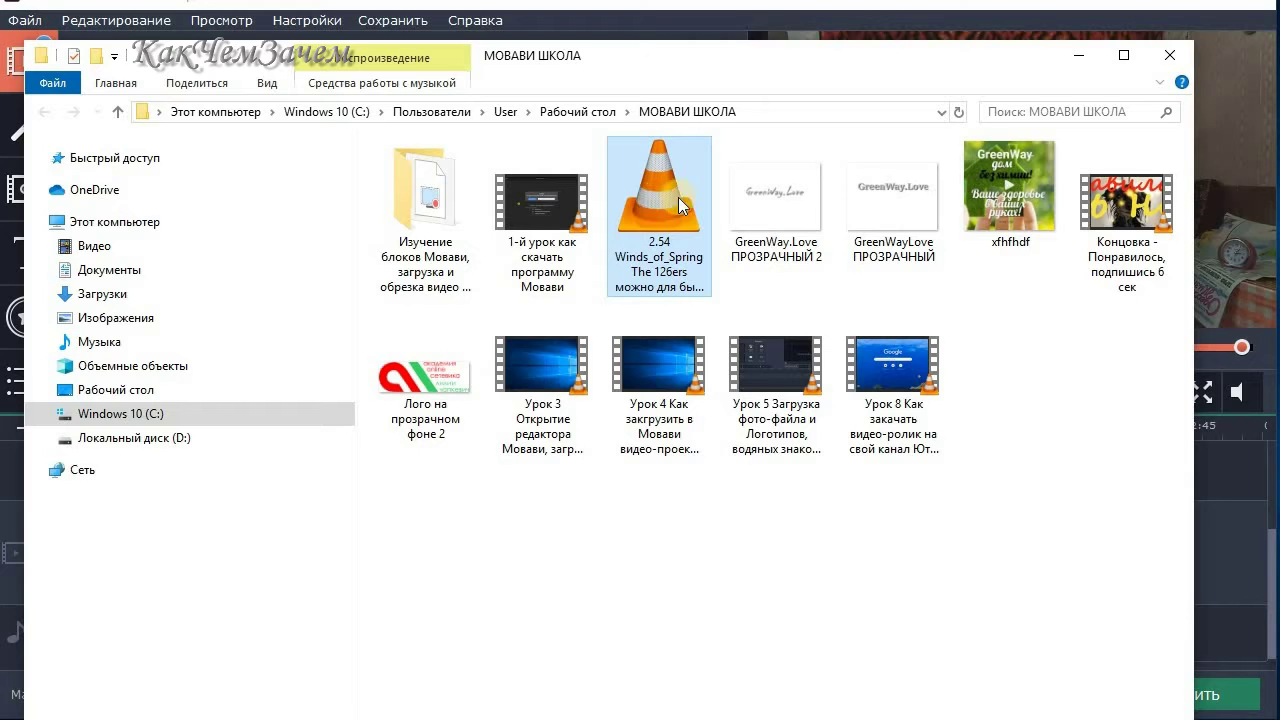
{"action": "left_click", "coordinate": [1078, 56]}
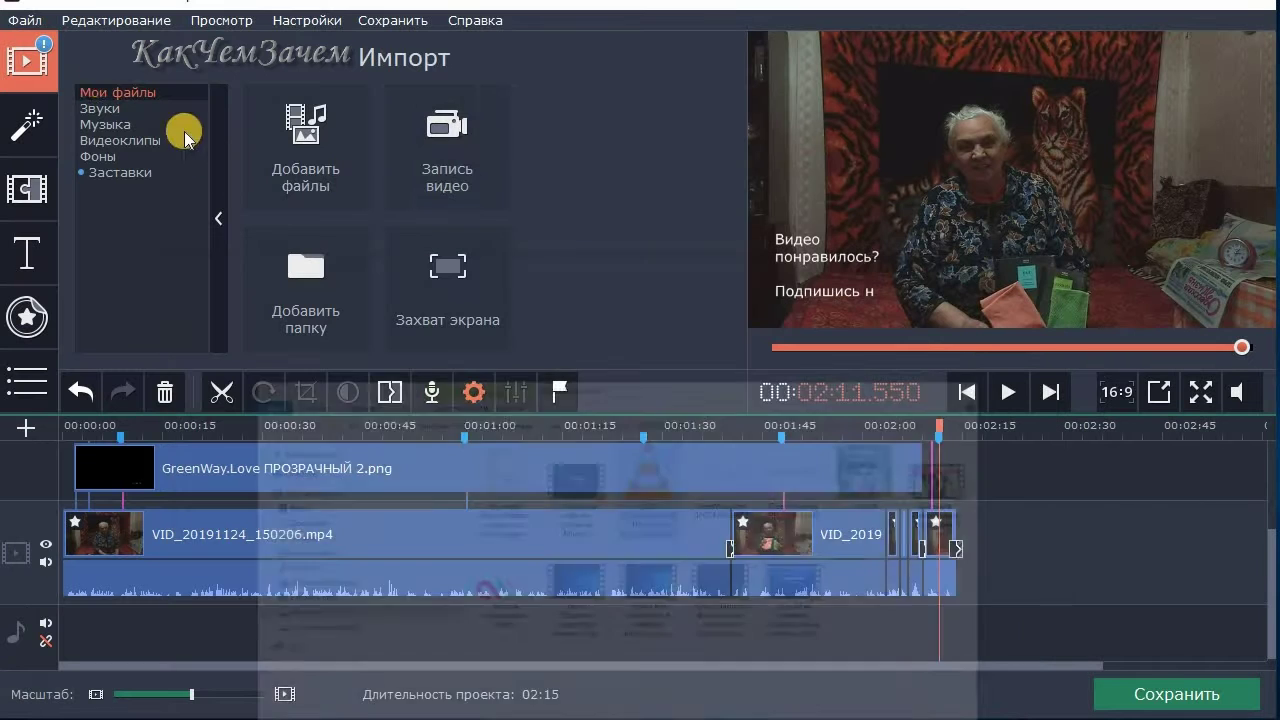
{"action": "left_click", "coordinate": [301, 136]}
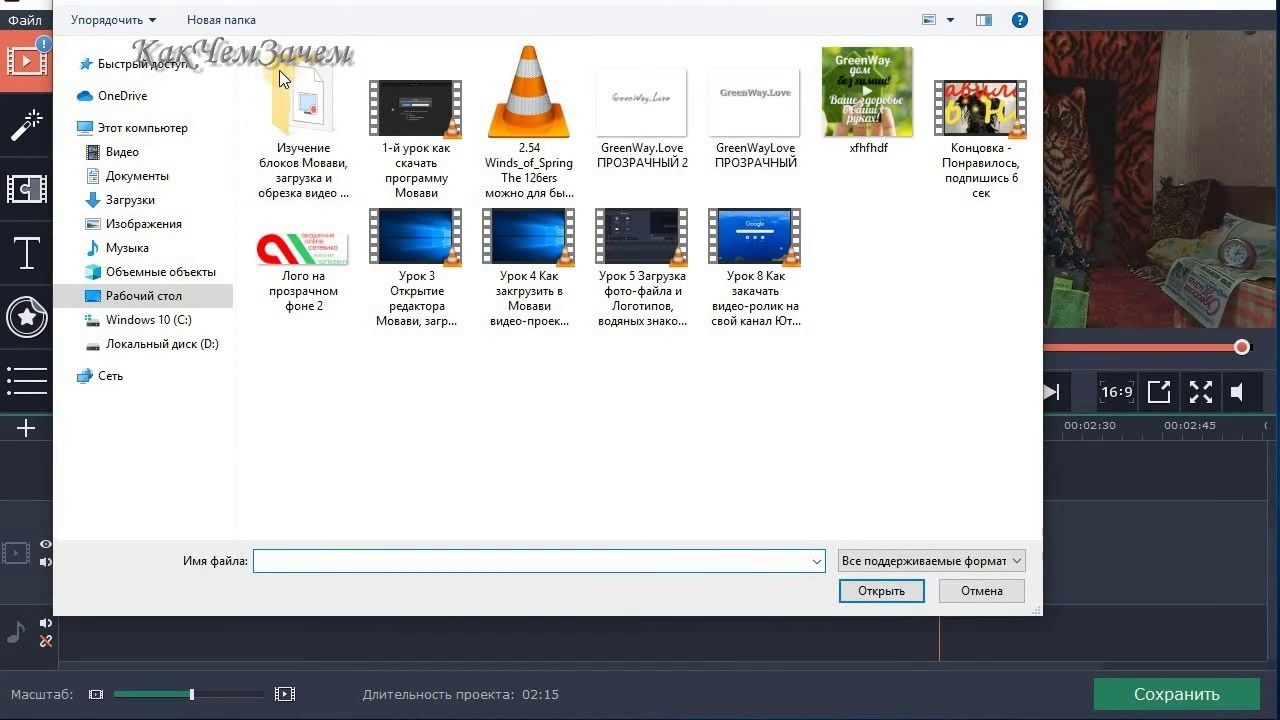
{"action": "key", "text": "Escape"}
{"action": "left_click", "coordinate": [25, 20]}
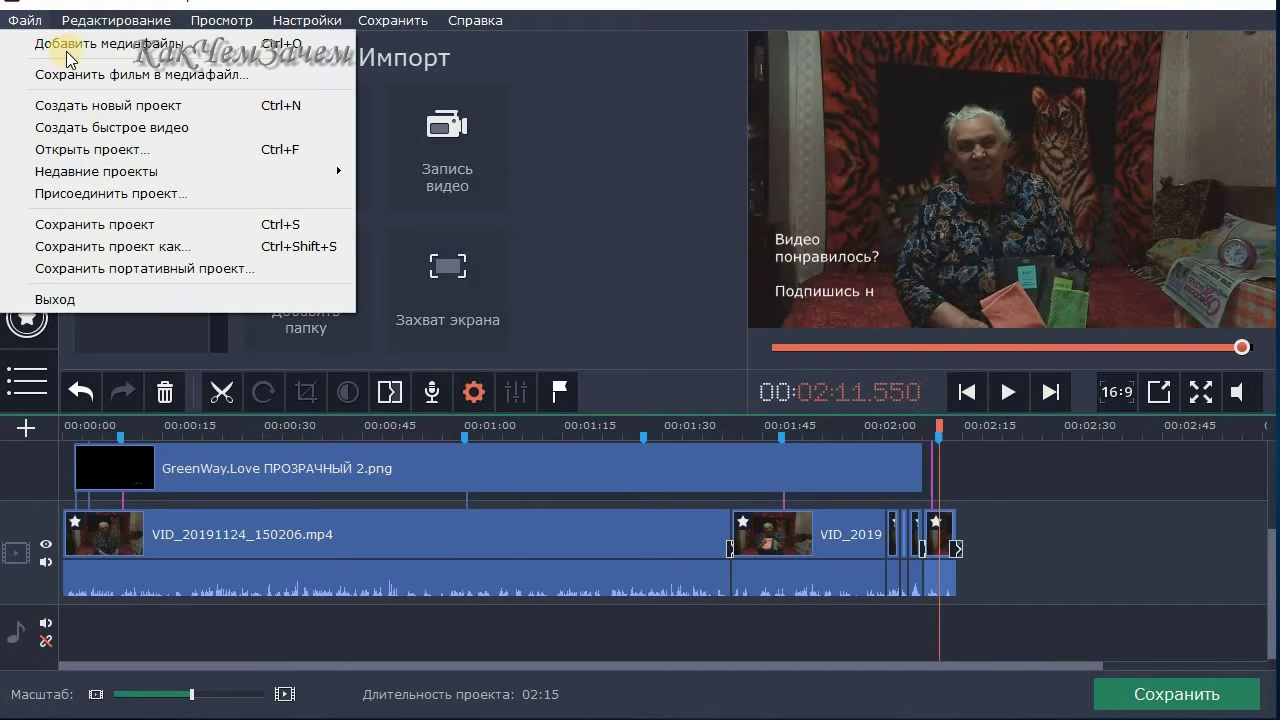
{"action": "left_click", "coordinate": [622, 103]}
Import the 2.54 Winds_of_Spring MP3 file from the МОВАВИ ШКОЛА folder into the project's audio track
{"action": "left_click", "coordinate": [283, 150]}
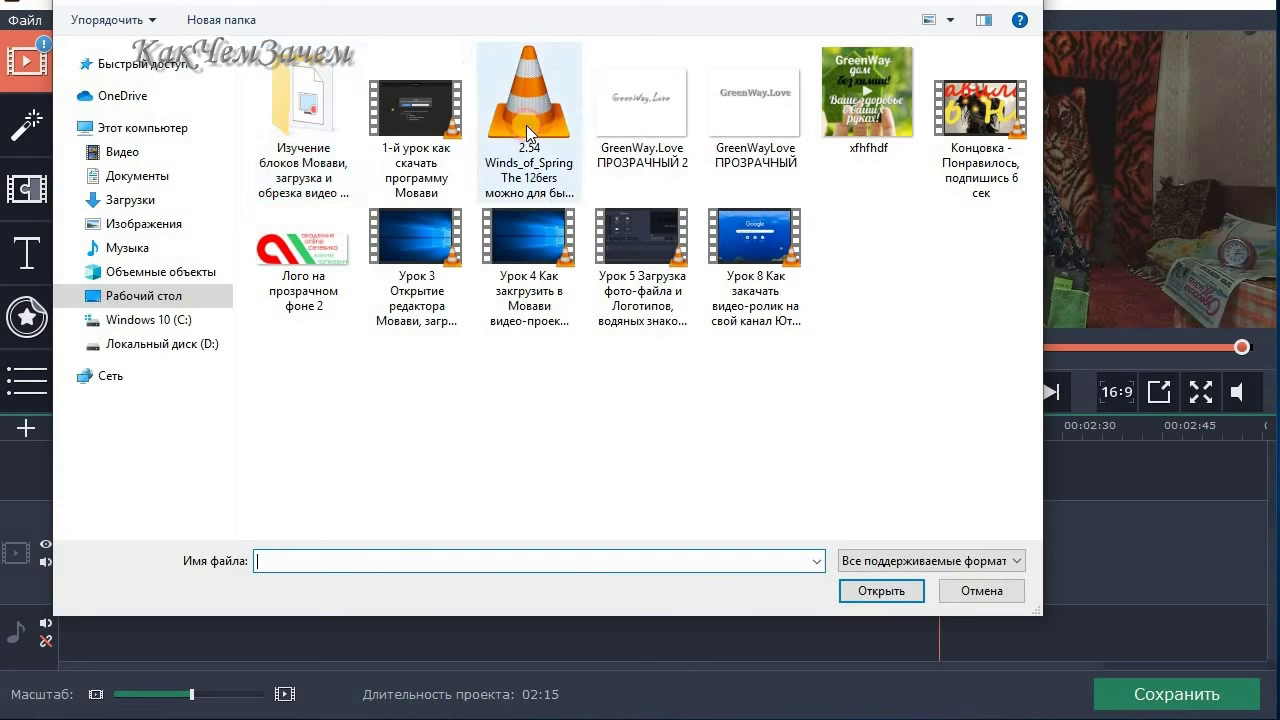
{"action": "left_click", "coordinate": [526, 125]}
{"action": "left_click", "coordinate": [885, 591]}
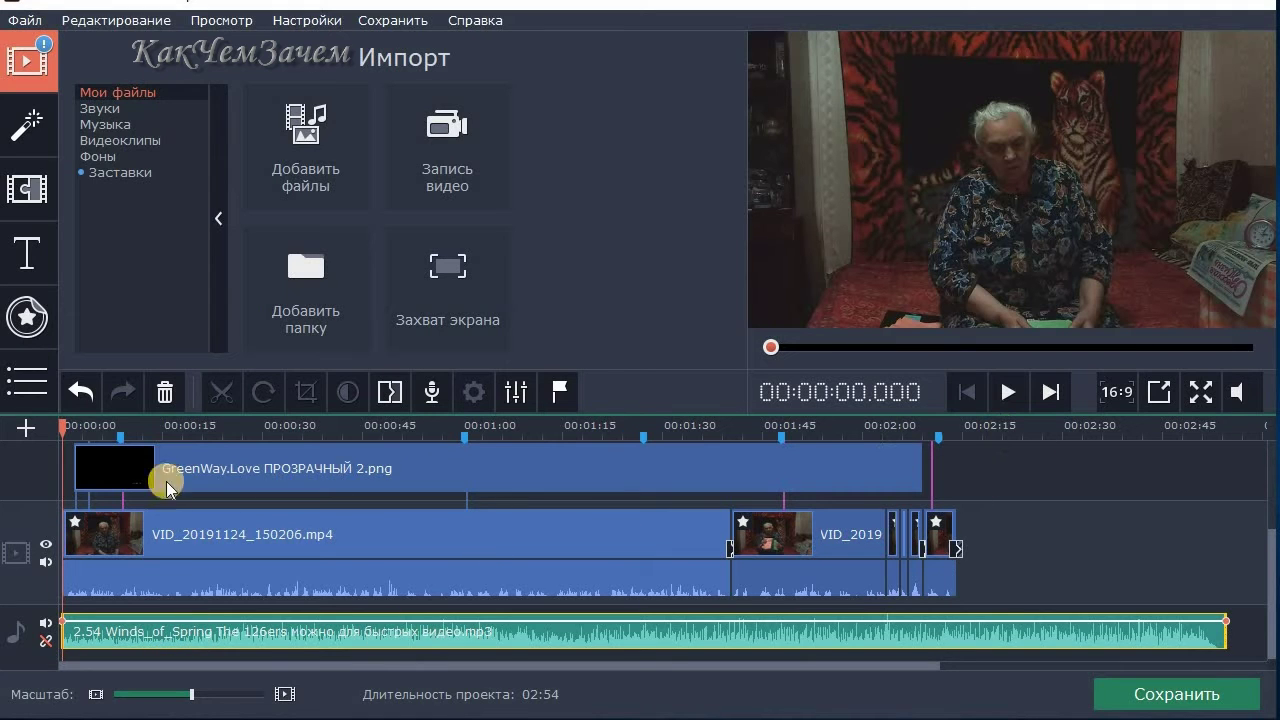
Play a few seconds near the project's beginning to hear the music together with the speech
{"action": "left_click", "coordinate": [88, 428]}
{"action": "left_click", "coordinate": [1003, 392]}
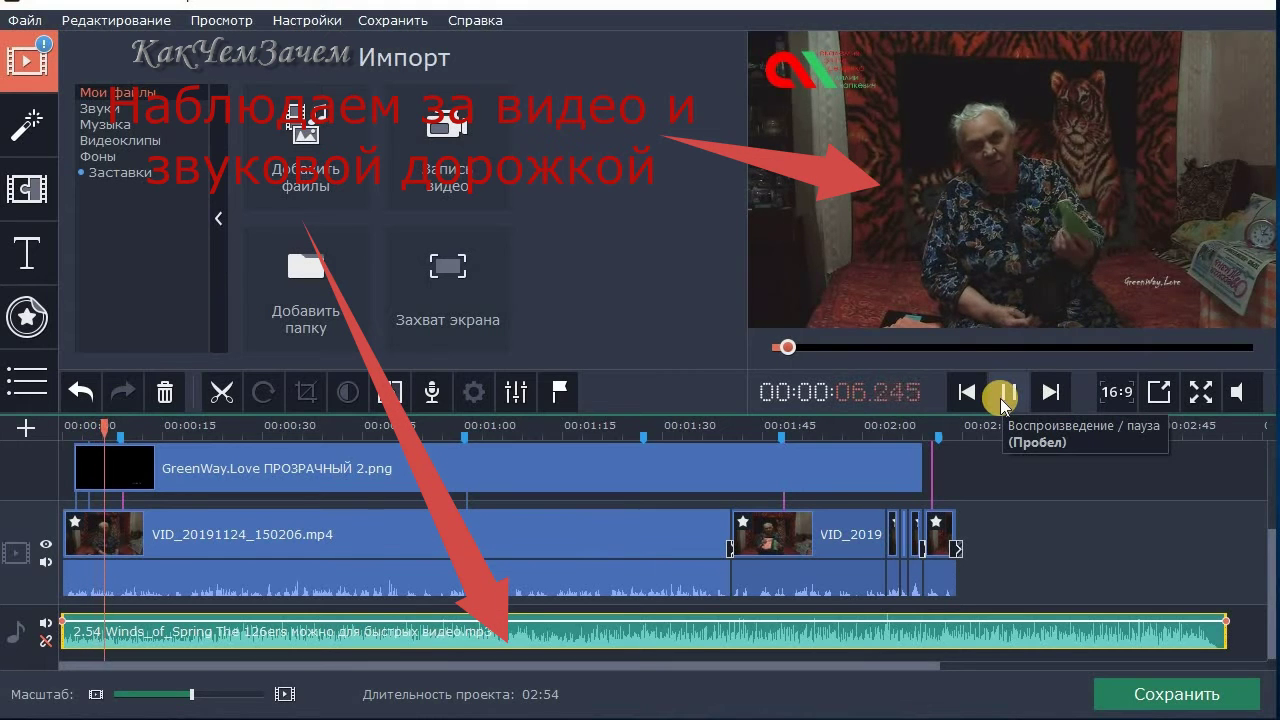
{"action": "left_click", "coordinate": [1003, 392]}
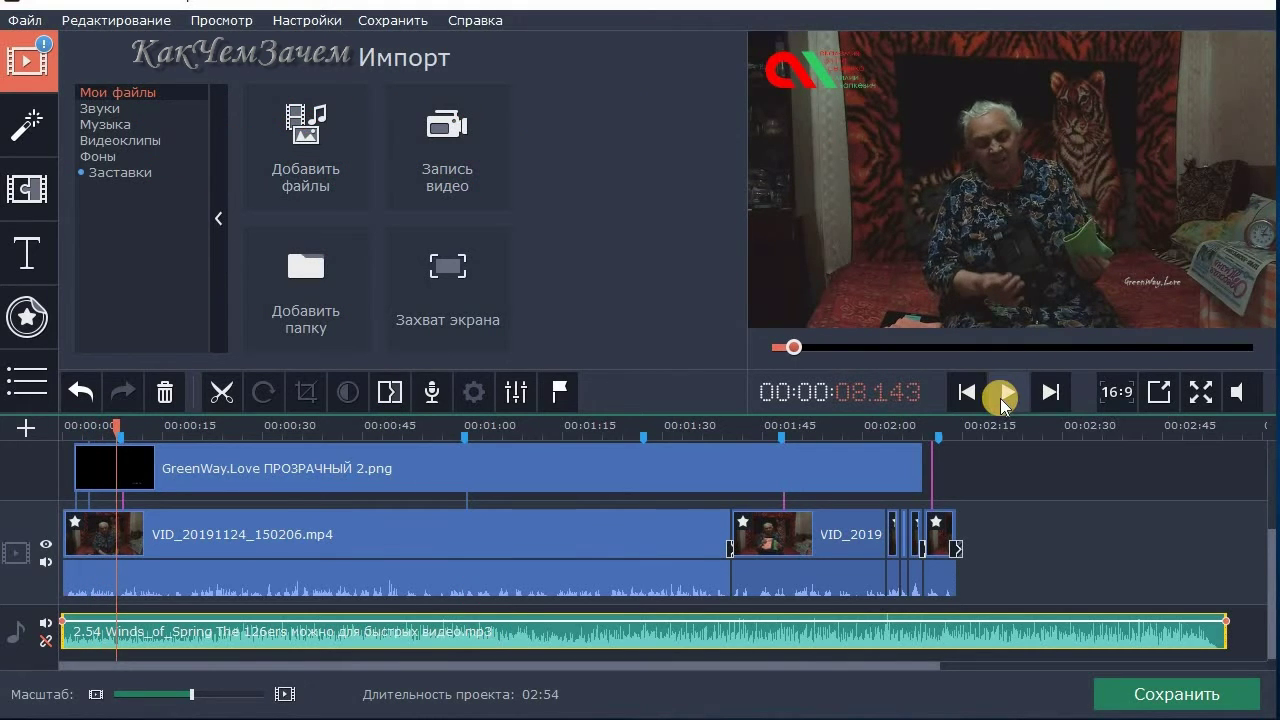
Set the volume of the Winds_of_Spring clip on the audio track to 10%
{"action": "left_click", "coordinate": [205, 636]}
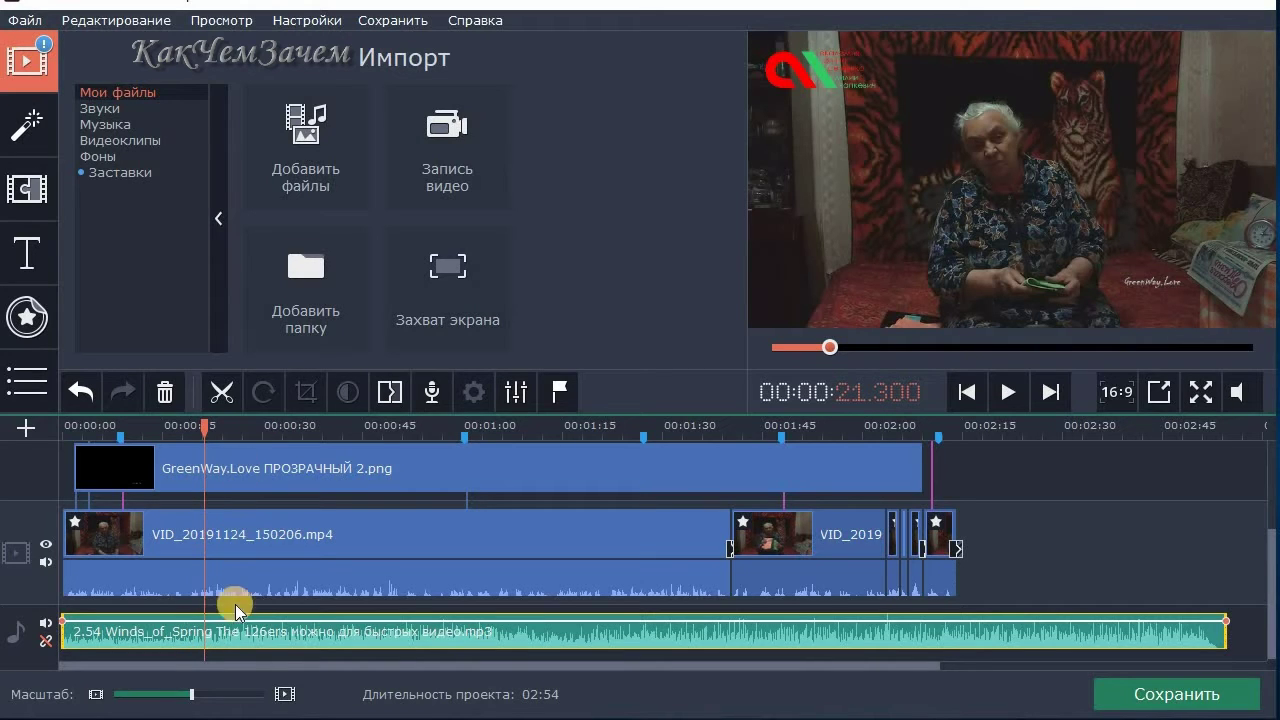
{"action": "left_click", "coordinate": [234, 634]}
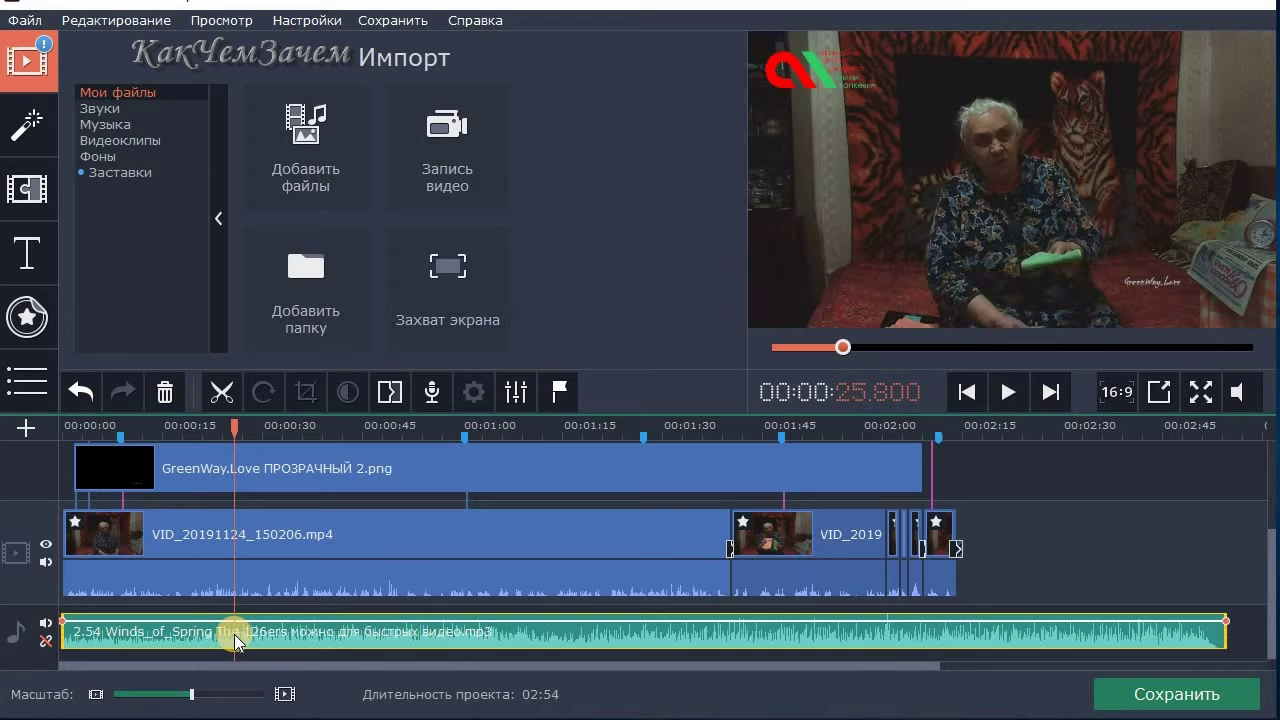
{"action": "left_click", "coordinate": [474, 546]}
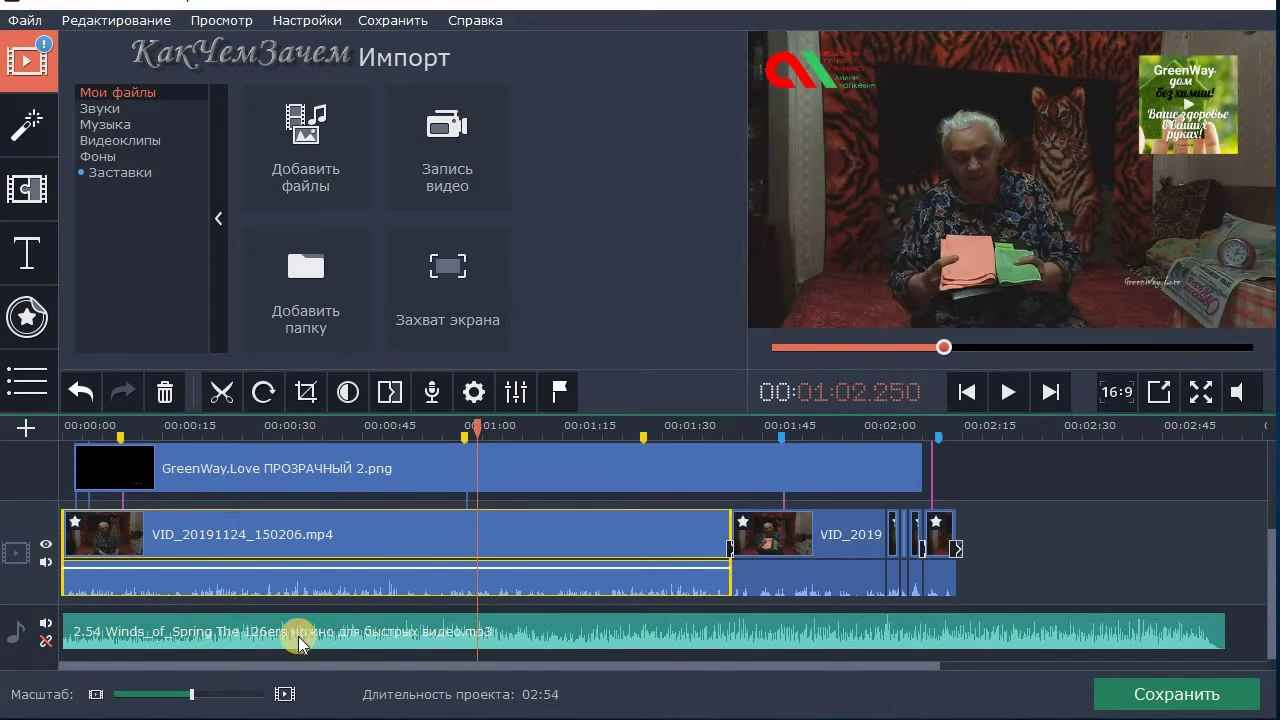
{"action": "left_click", "coordinate": [296, 635]}
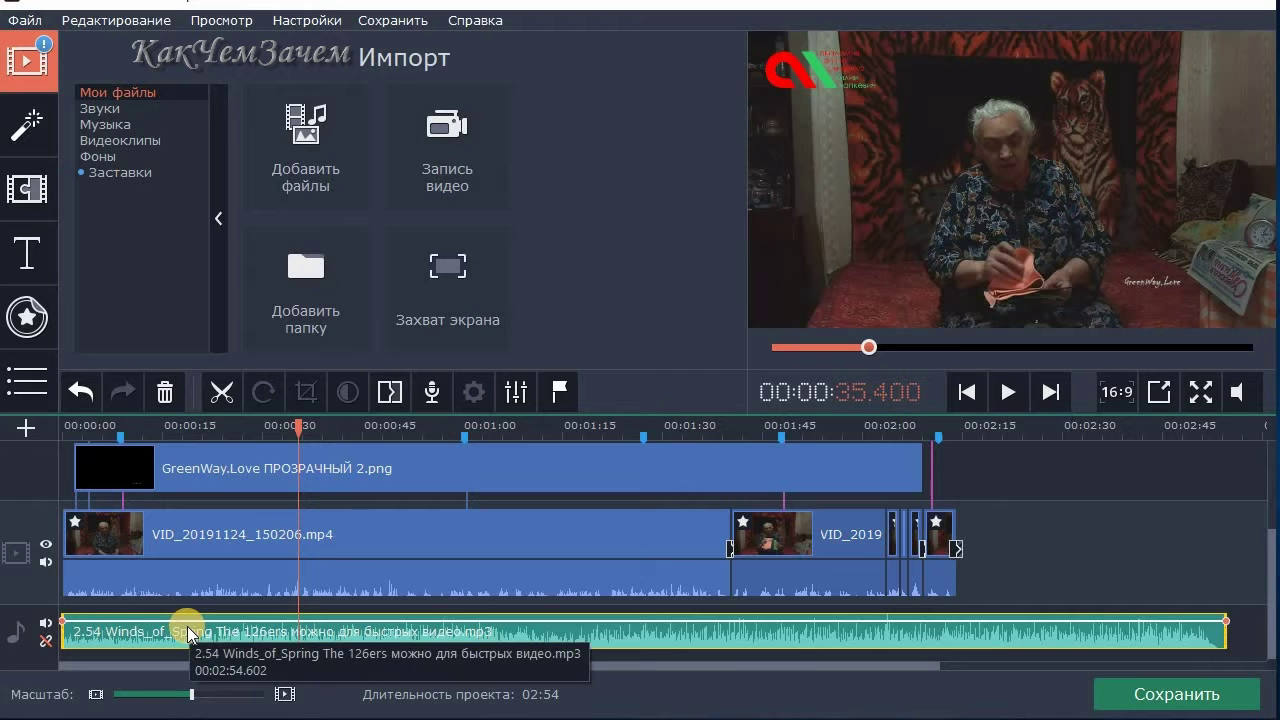
{"action": "left_click", "coordinate": [188, 632]}
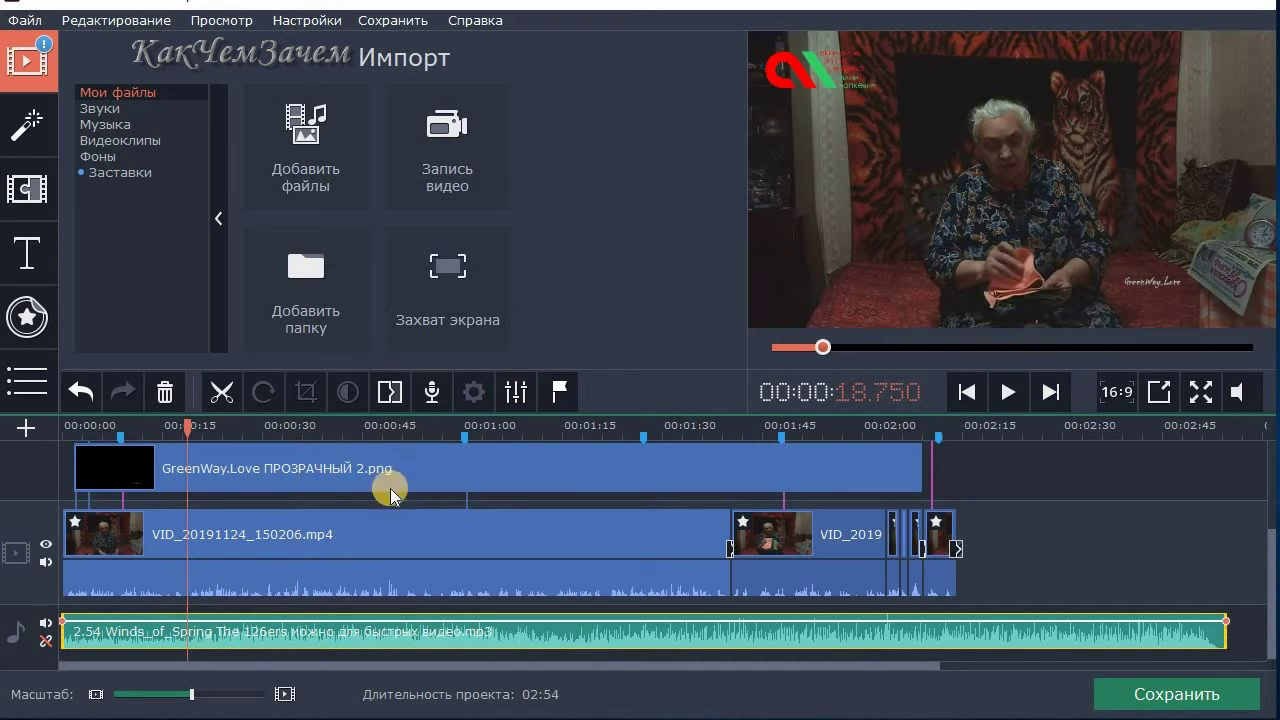
{"action": "left_click", "coordinate": [516, 397]}
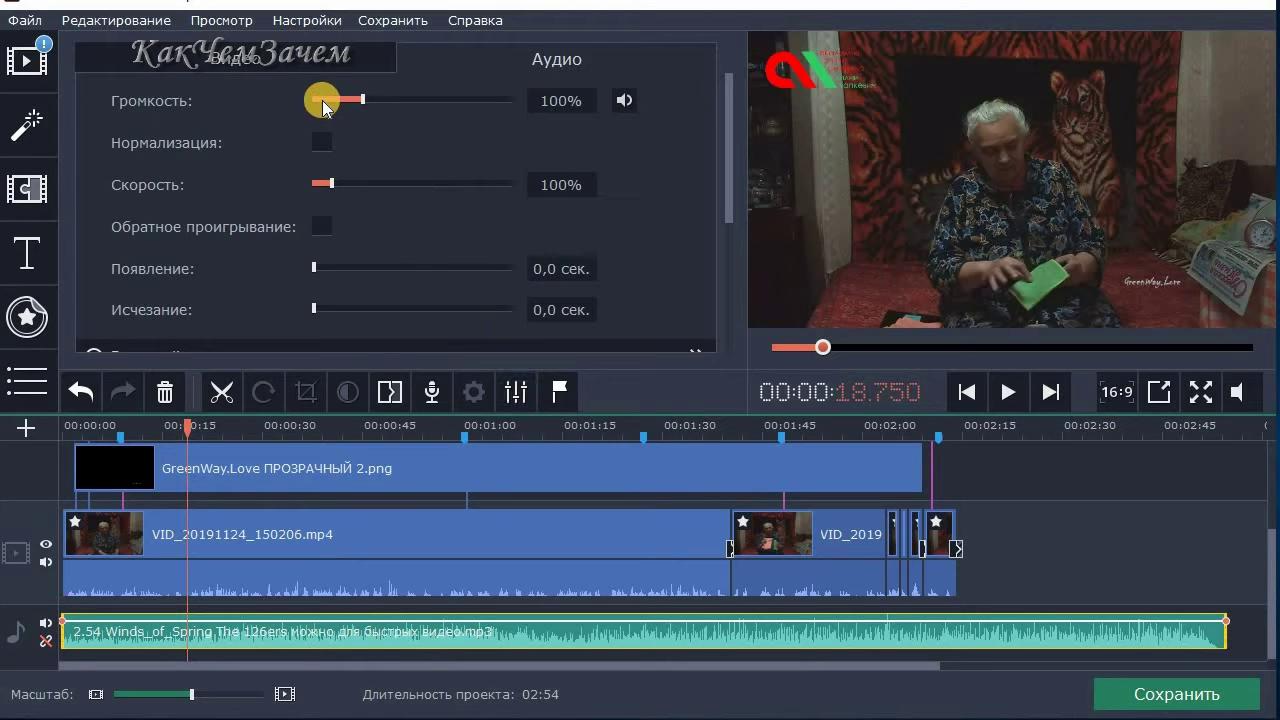
{"action": "left_click_drag", "start_coordinate": [322, 102], "coordinate": [320, 101]}
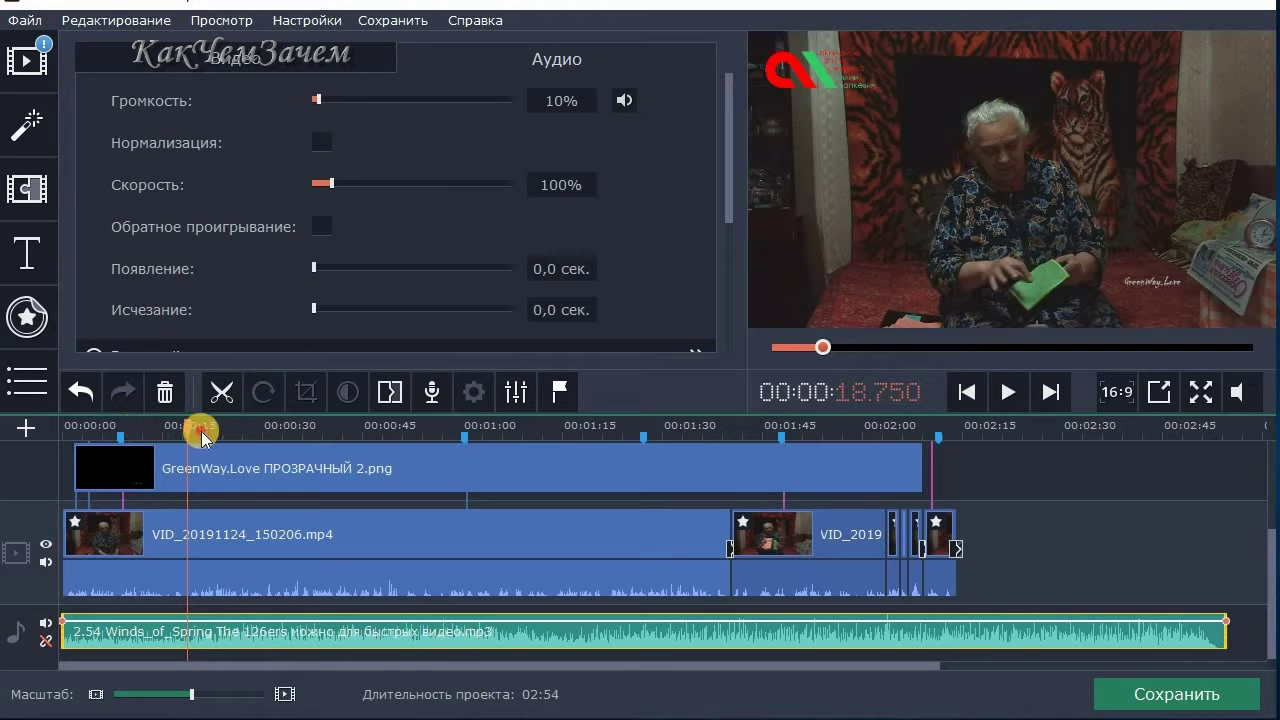
Play the section from about 19 to 27 seconds to check the music level against the speech
{"action": "left_click", "coordinate": [1008, 392]}
{"action": "left_click", "coordinate": [1008, 393]}
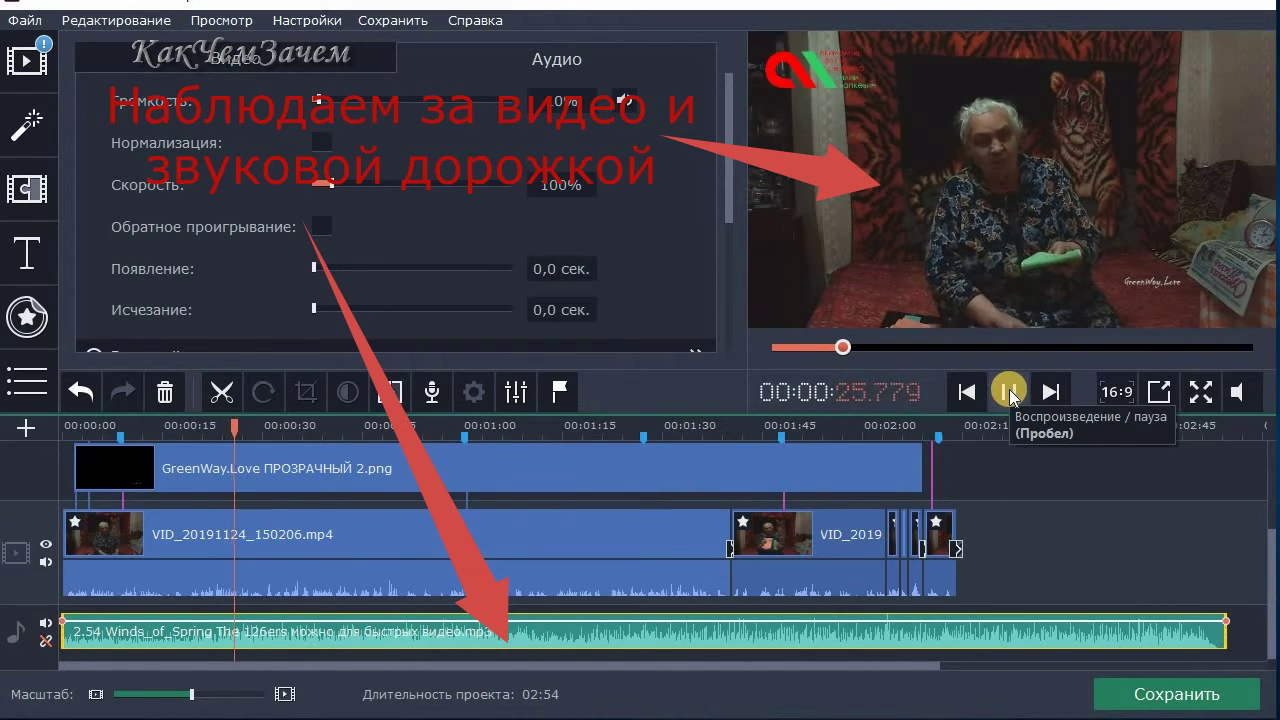
{"action": "left_click", "coordinate": [1009, 392]}
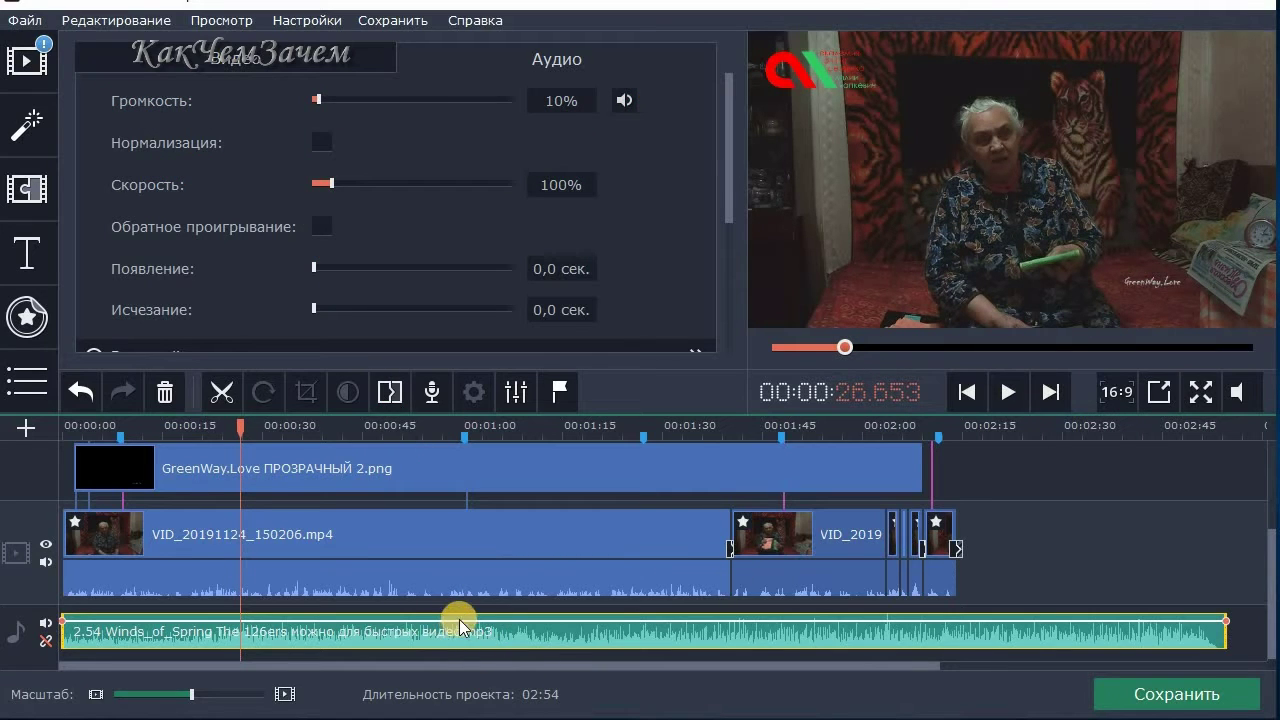
Lower the volume line on the music clip to 25% and play back the mix
{"action": "left_click_drag", "start_coordinate": [463, 620], "coordinate": [471, 636]}
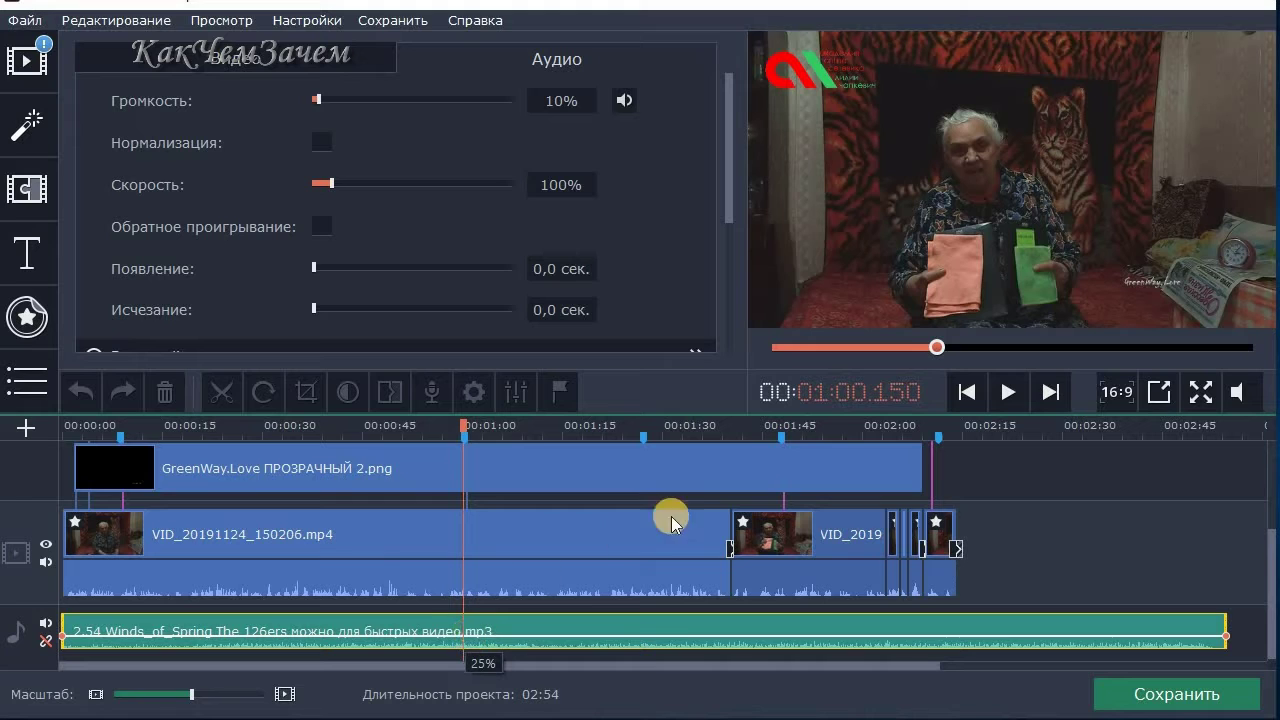
{"action": "left_click", "coordinate": [1010, 392]}
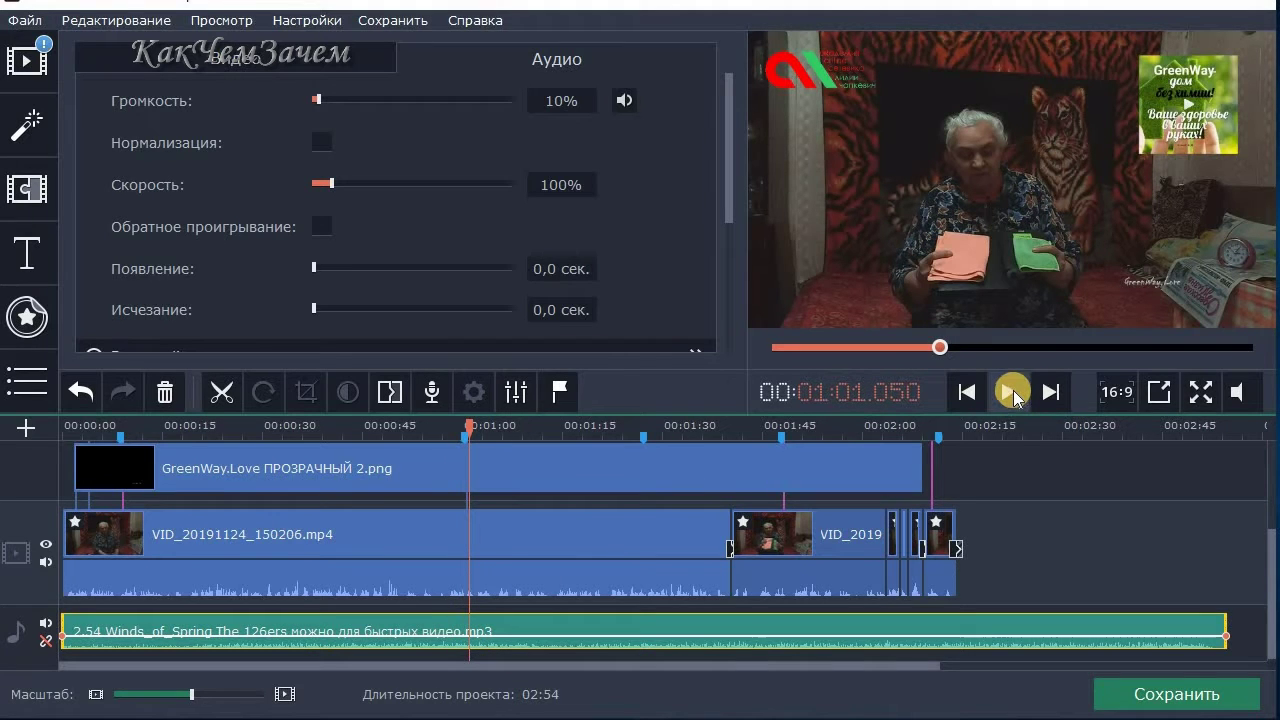
{"action": "left_click", "coordinate": [1012, 392]}
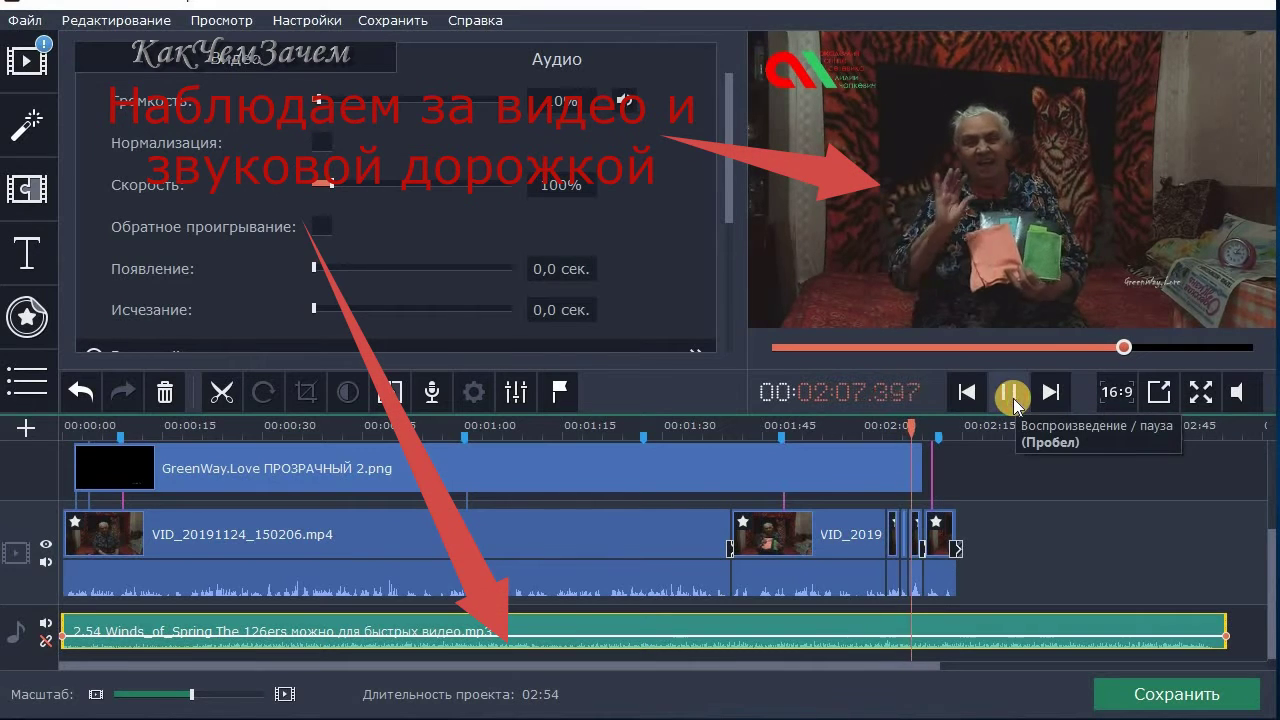
{"action": "left_click", "coordinate": [1012, 394]}
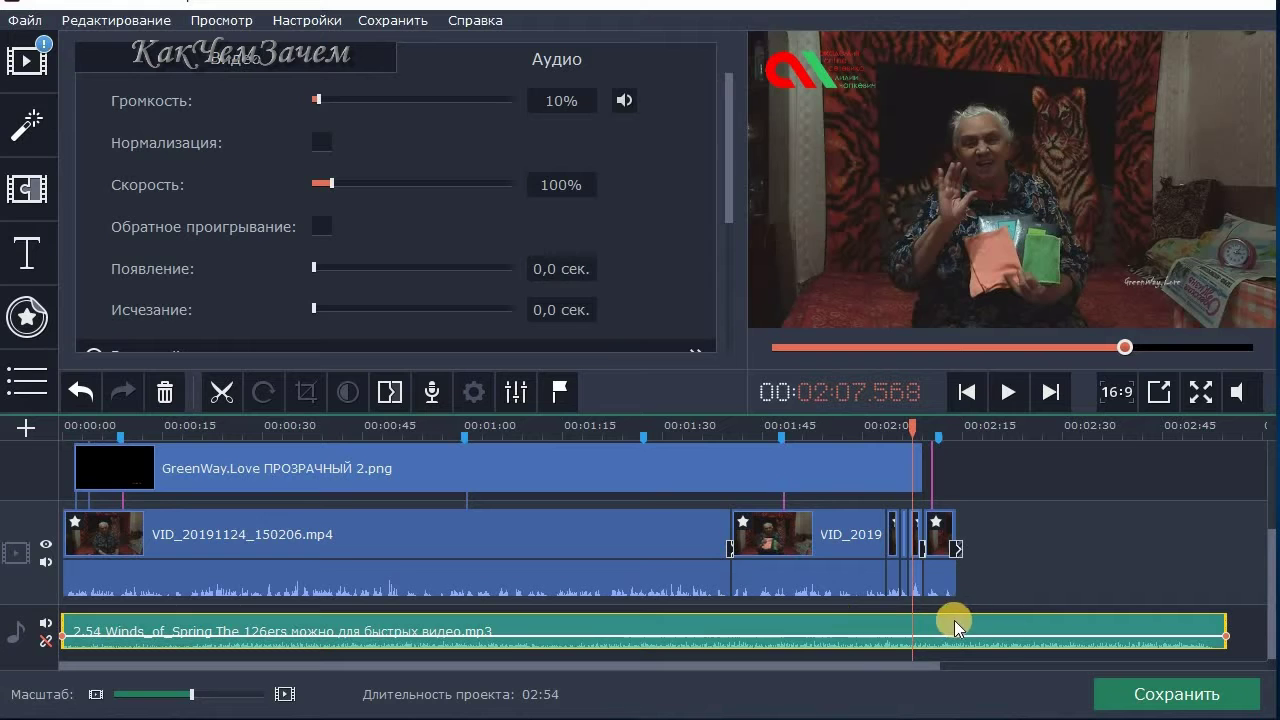
Play the project's last seconds, from about 2:11, to check where the music runs past the final video clip
{"action": "left_click", "coordinate": [1007, 395]}
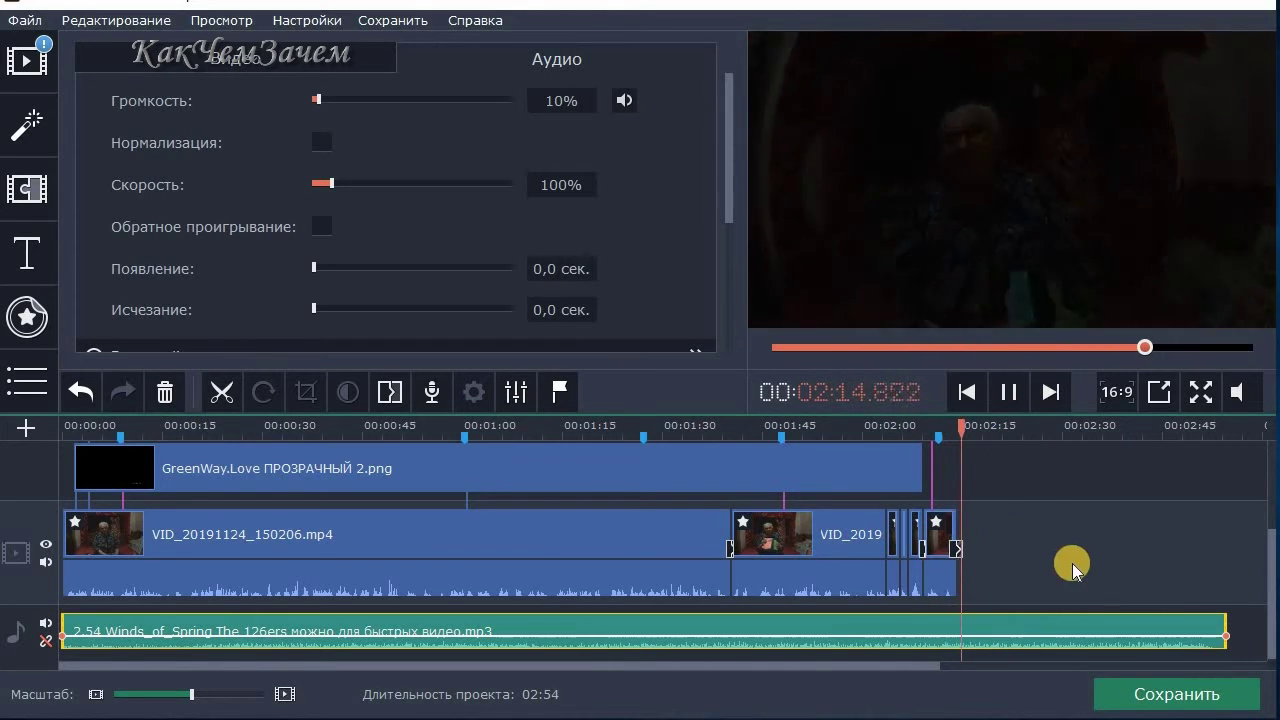
{"action": "left_click", "coordinate": [934, 428]}
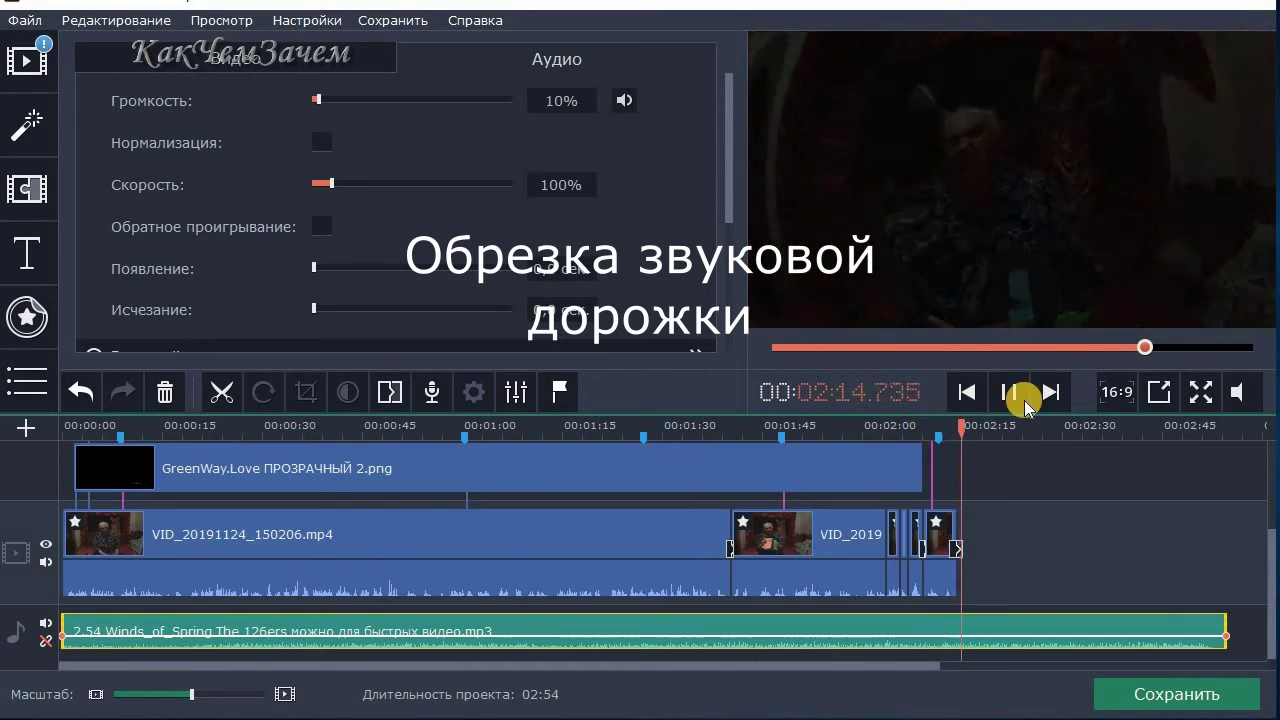
{"action": "left_click", "coordinate": [1014, 392]}
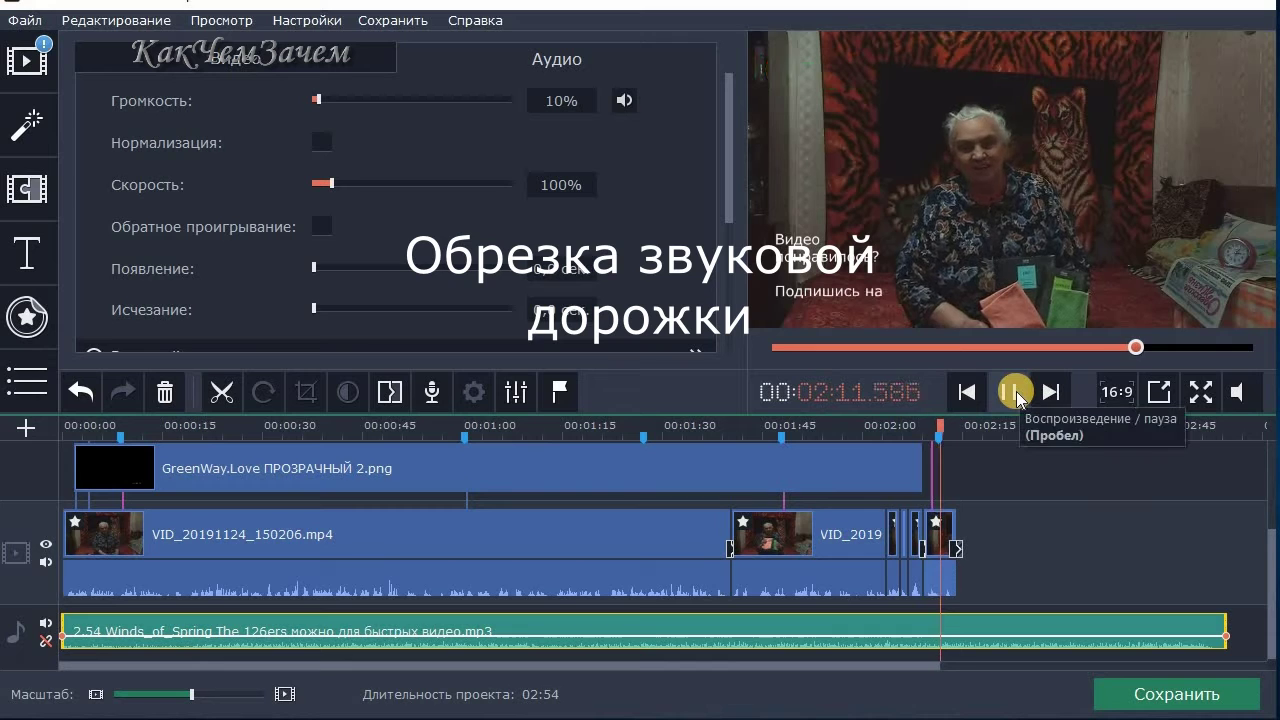
Split the Winds_of_Spring music clip at the end of the video, about 2:13.57, and delete the part after the cut
{"action": "left_click", "coordinate": [1014, 392]}
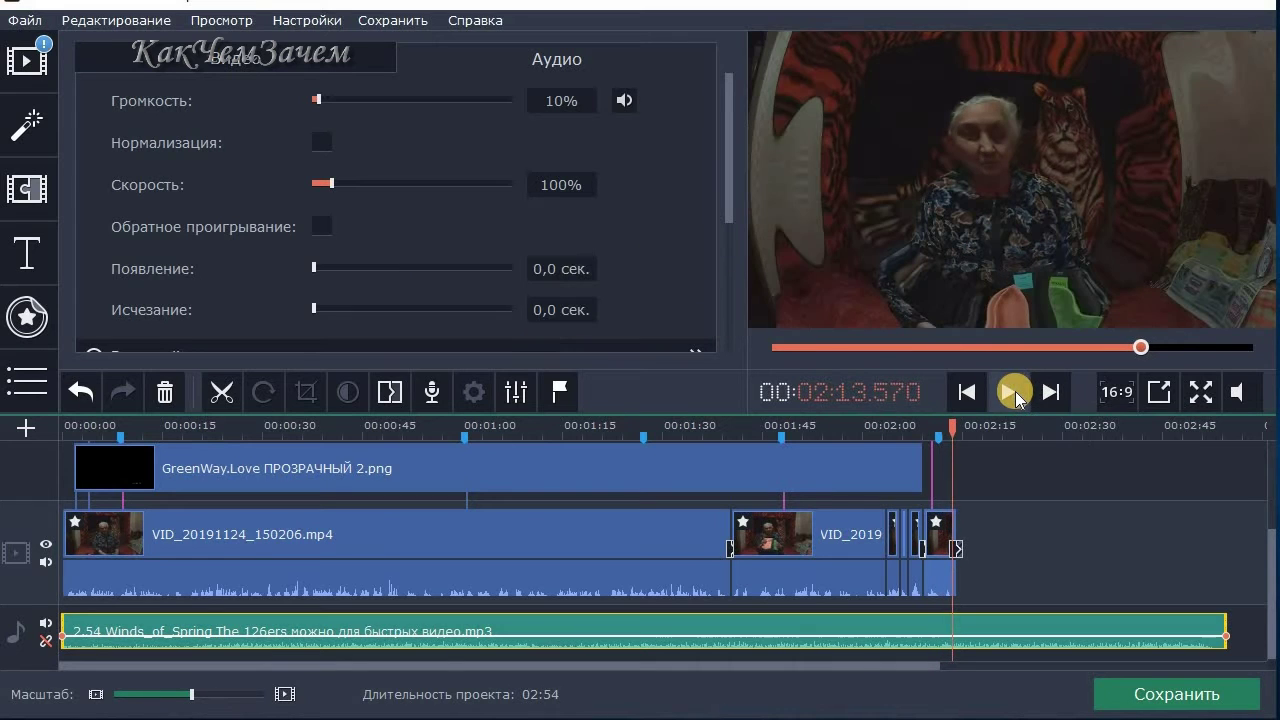
{"action": "left_click", "coordinate": [222, 392]}
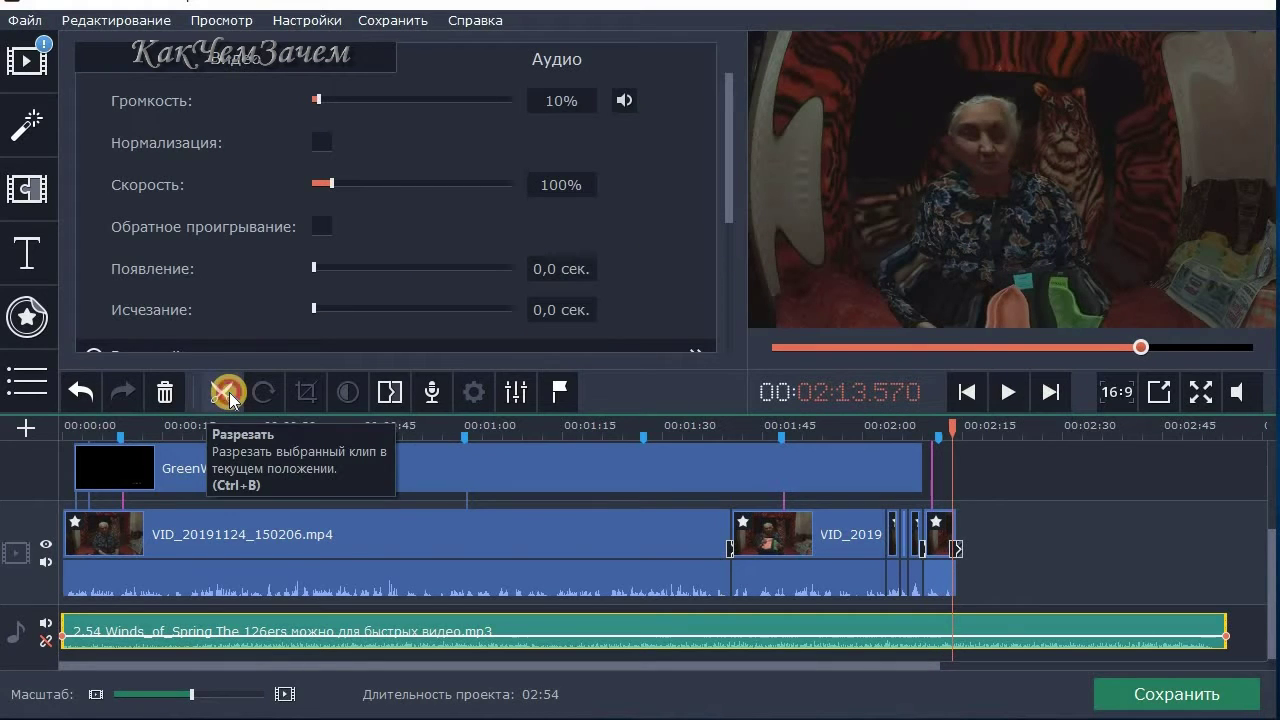
{"action": "left_click", "coordinate": [229, 392]}
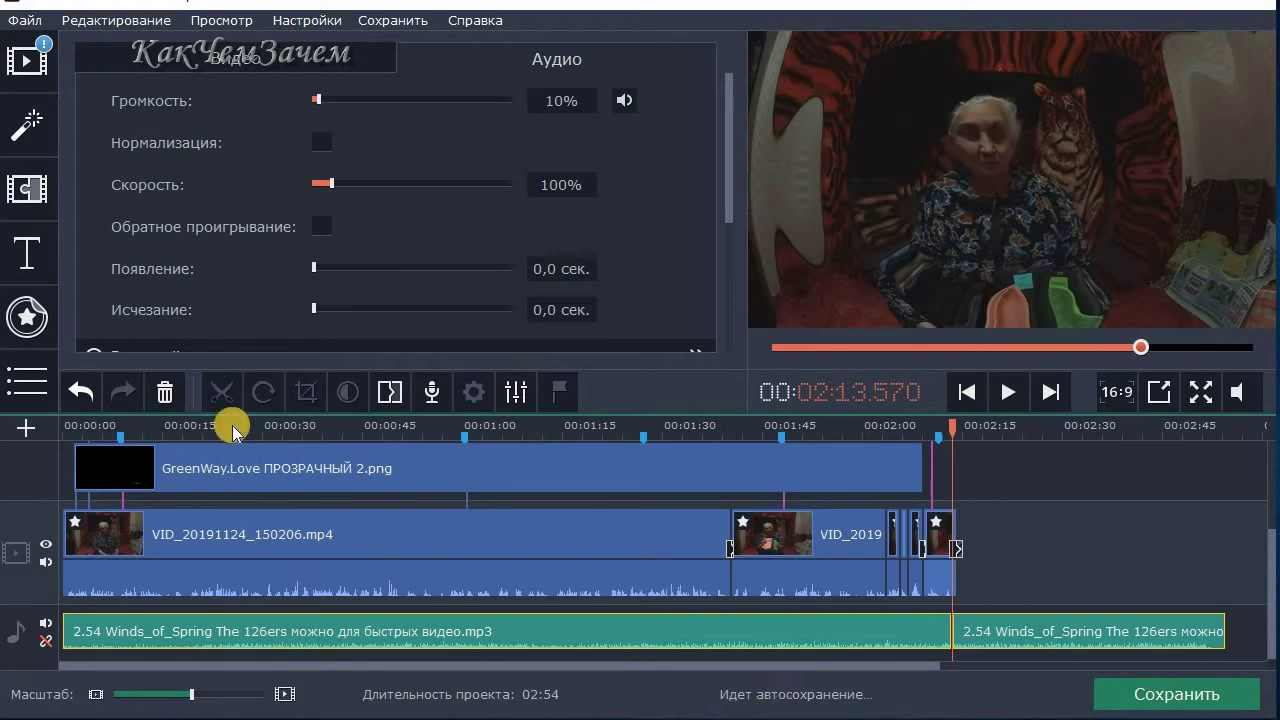
{"action": "left_click", "coordinate": [1003, 632]}
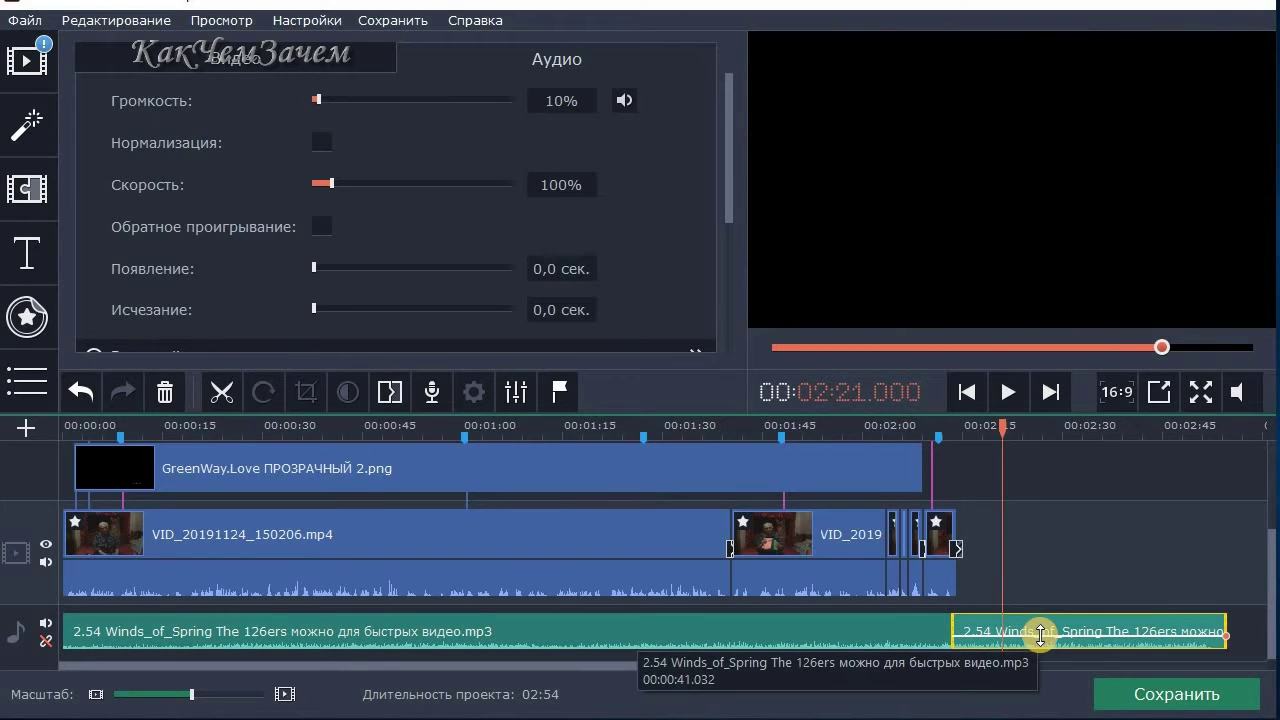
{"action": "key", "text": "Delete"}
Set both the fade-in and the fade-out of the trimmed music clip to 1.0 second
{"action": "left_click", "coordinate": [883, 626]}
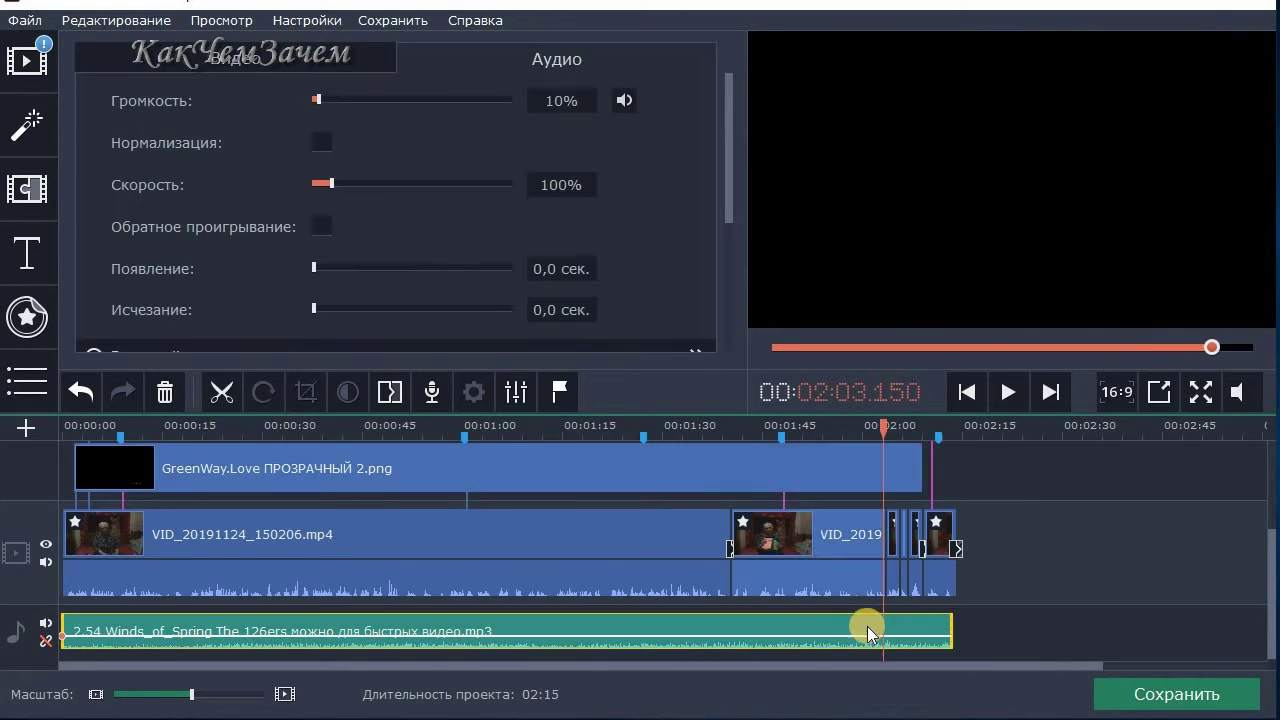
{"action": "left_click", "coordinate": [936, 634]}
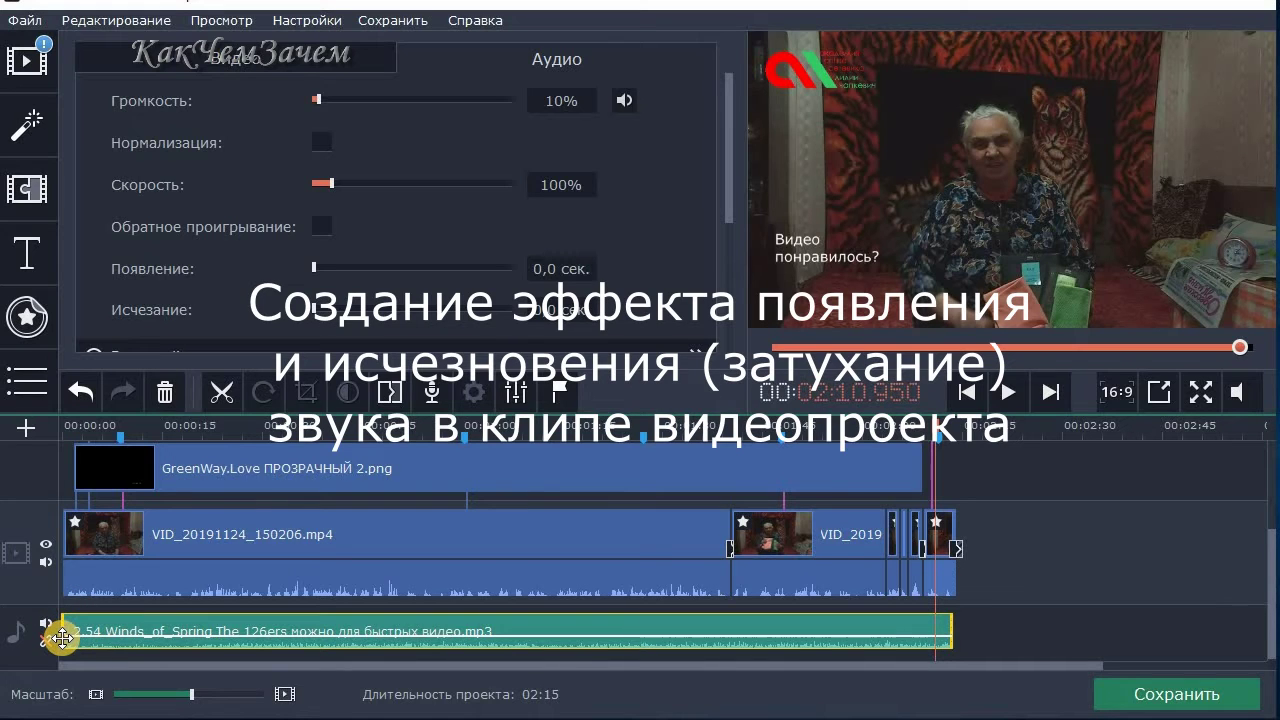
{"action": "left_click", "coordinate": [919, 626]}
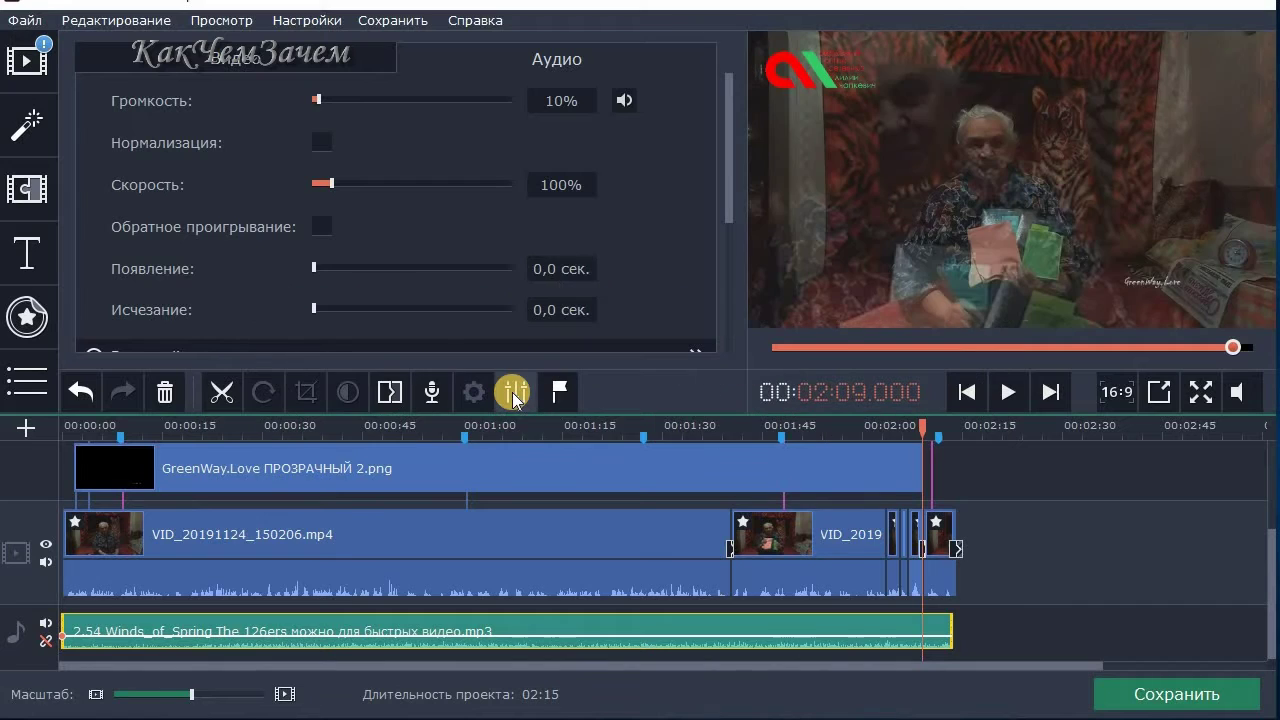
{"action": "left_click", "coordinate": [336, 267]}
{"action": "left_click", "coordinate": [335, 308]}
Play the project's opening and its last seconds to check the music's fade-in and fade-out
{"action": "left_click", "coordinate": [65, 426]}
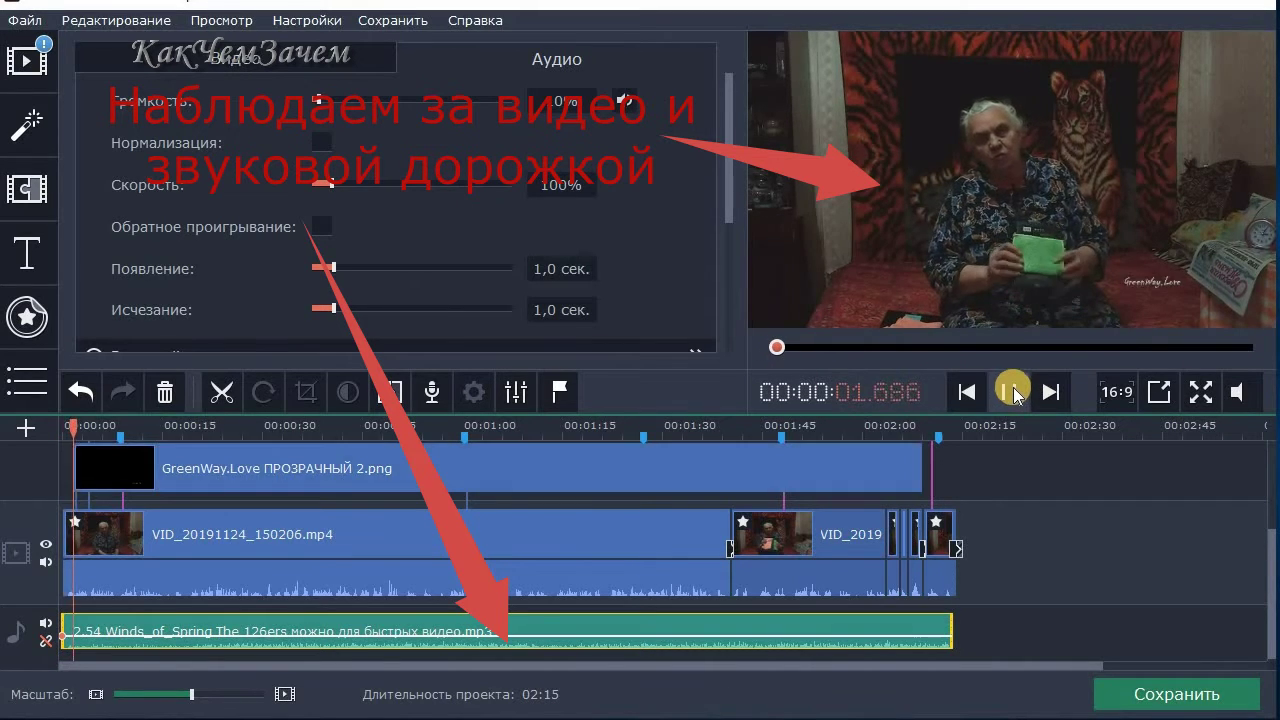
{"action": "left_click", "coordinate": [946, 424]}
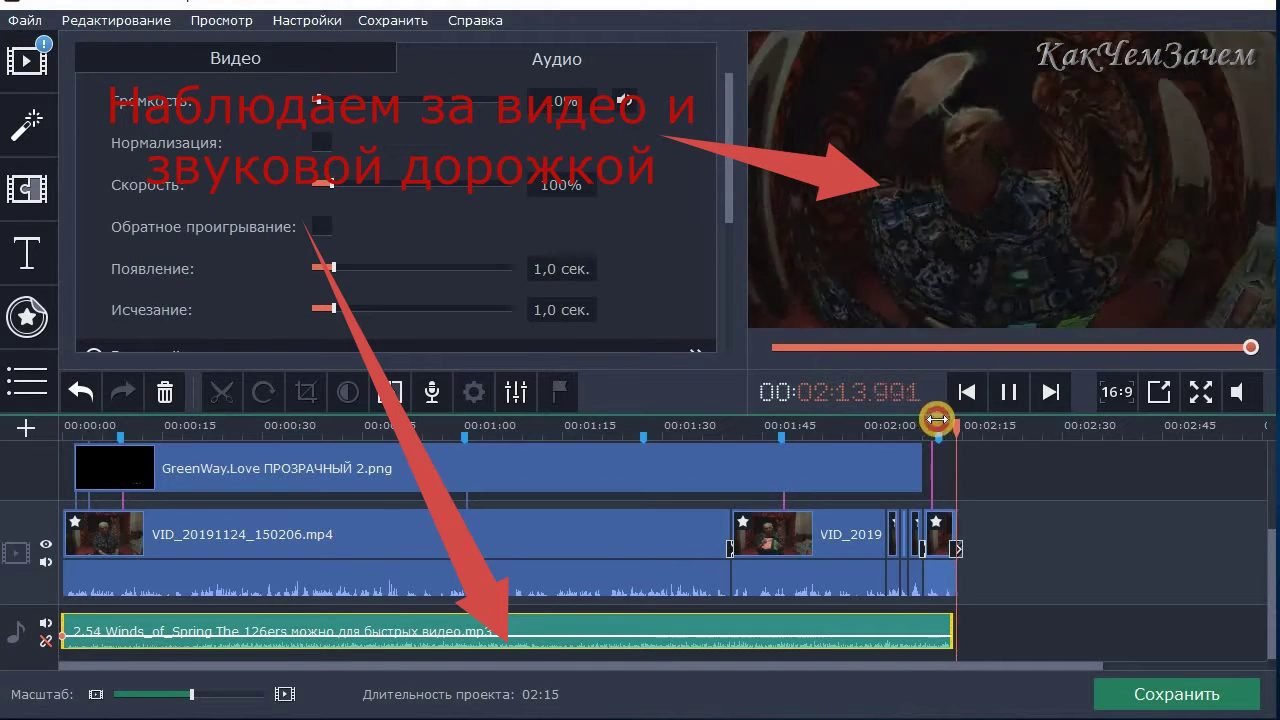
{"action": "left_click", "coordinate": [936, 422]}
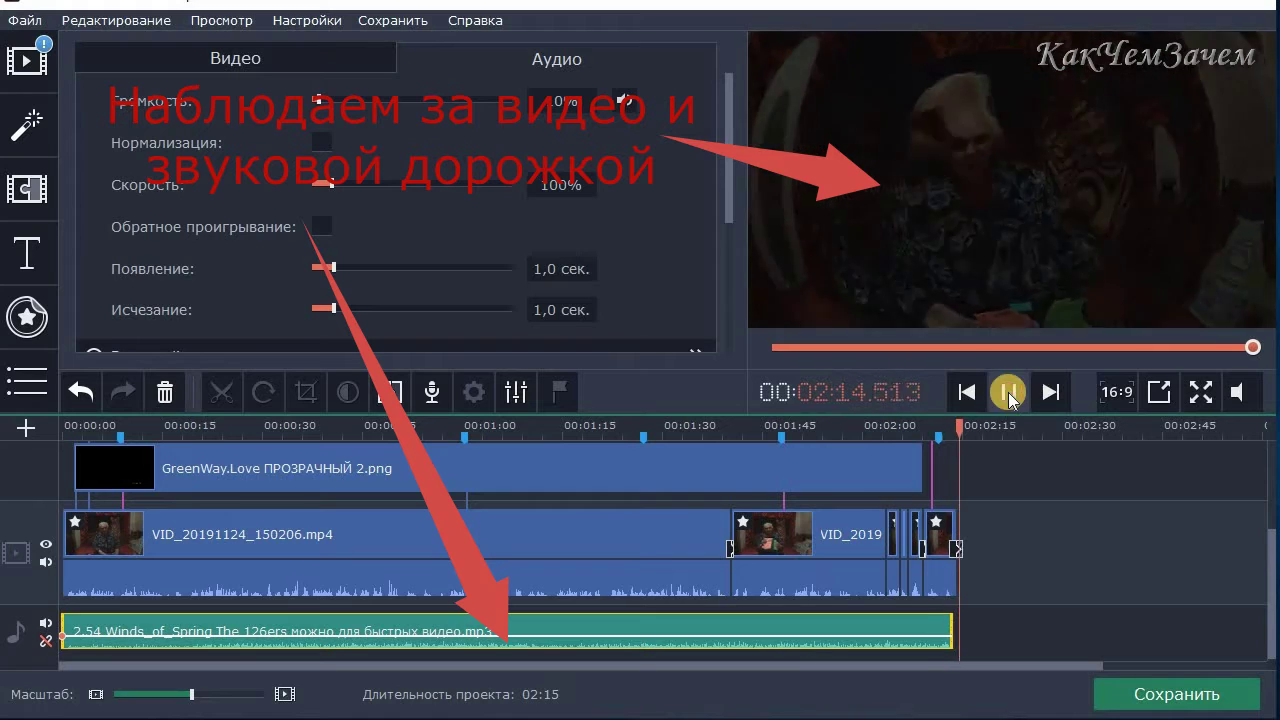
{"action": "left_click", "coordinate": [1008, 392]}
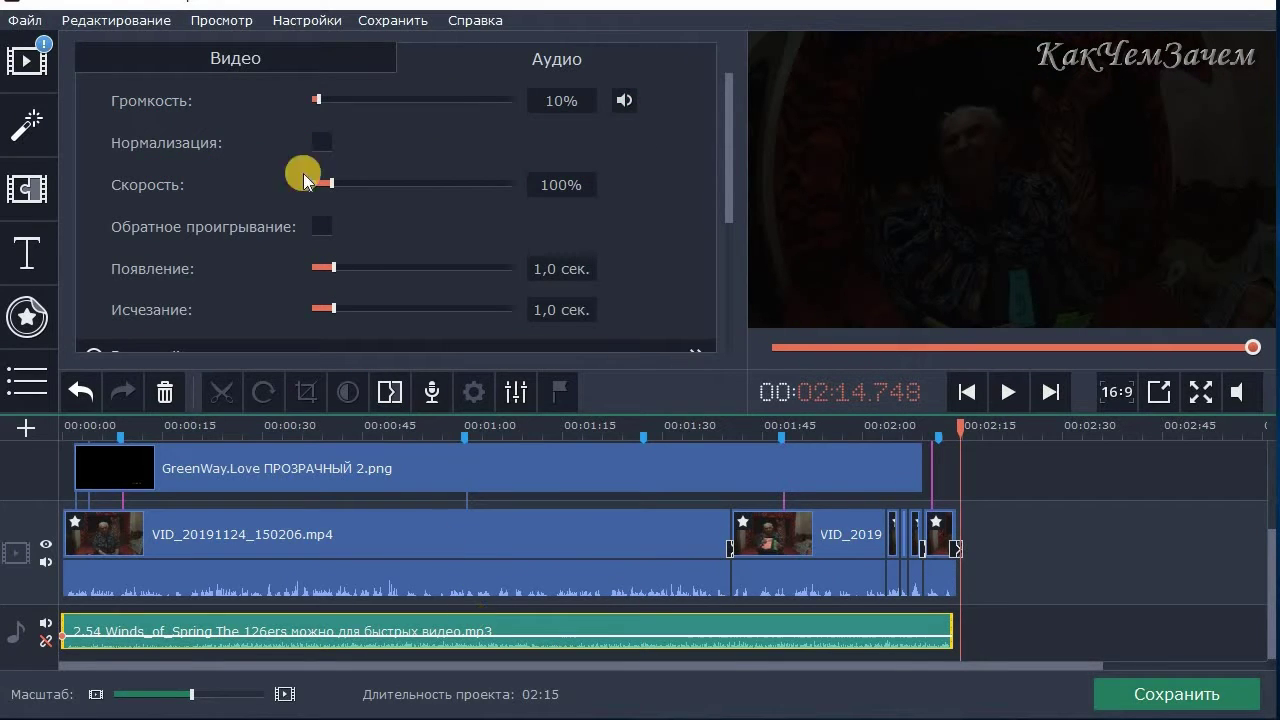
{"action": "left_click", "coordinate": [28, 20]}
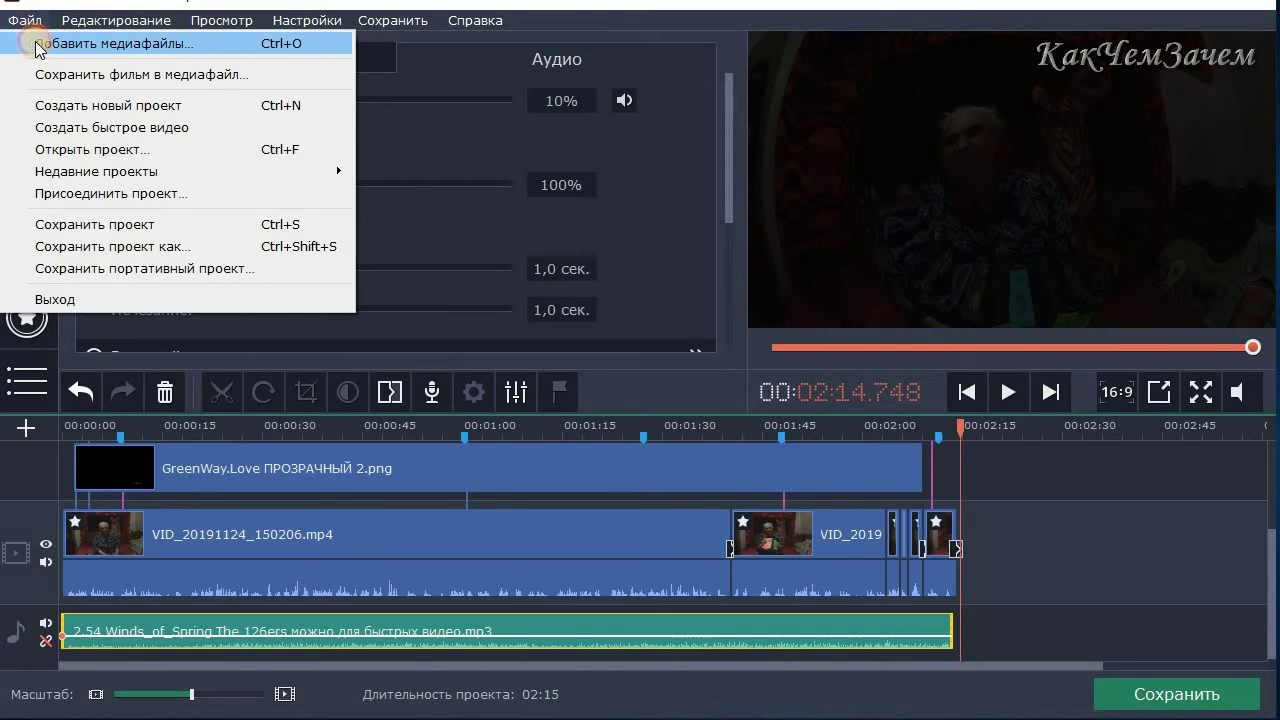
{"action": "left_click", "coordinate": [38, 45]}
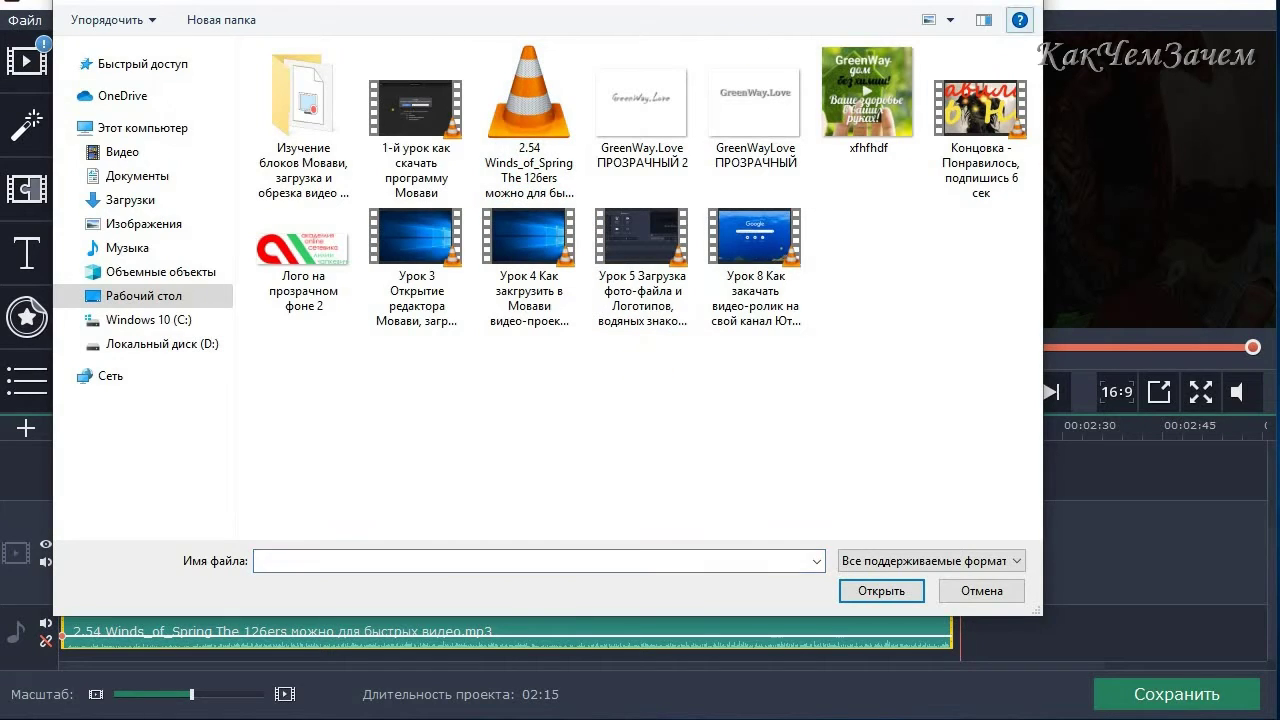
{"action": "double_click", "coordinate": [538, 124]}
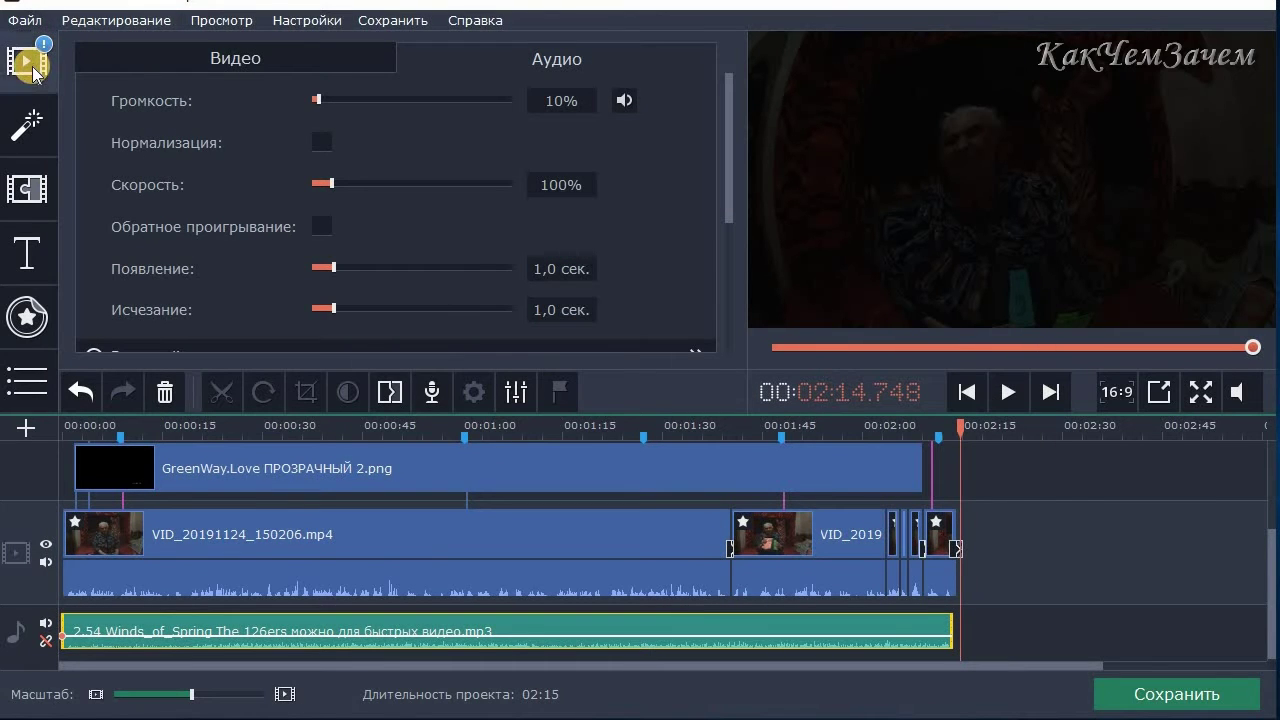
{"action": "left_click", "coordinate": [28, 64]}
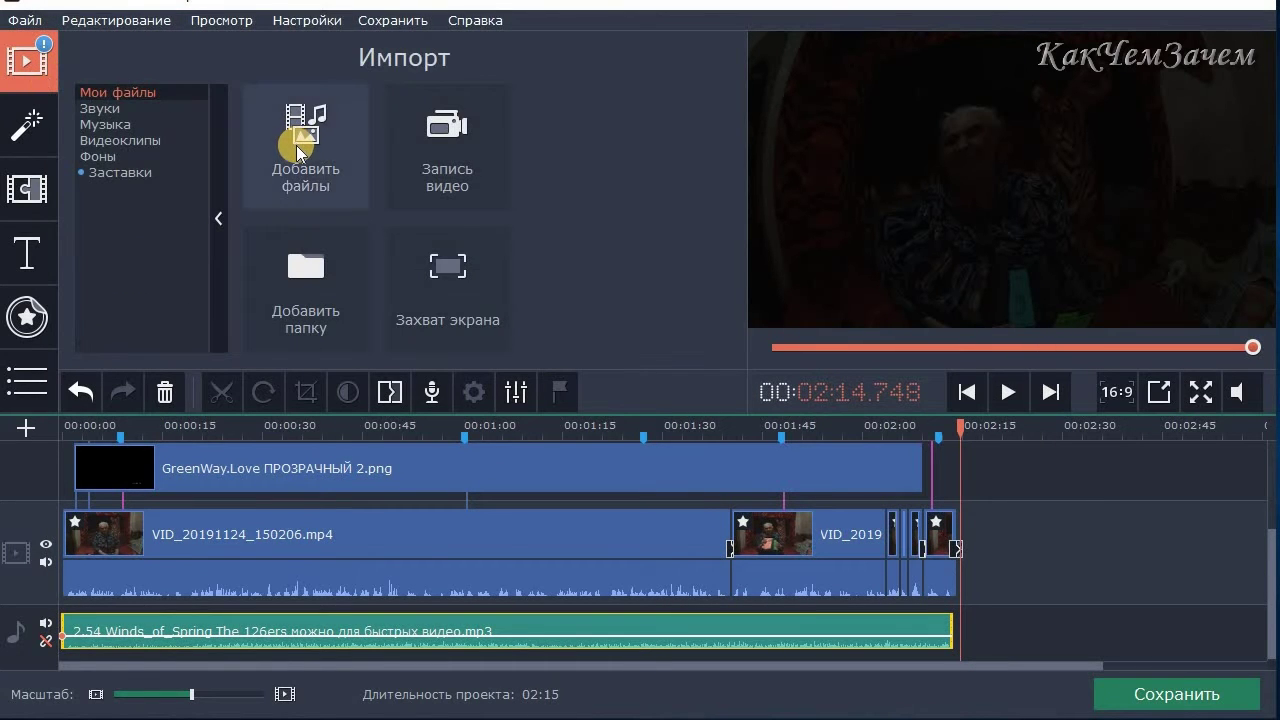
{"action": "left_click", "coordinate": [300, 153]}
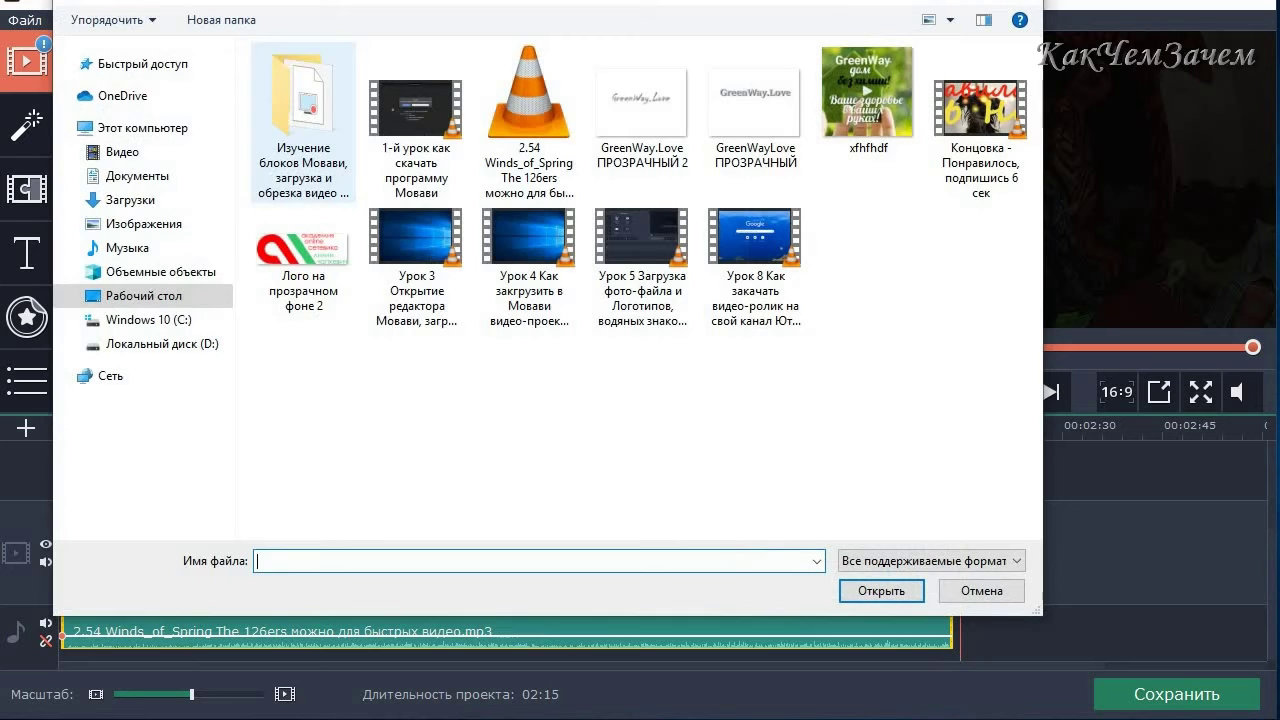
{"action": "double_click", "coordinate": [323, 220]}
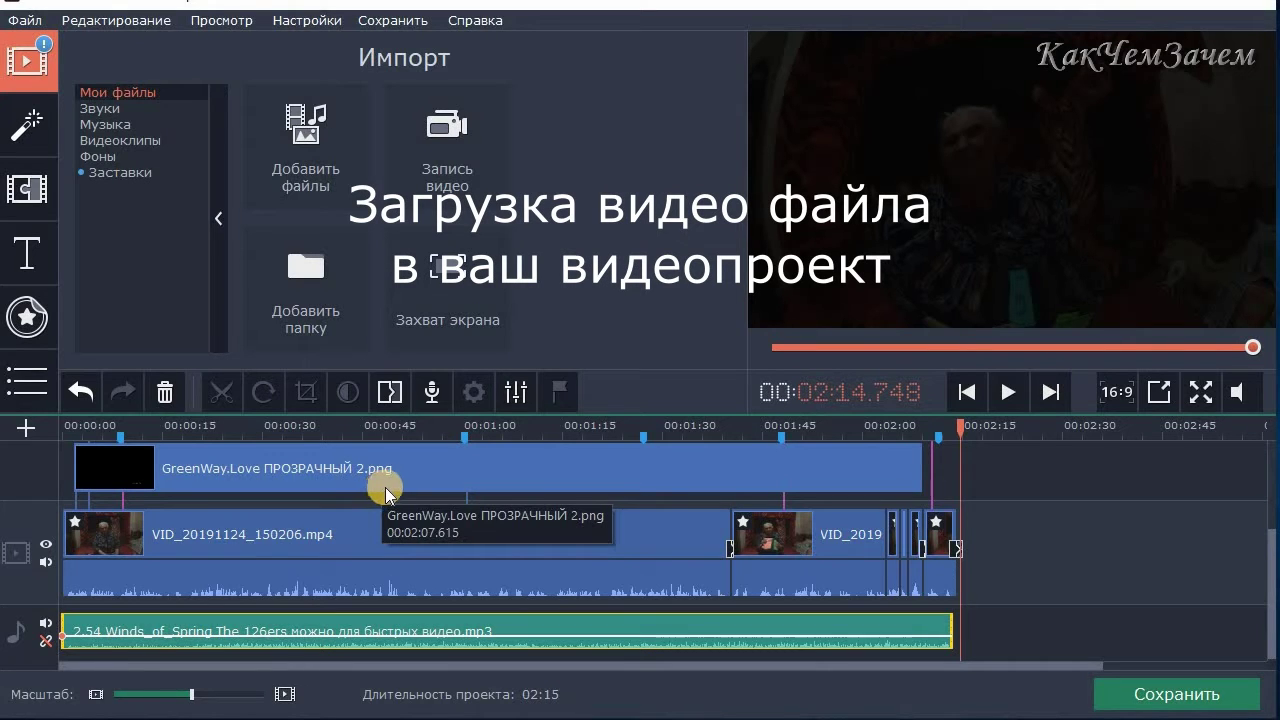
Play the last video clip from about 2:12.9 to its end
{"action": "left_click", "coordinate": [947, 527]}
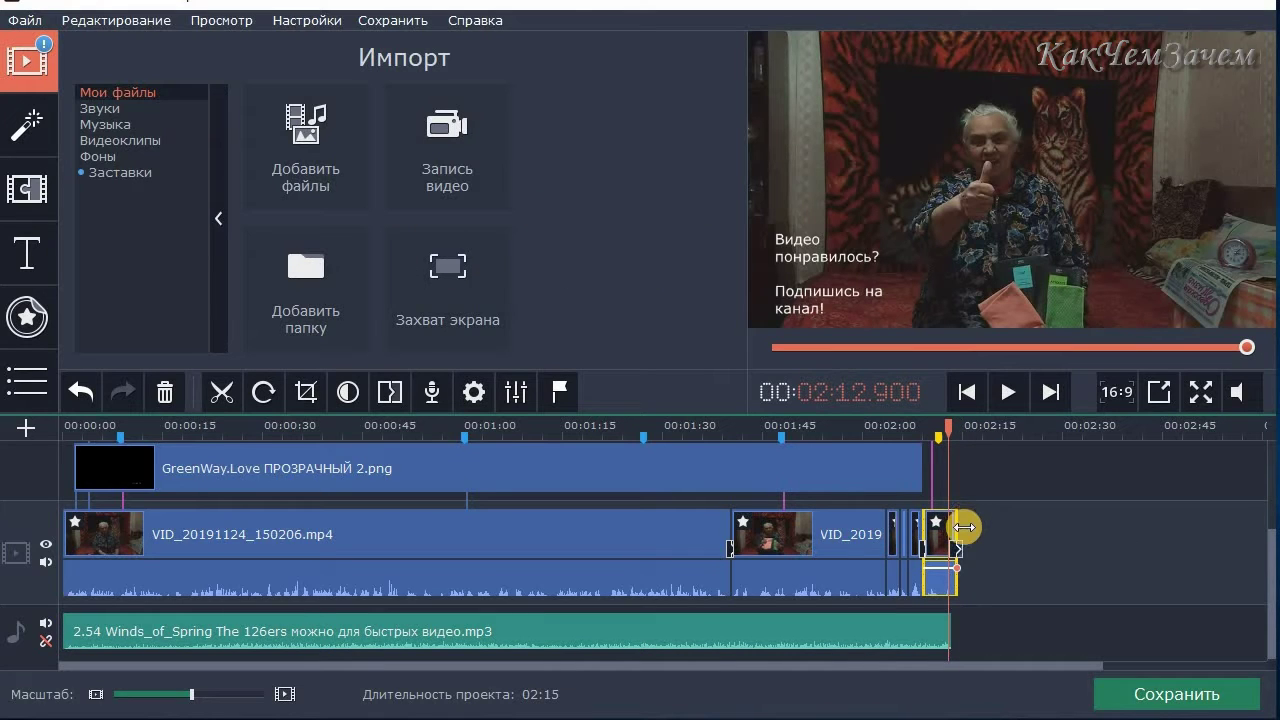
{"action": "left_click", "coordinate": [995, 398]}
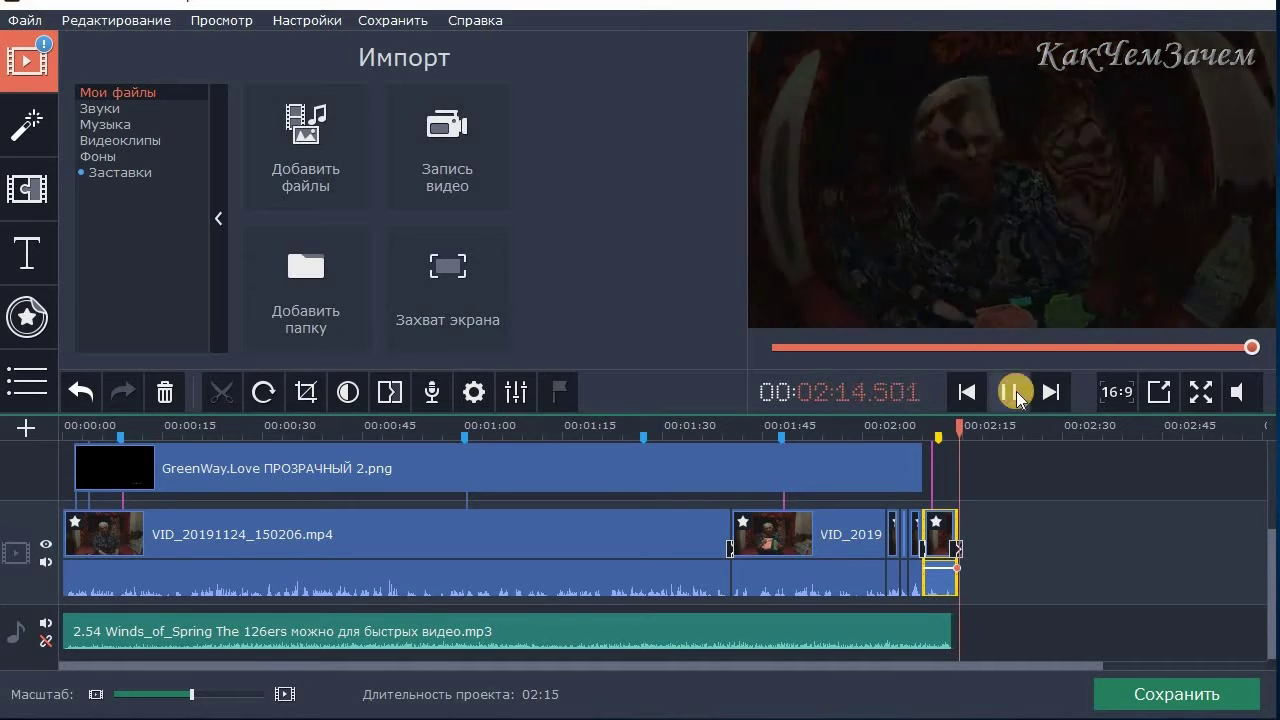
{"action": "left_click", "coordinate": [1017, 398]}
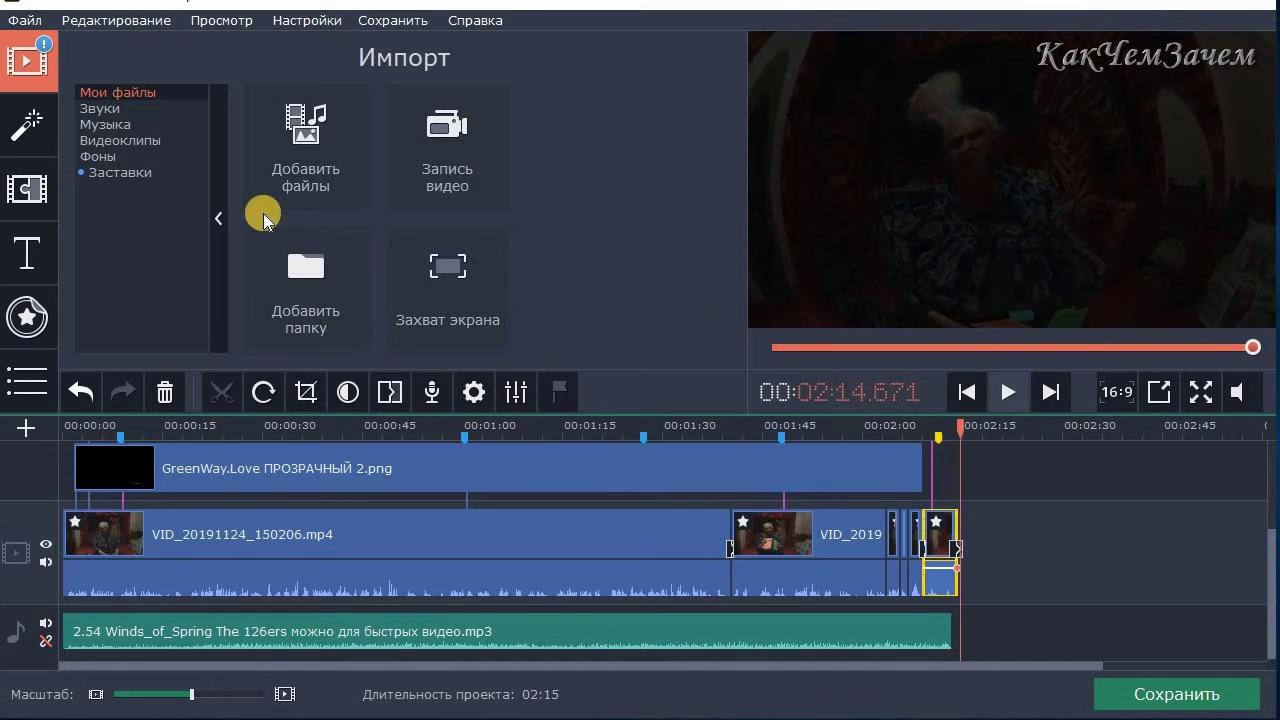
Add the video file "Концовка - Понравилось, подпишись 6 сек" after the last clip on the video track
{"action": "left_click", "coordinate": [303, 155]}
{"action": "left_click", "coordinate": [974, 107]}
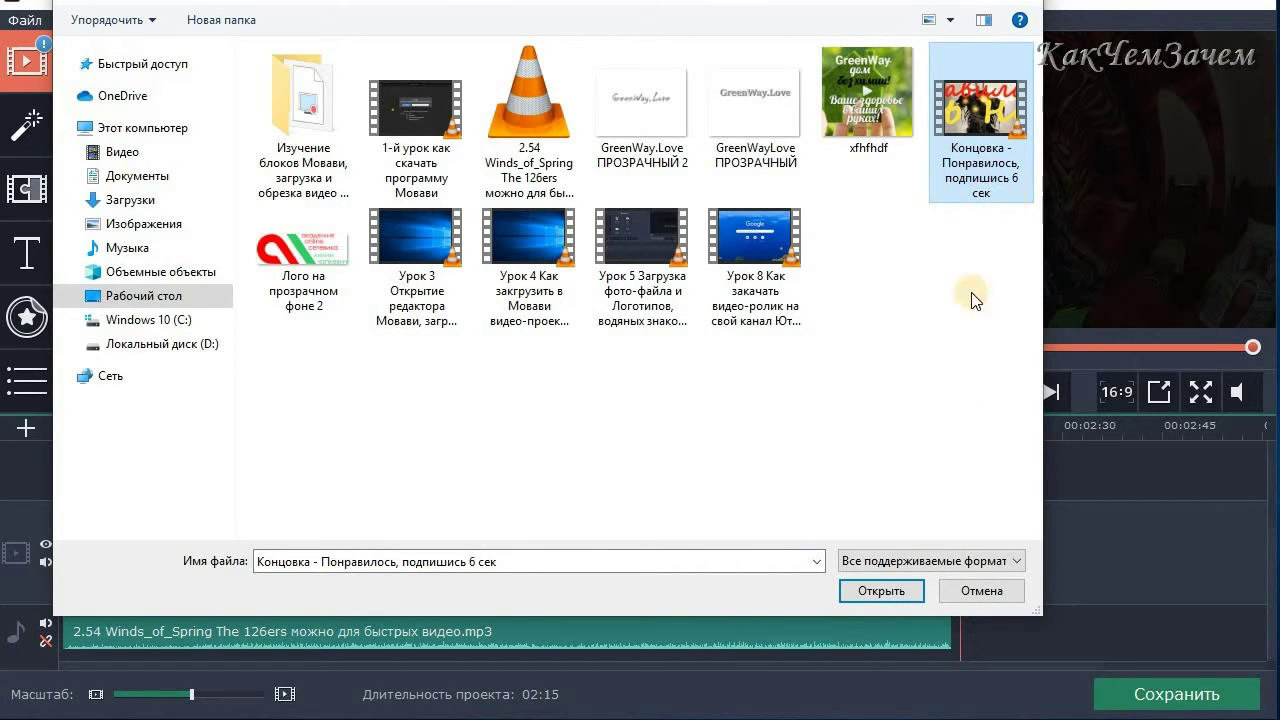
{"action": "left_click", "coordinate": [897, 588]}
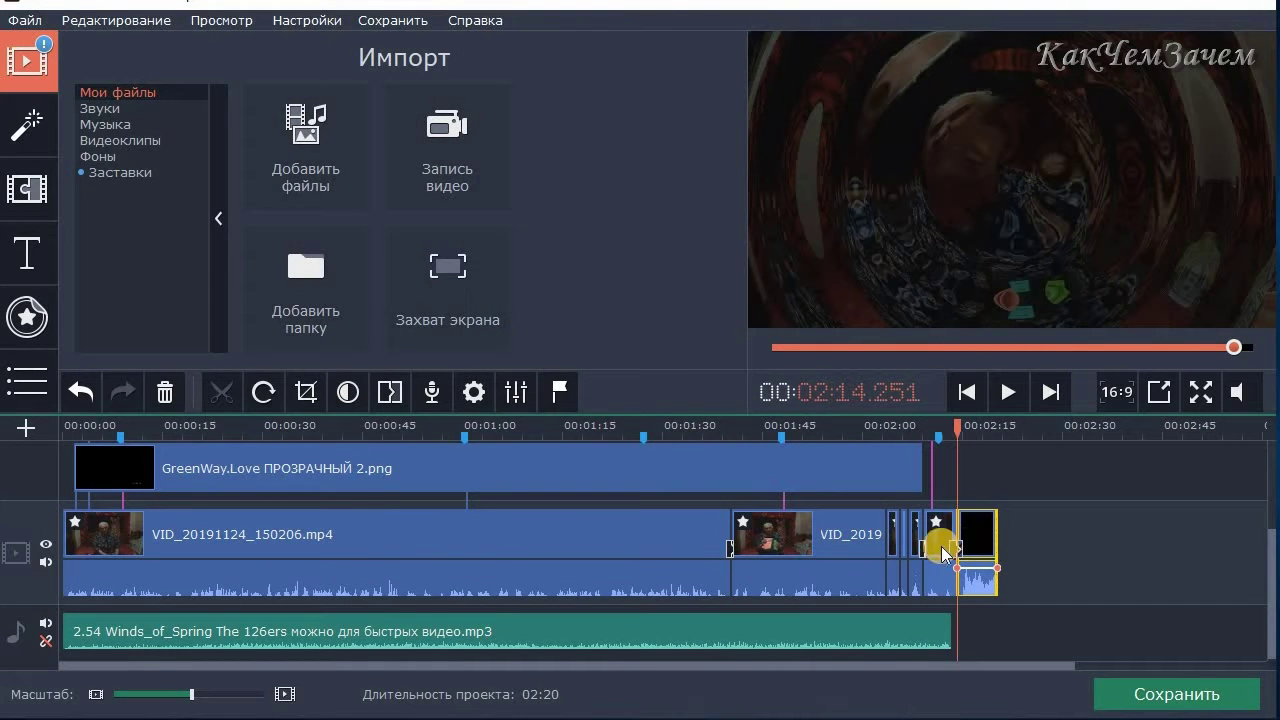
Play the transition into the added ending clip and the clip itself to check its picture and sound
{"action": "left_click", "coordinate": [1005, 393]}
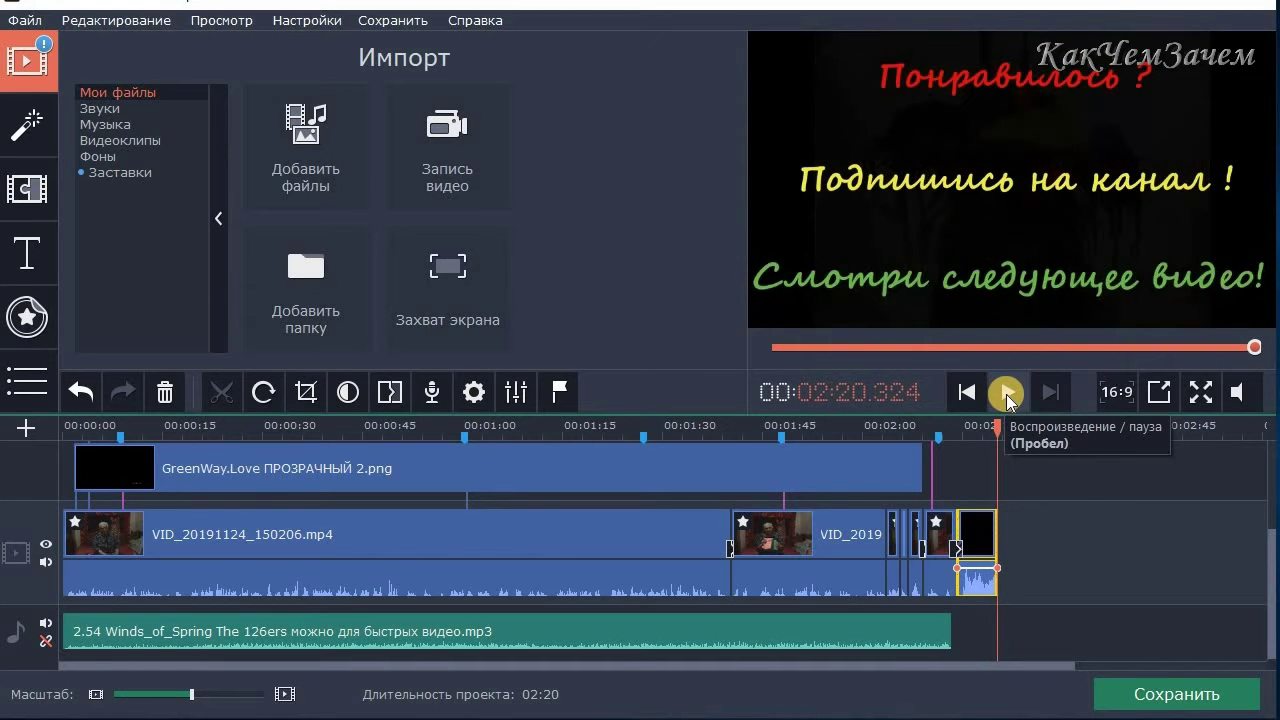
{"action": "left_click", "coordinate": [983, 583]}
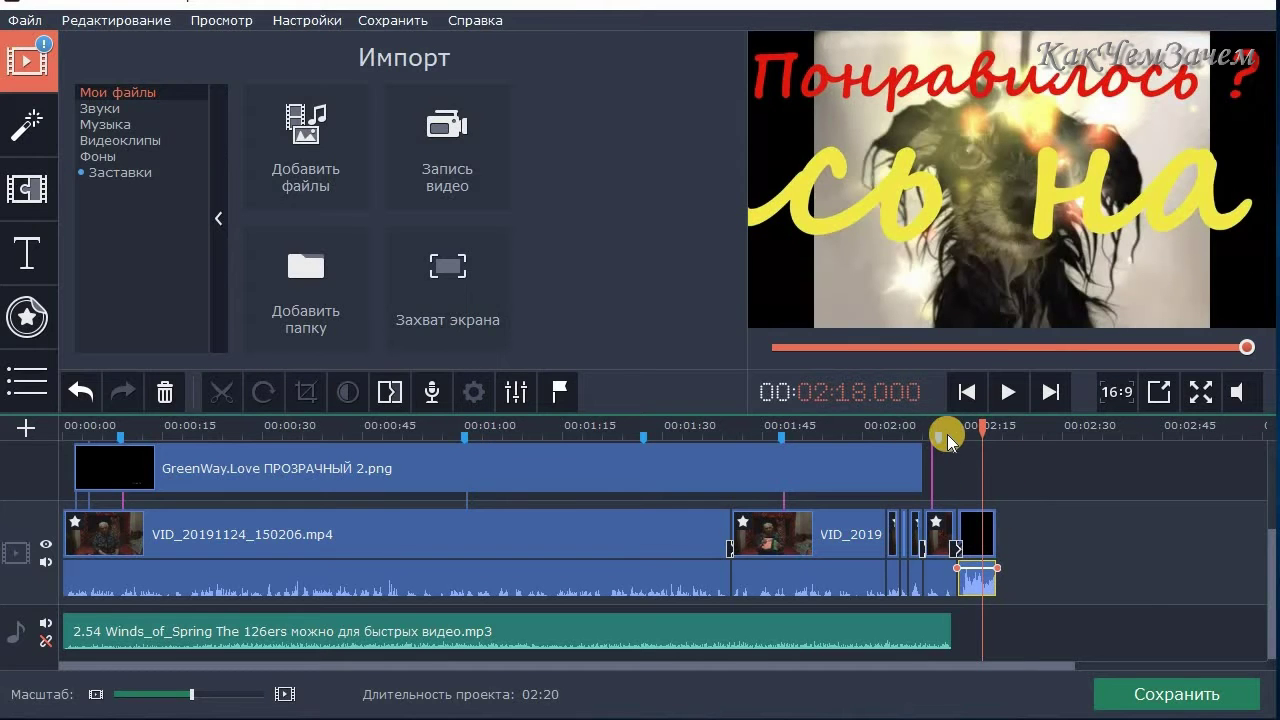
{"action": "left_click", "coordinate": [938, 425]}
{"action": "left_click", "coordinate": [1012, 396]}
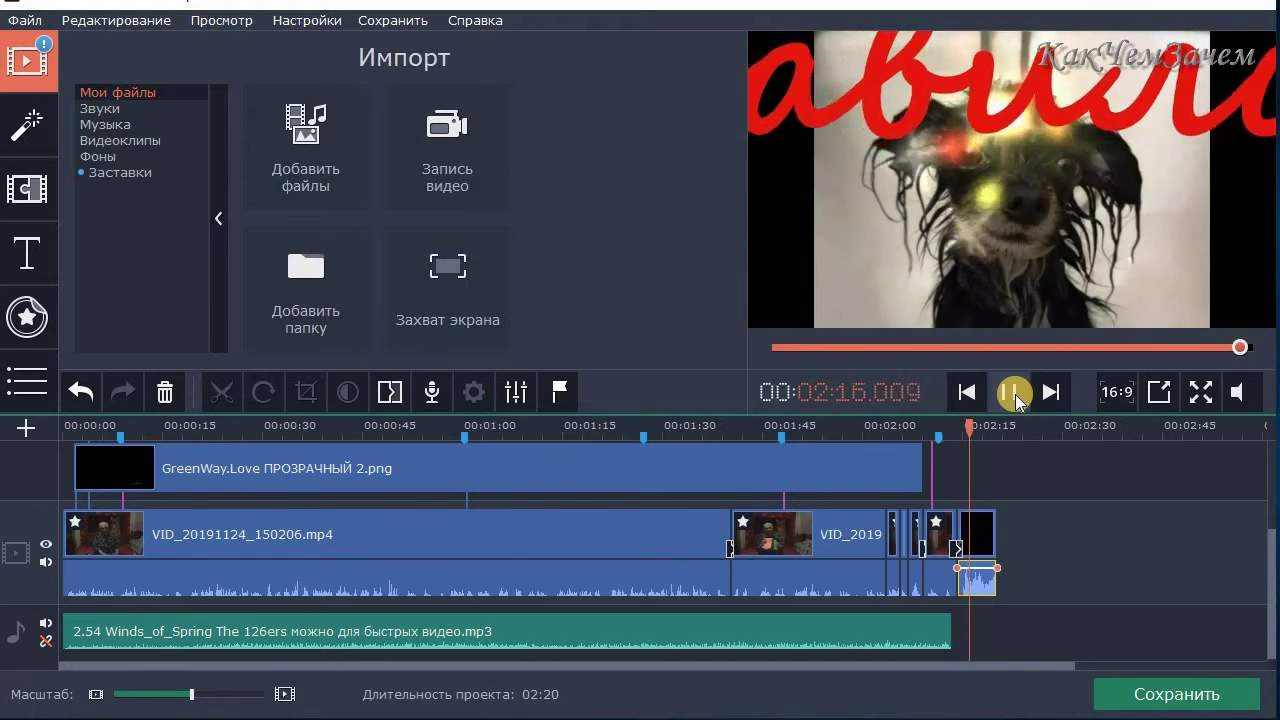
{"action": "left_click", "coordinate": [1015, 396]}
Set the ending clip's speed to 130% and its volume to 40%
{"action": "left_click", "coordinate": [974, 536]}
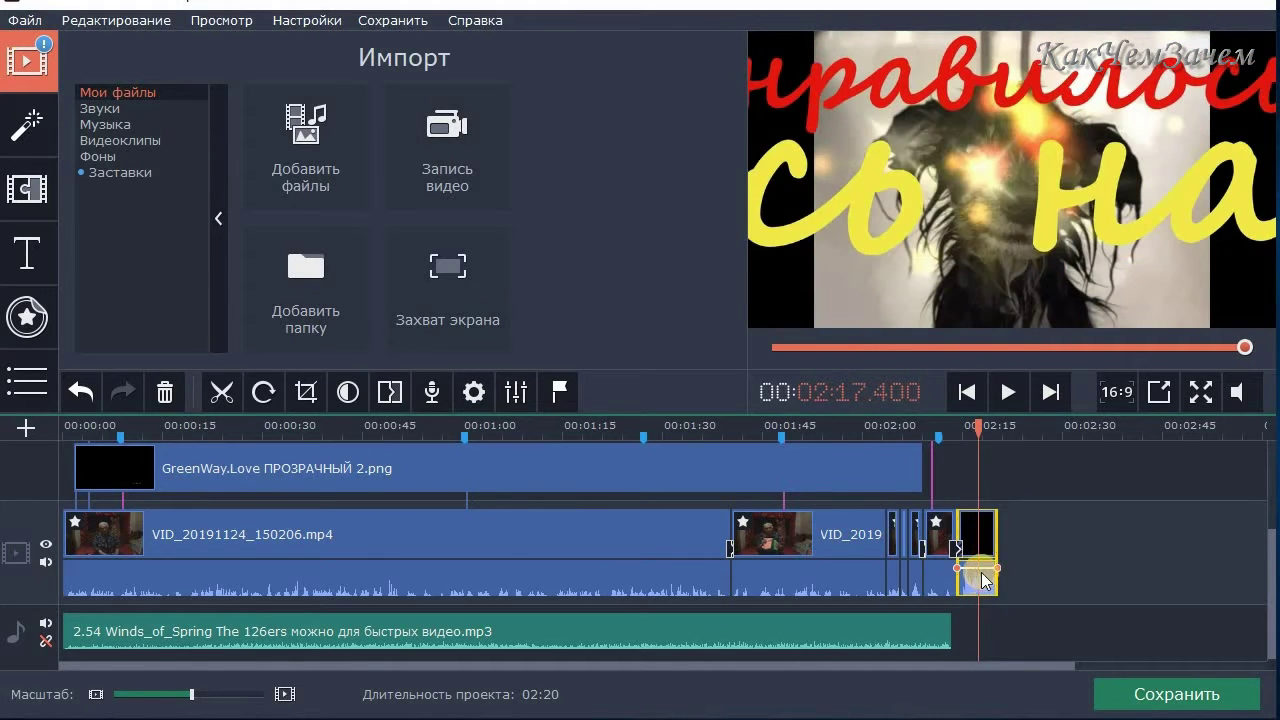
{"action": "left_click", "coordinate": [976, 578]}
{"action": "left_click", "coordinate": [978, 530]}
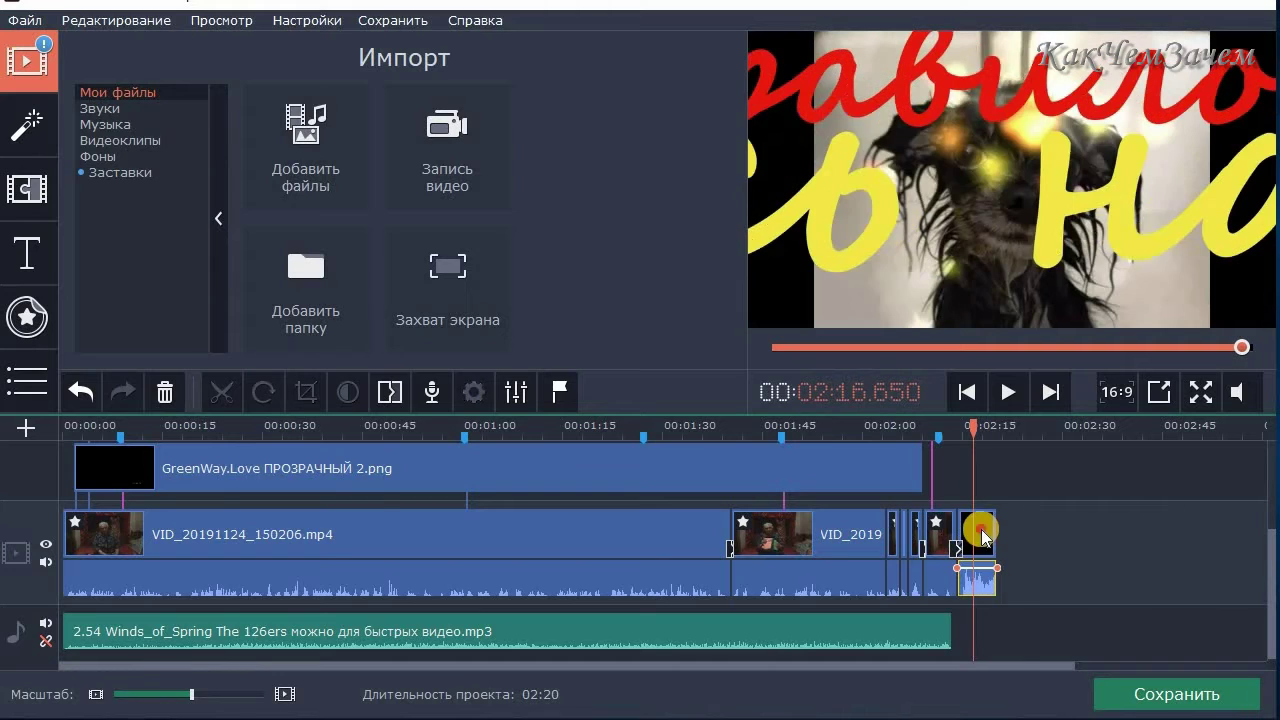
{"action": "left_click", "coordinate": [978, 575]}
{"action": "left_click", "coordinate": [520, 392]}
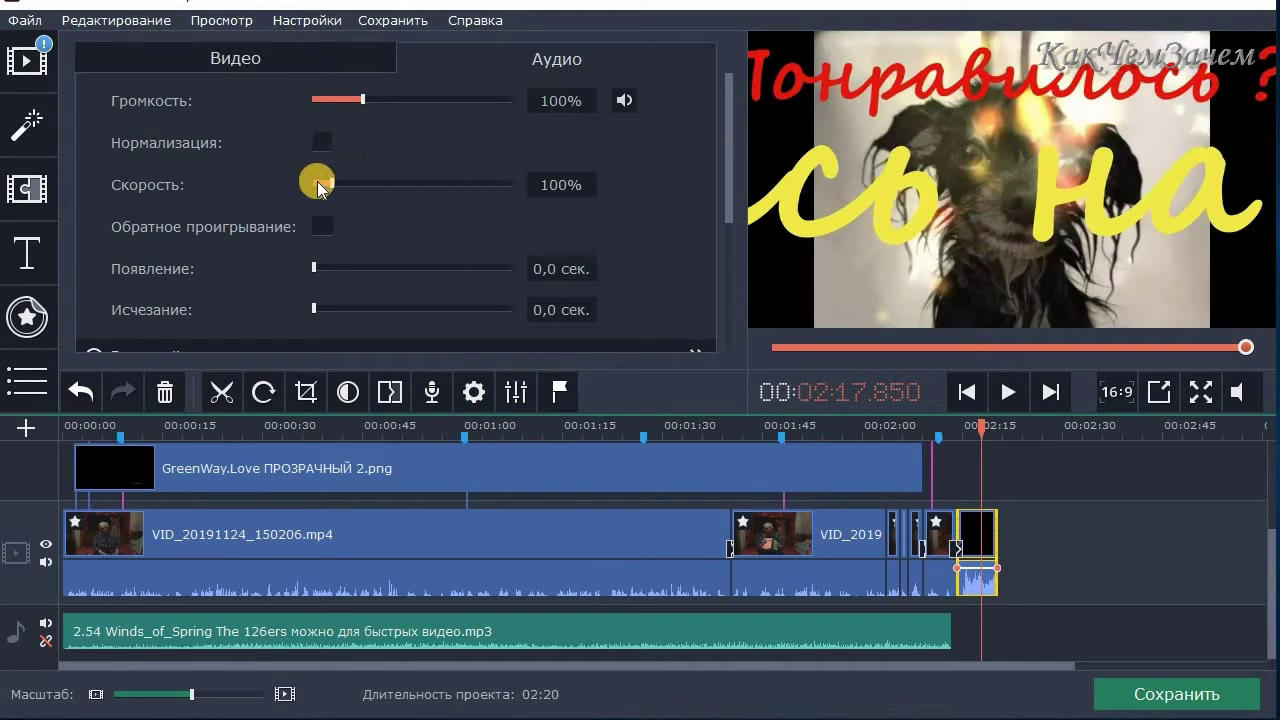
{"action": "left_click", "coordinate": [317, 183]}
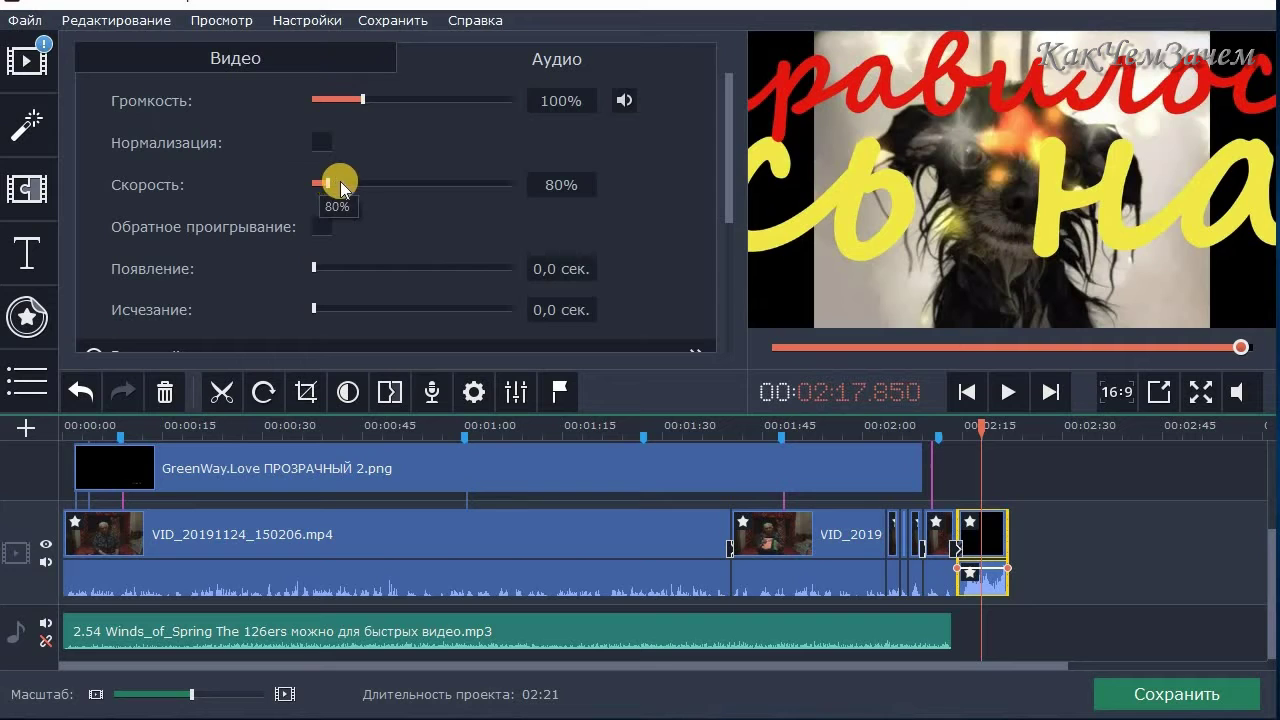
{"action": "left_click_drag", "start_coordinate": [366, 184], "coordinate": [381, 178]}
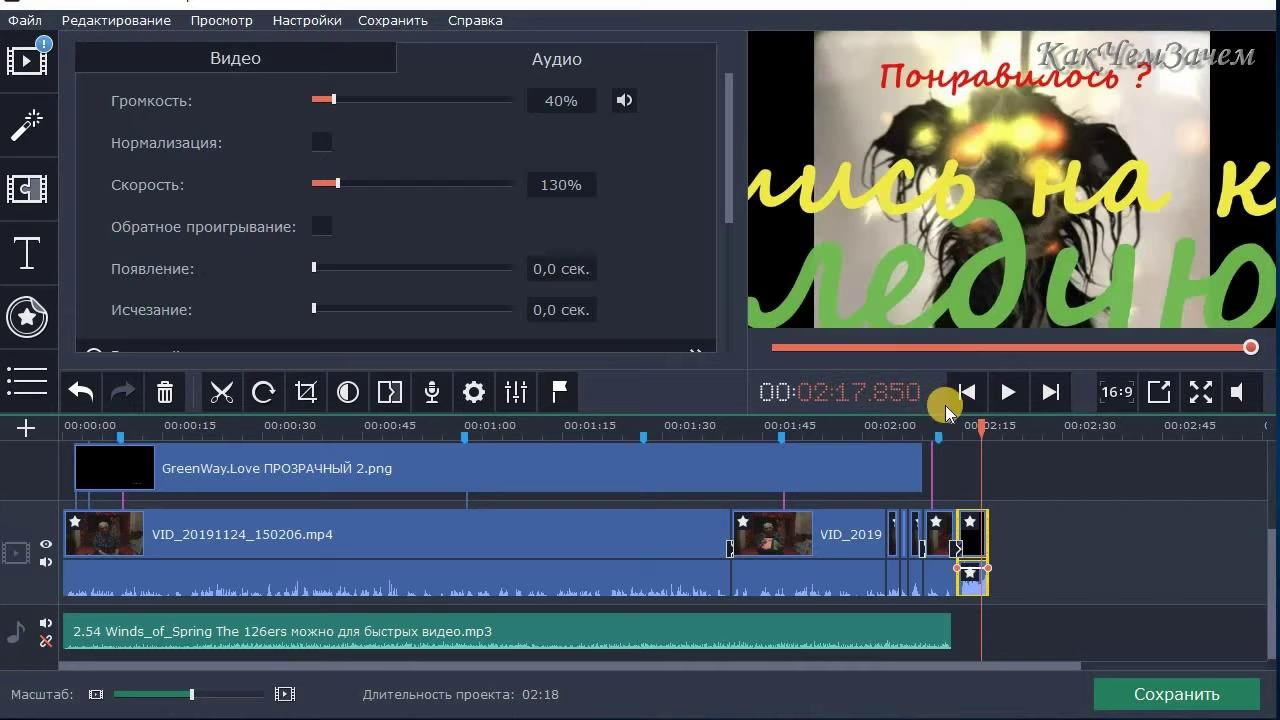
Play the end of the project to check the ending clip's new speed and volume
{"action": "left_click", "coordinate": [1010, 392]}
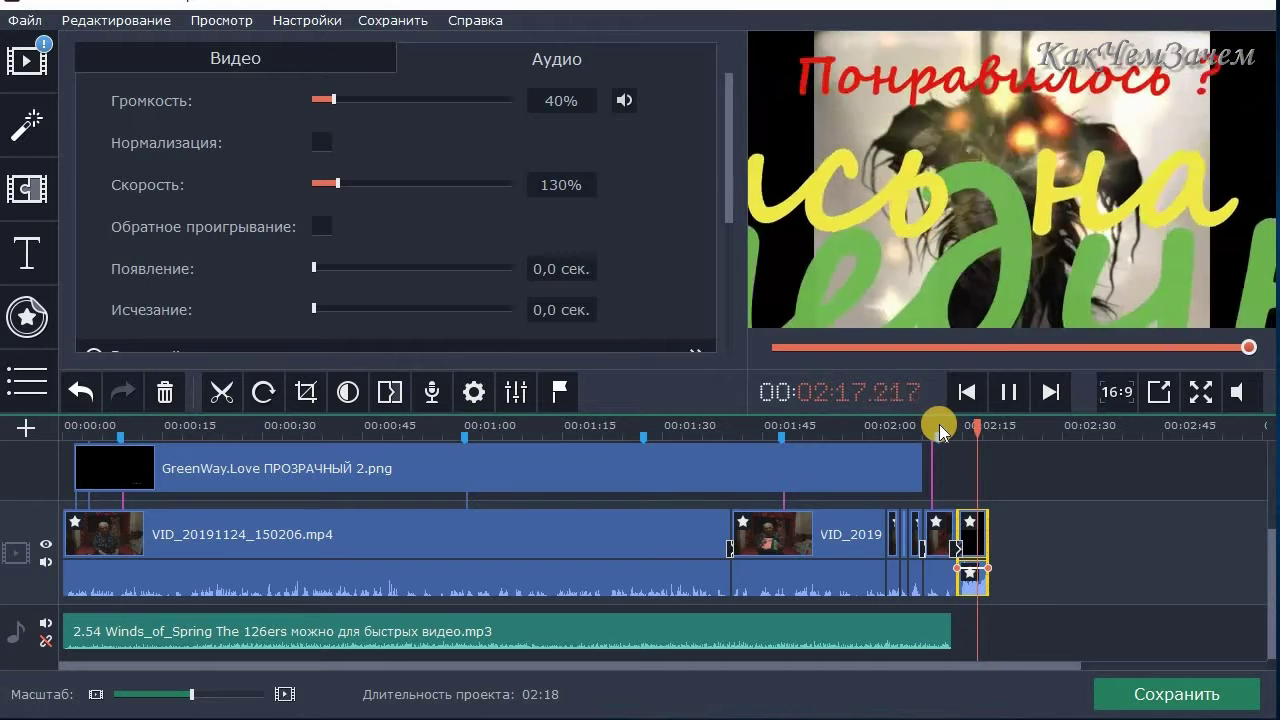
{"action": "left_click", "coordinate": [926, 425]}
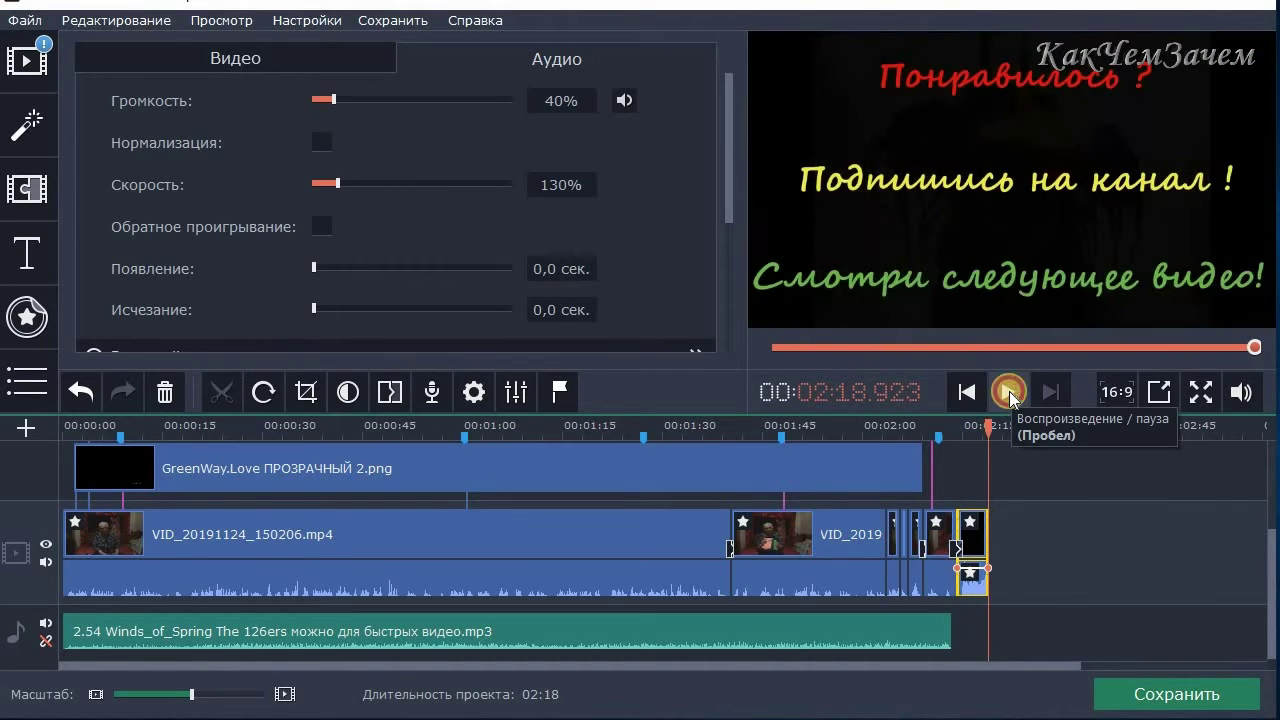
{"action": "left_click", "coordinate": [1009, 391]}
Extend the end of the music clip to about 2:15.8 under the ending clip and play back the transition
{"action": "left_click", "coordinate": [927, 625]}
{"action": "mouse_move", "coordinate": [952, 625]}
{"action": "left_mouse_down"}
{"action": "mouse_move", "coordinate": [920, 626]}
{"action": "mouse_move", "coordinate": [966, 623]}
{"action": "left_mouse_up"}
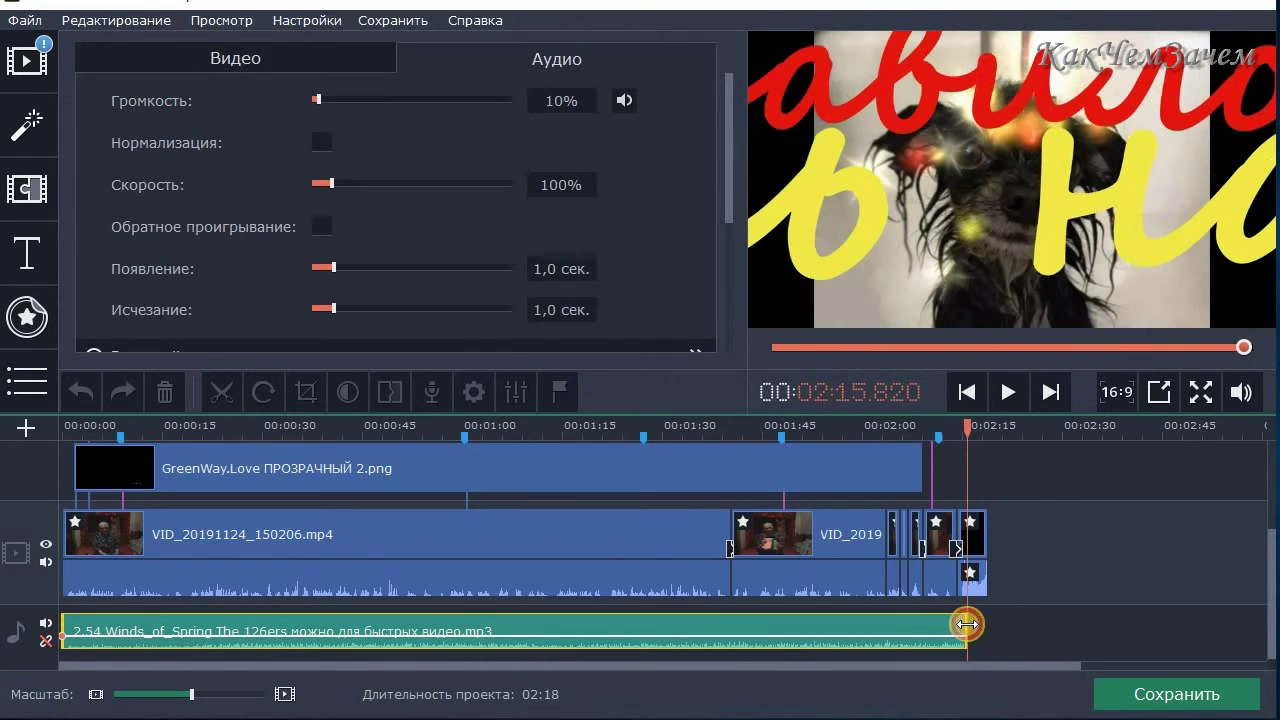
{"action": "left_click", "coordinate": [938, 430]}
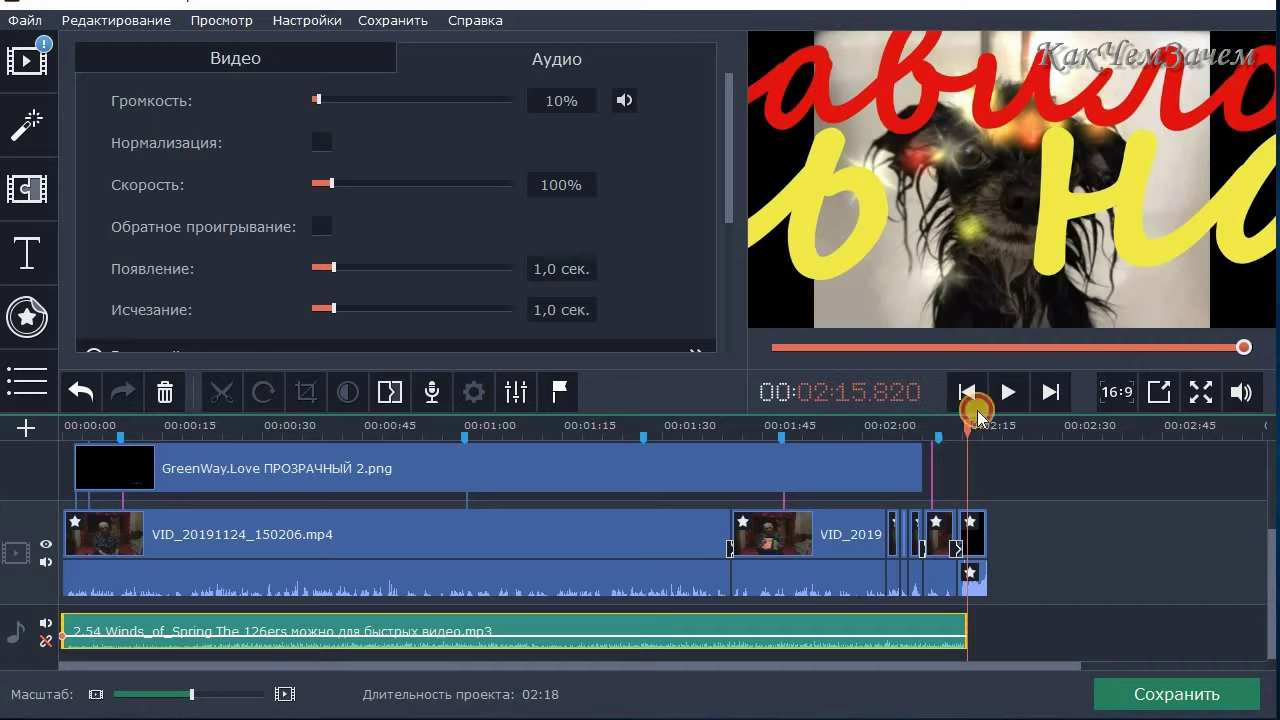
{"action": "left_click", "coordinate": [1008, 392]}
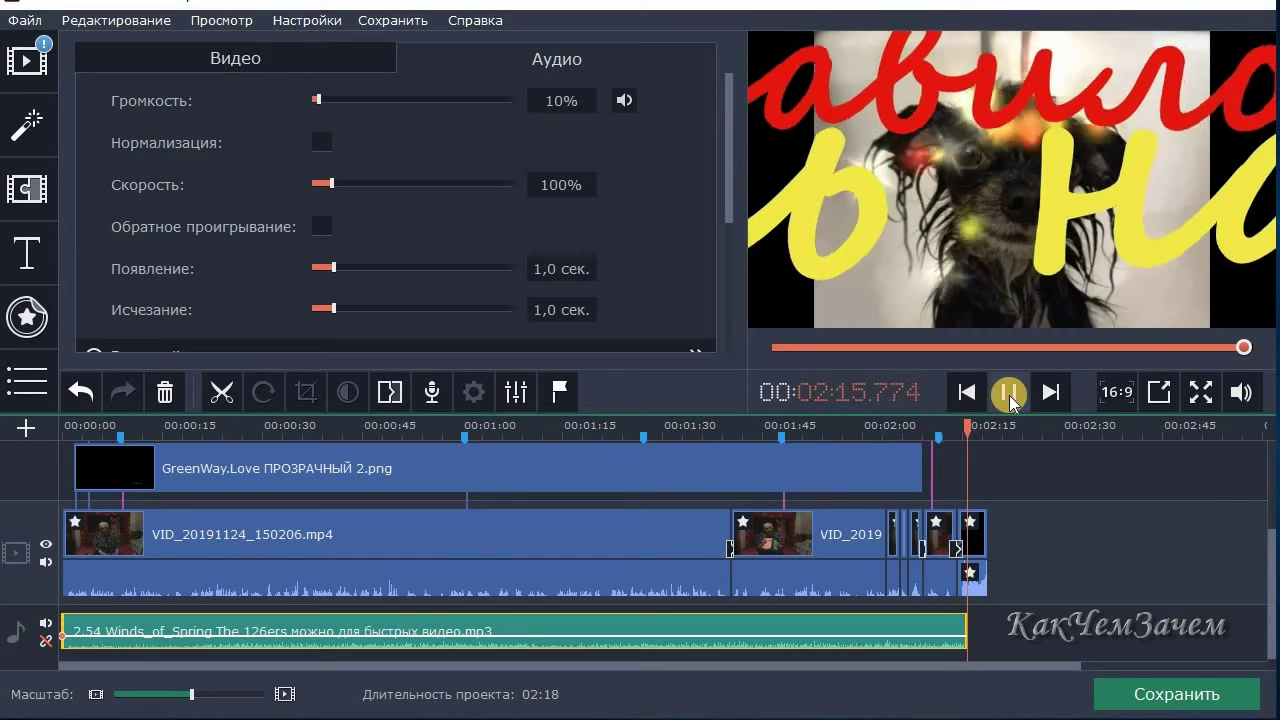
Undo the music clip's extension, lengthen its end only slightly to meet the ending clip's start, and play back the ending
{"action": "key", "text": "space"}
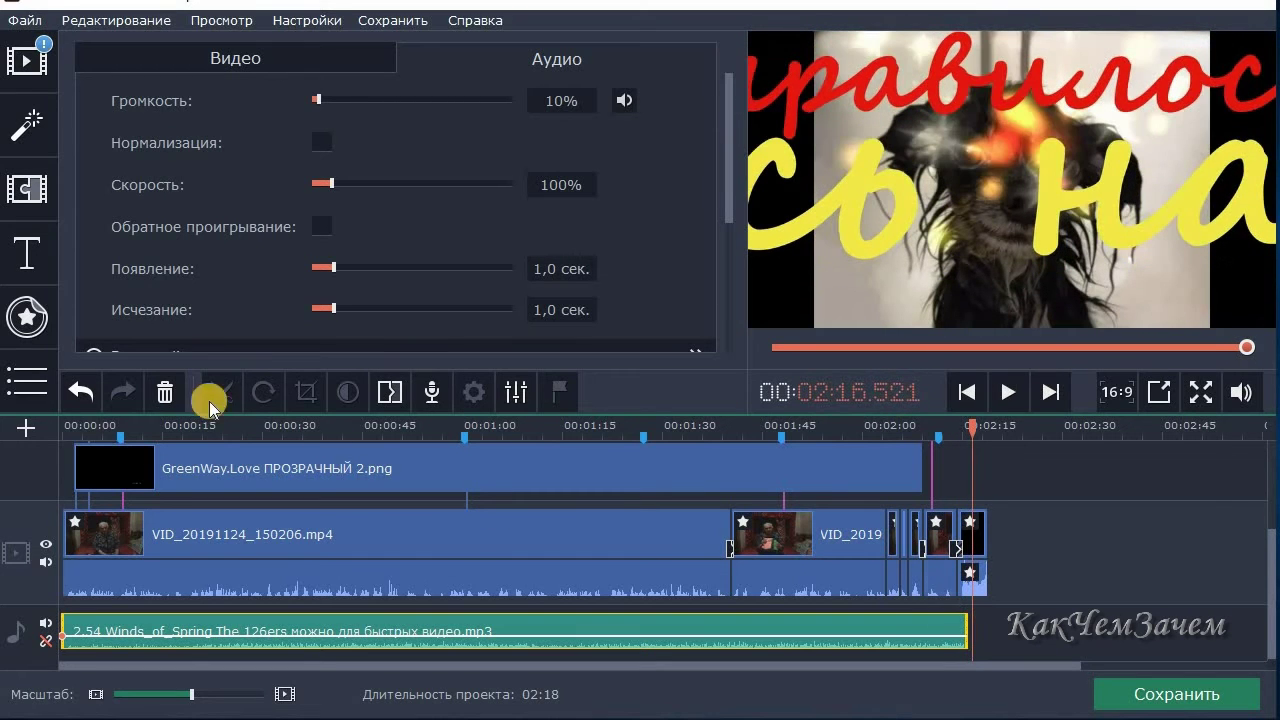
{"action": "left_click", "coordinate": [83, 400]}
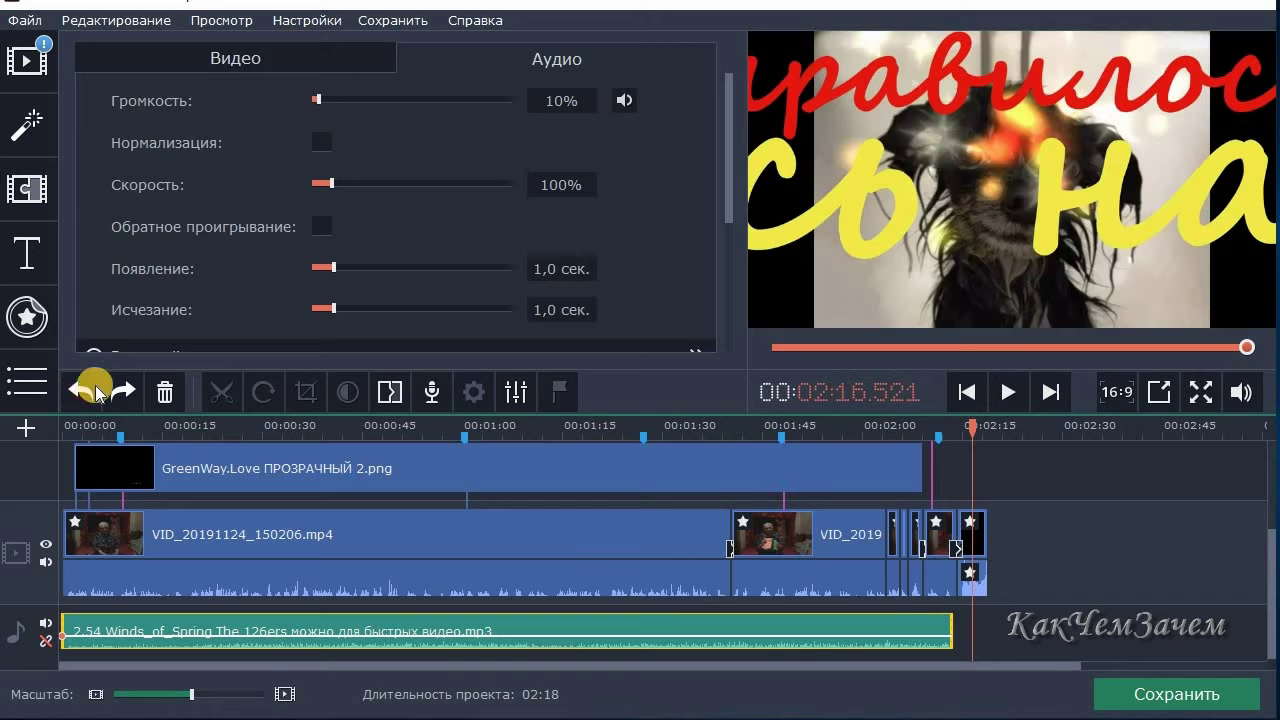
{"action": "left_click", "coordinate": [950, 630]}
{"action": "left_click_drag", "start_coordinate": [950, 630], "coordinate": [956, 630]}
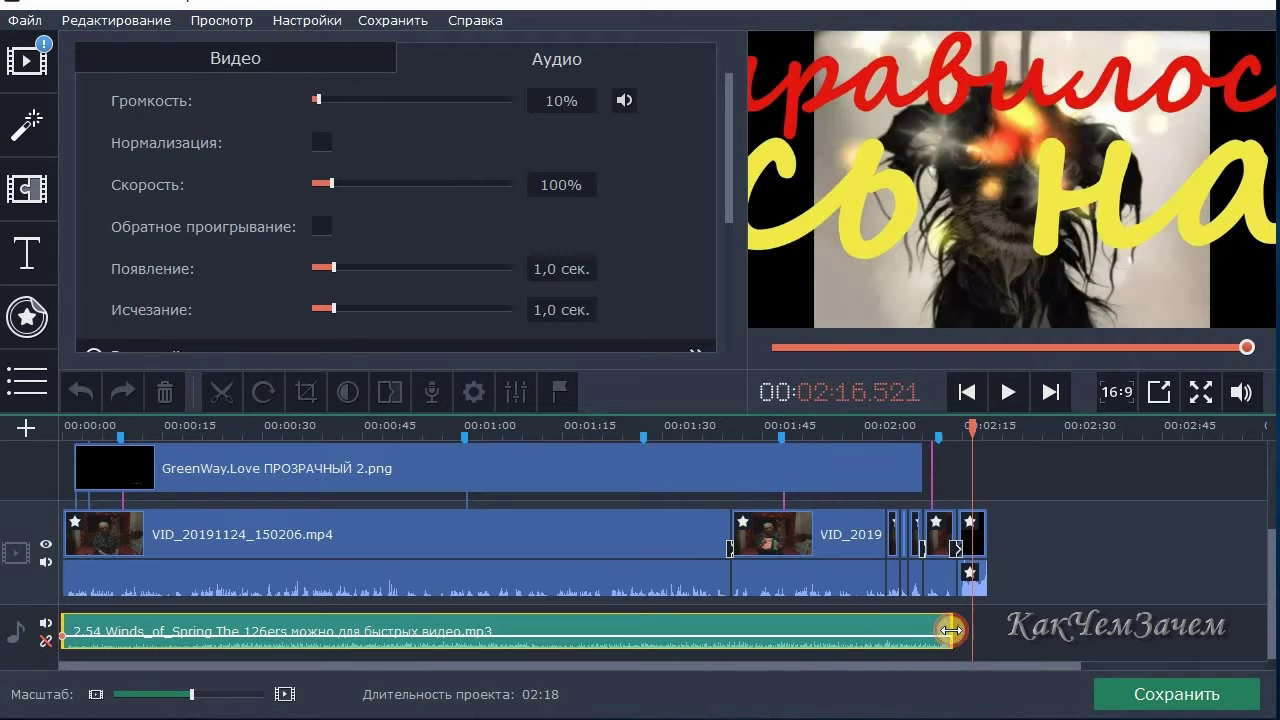
{"action": "left_click", "coordinate": [1003, 393]}
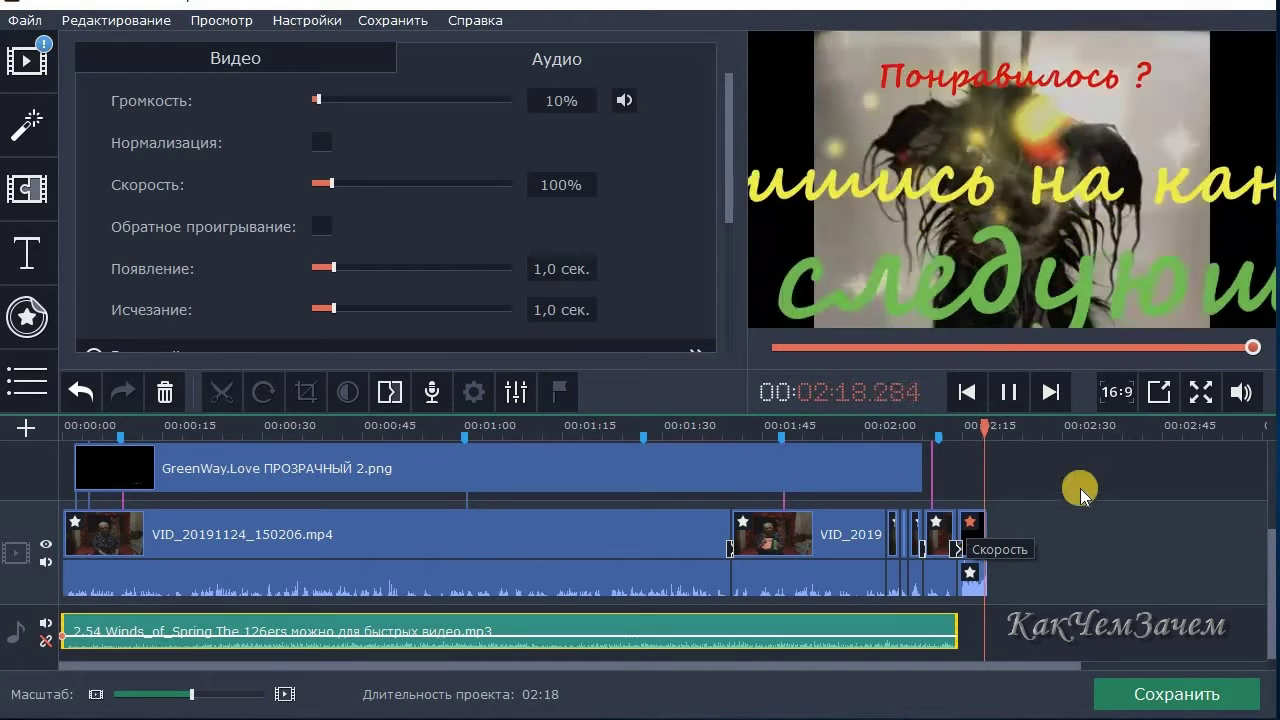
{"action": "left_click", "coordinate": [1009, 393]}
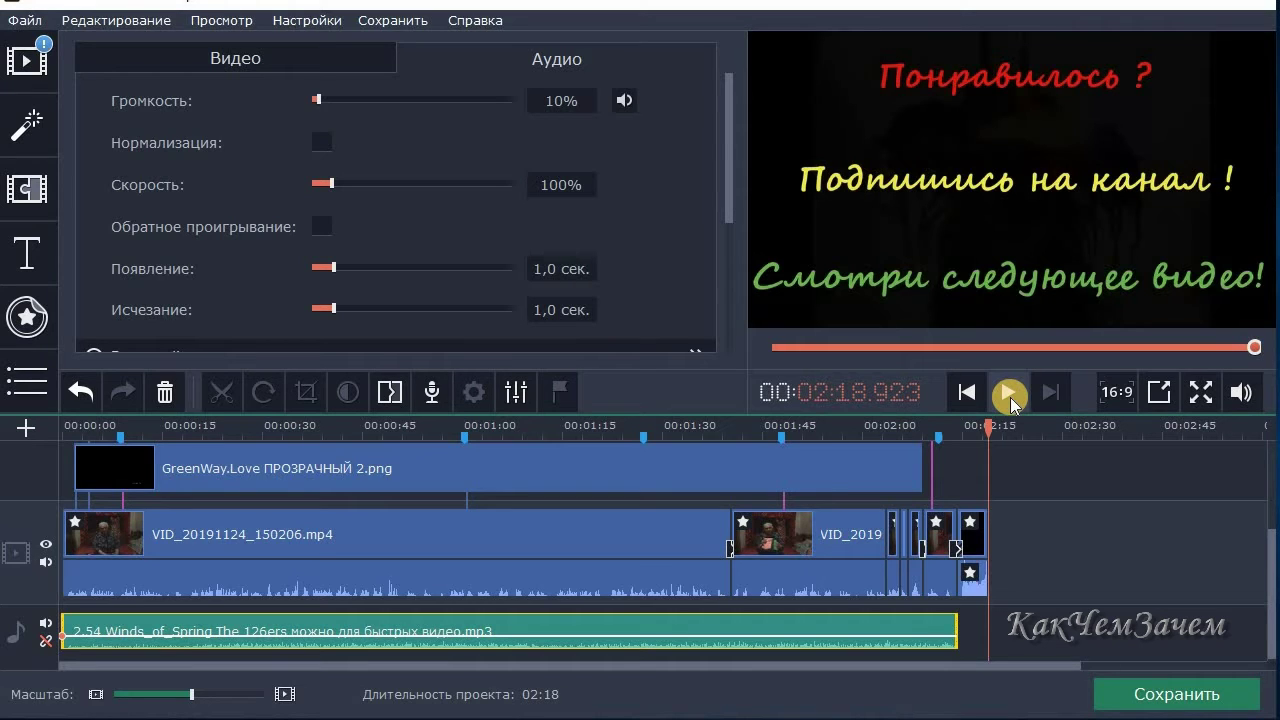
Move the ending clip to the very beginning of the video track and play it there
{"action": "left_click", "coordinate": [972, 538]}
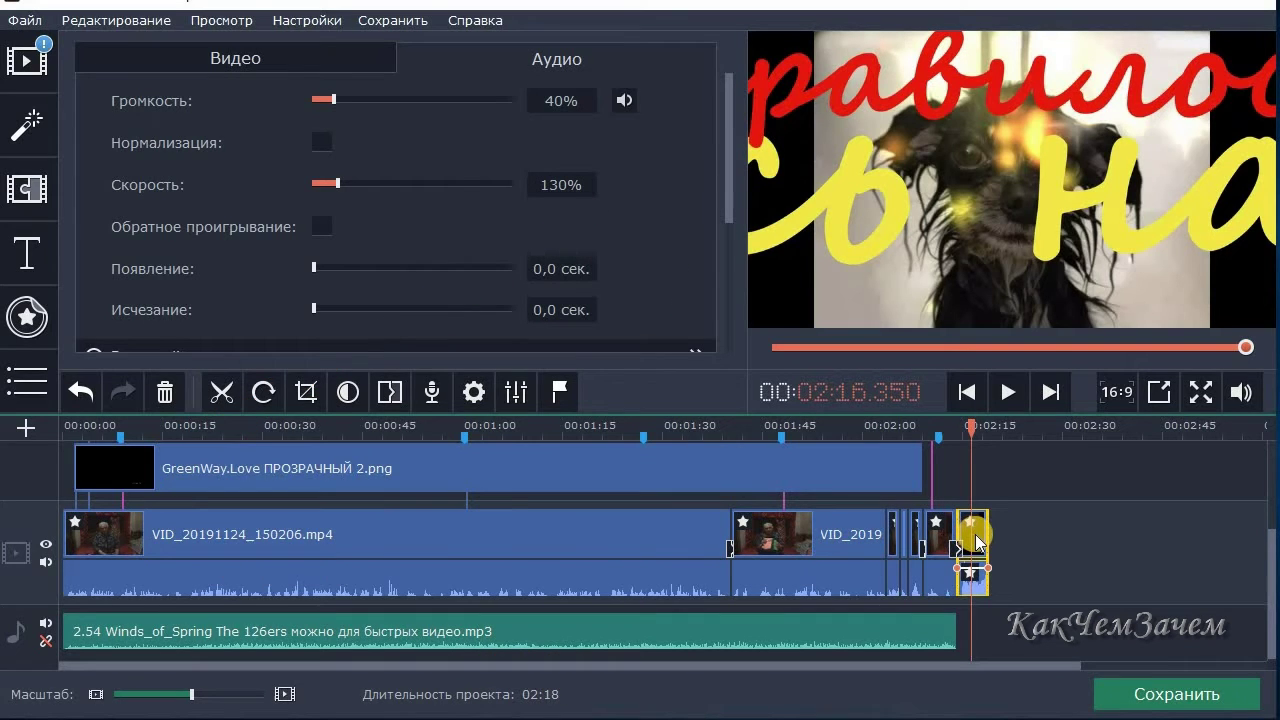
{"action": "left_click_drag", "start_coordinate": [976, 541], "coordinate": [95, 535]}
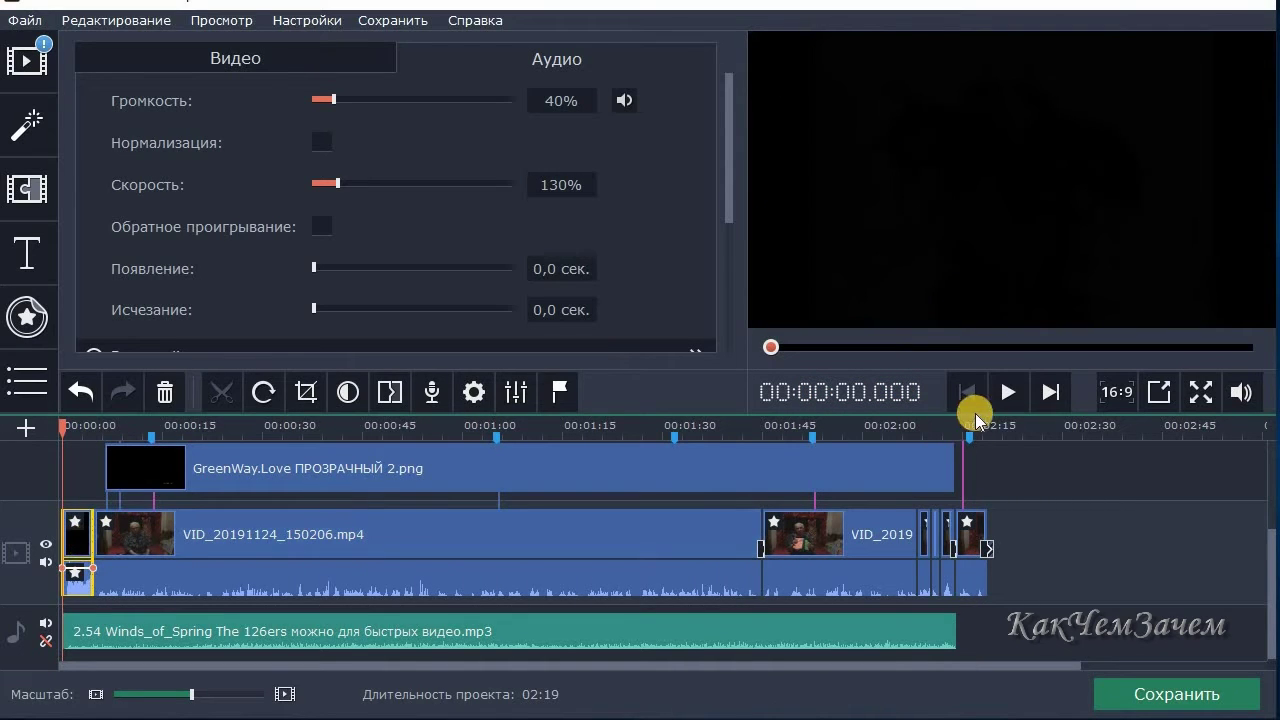
{"action": "left_click", "coordinate": [1013, 398]}
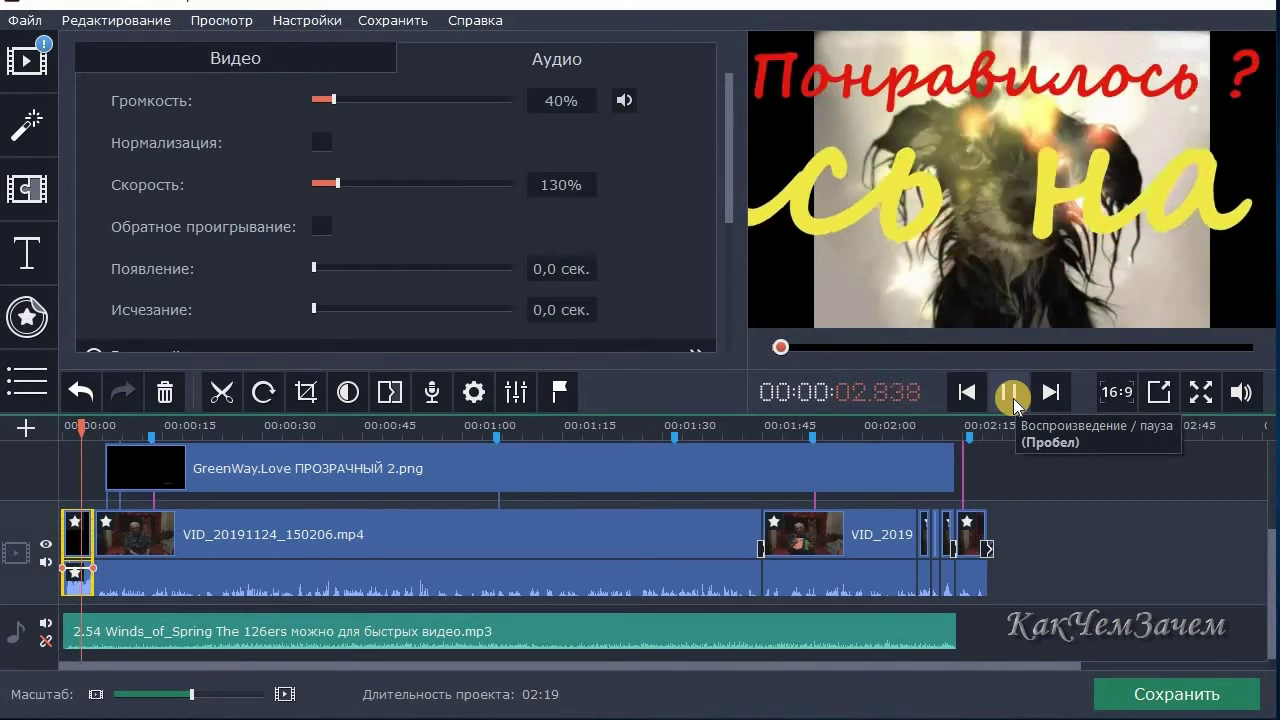
{"action": "left_click", "coordinate": [910, 412]}
Try the ending clip between the two long video clips, play it there, and undo the move
{"action": "left_click_drag", "start_coordinate": [80, 530], "coordinate": [743, 534]}
{"action": "left_click", "coordinate": [712, 422]}
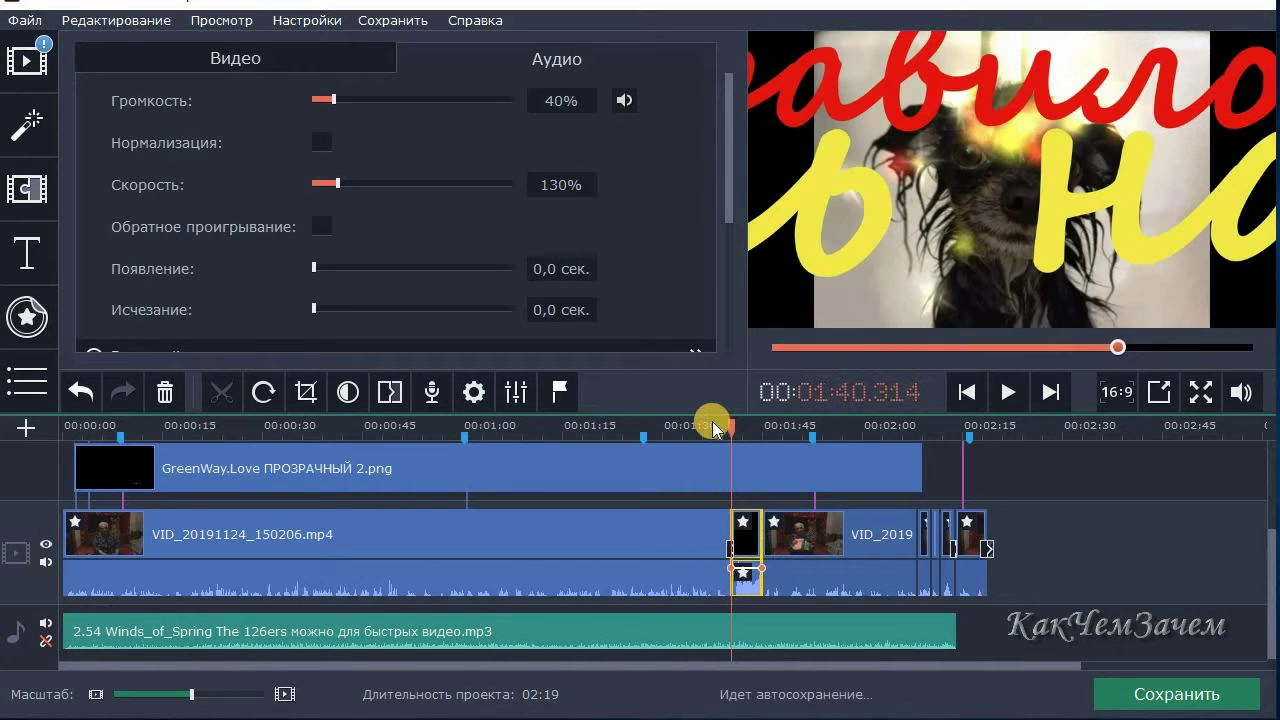
{"action": "left_click", "coordinate": [1010, 392]}
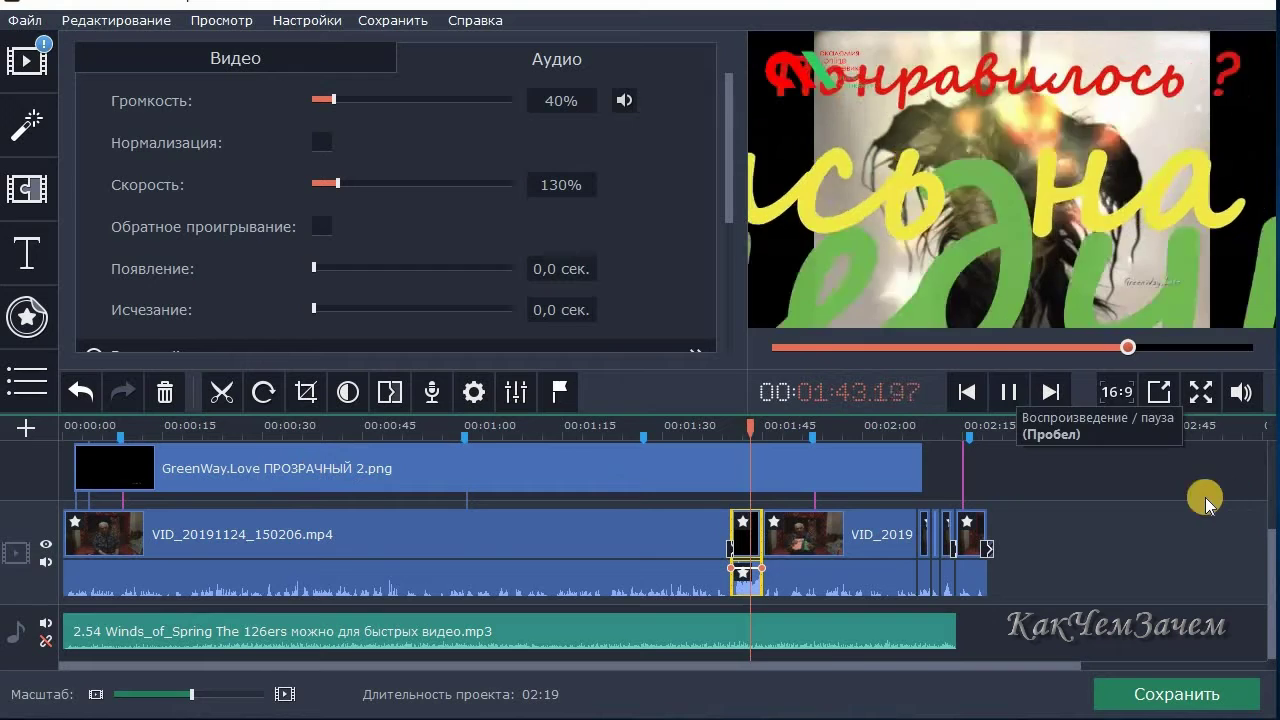
{"action": "key", "text": "space"}
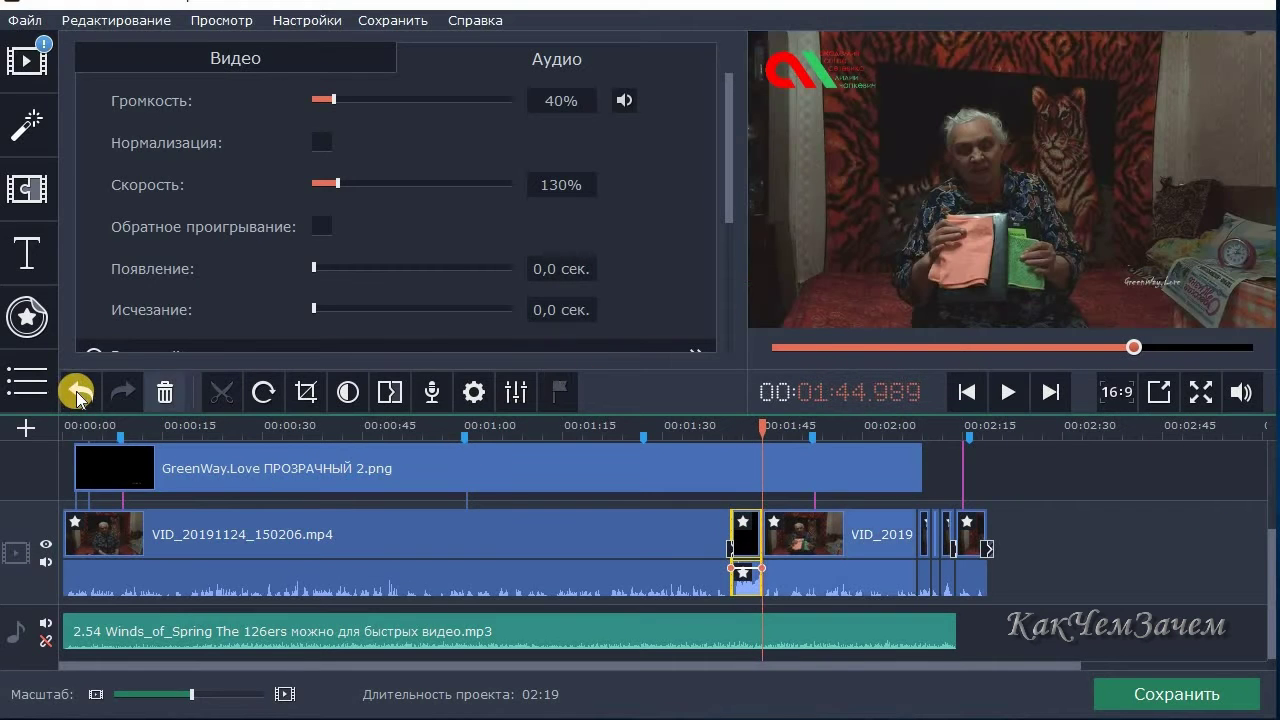
{"action": "left_click", "coordinate": [76, 390]}
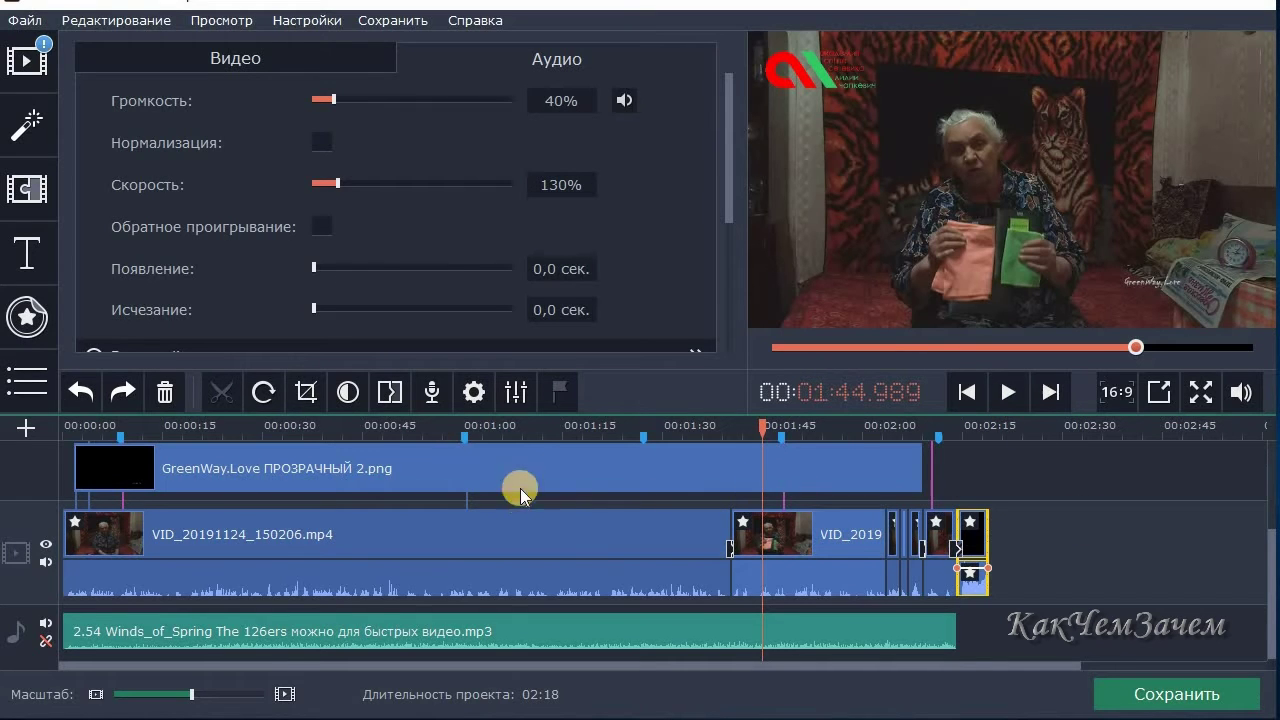
Play the project from about 1:37 and adjust the preview volume during playback
{"action": "left_click", "coordinate": [712, 468]}
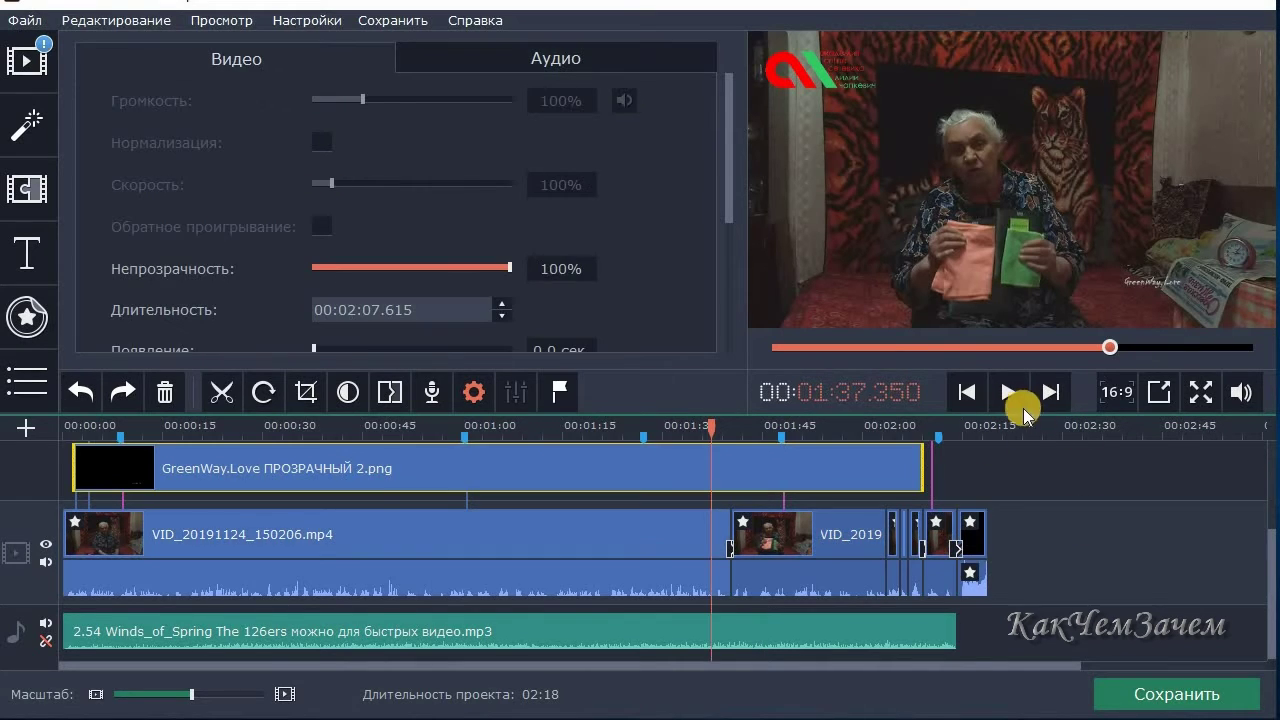
{"action": "left_click", "coordinate": [1010, 392]}
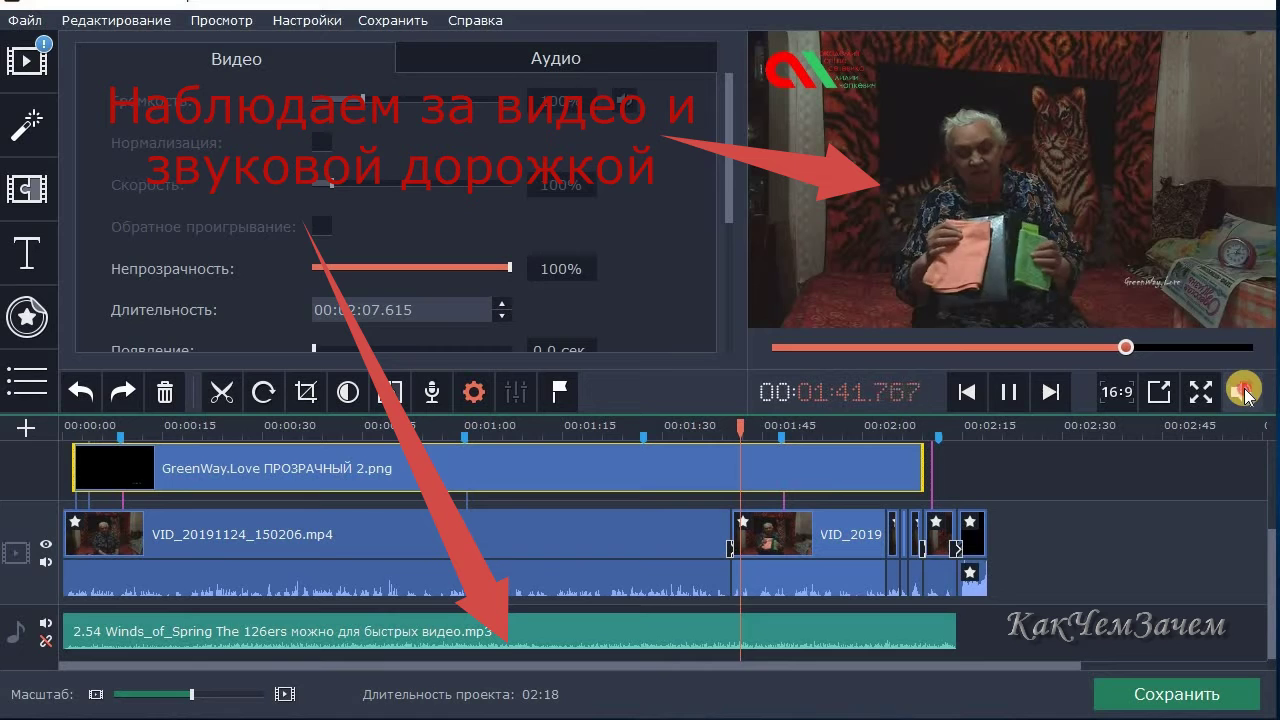
{"action": "mouse_move", "coordinate": [1244, 396]}
{"action": "left_click_drag", "start_coordinate": [1248, 290], "coordinate": [1244, 270]}
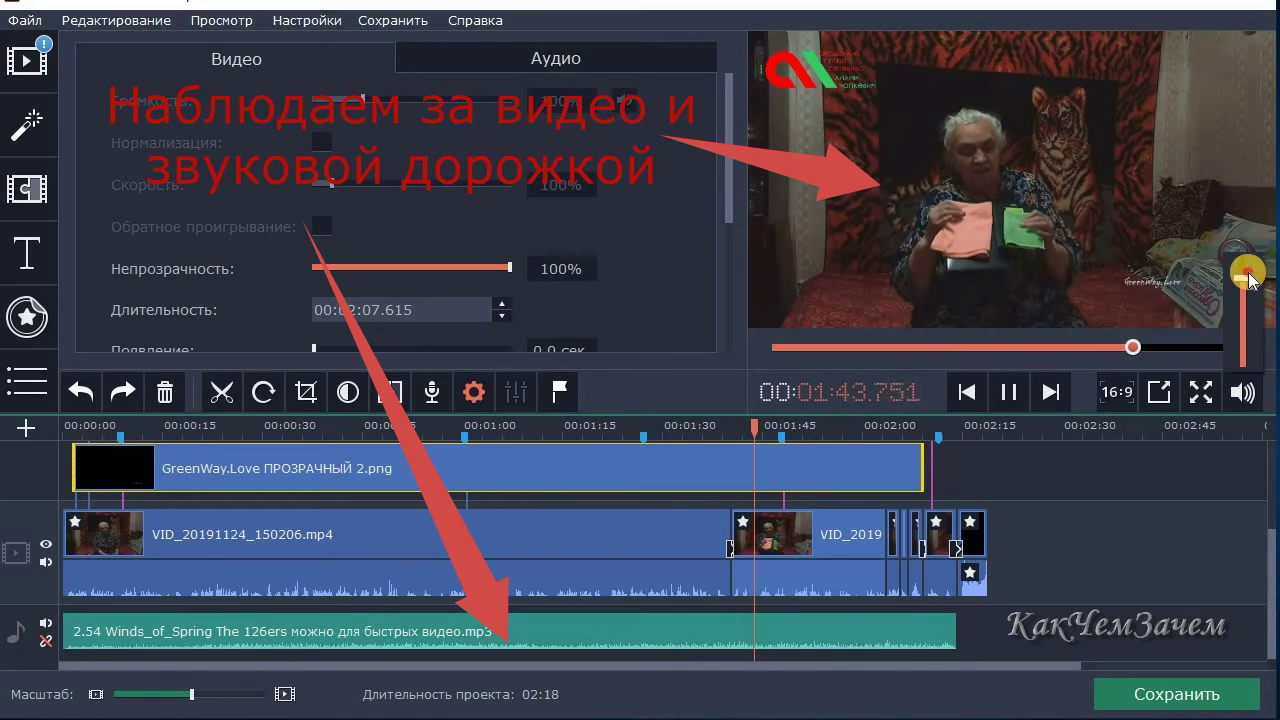
{"action": "left_click", "coordinate": [1010, 391]}
Play the project from about 1:10 and about 1:53 to check the picture and the background music
{"action": "left_click", "coordinate": [670, 636]}
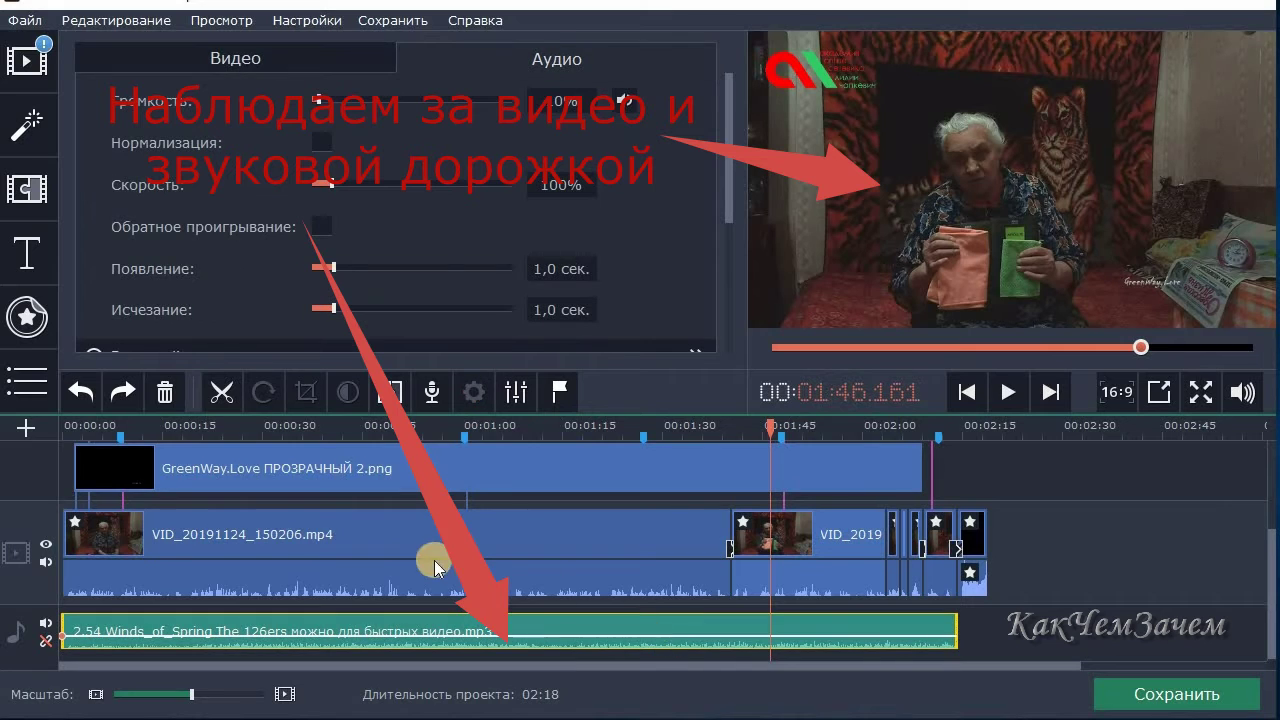
{"action": "left_click", "coordinate": [528, 638]}
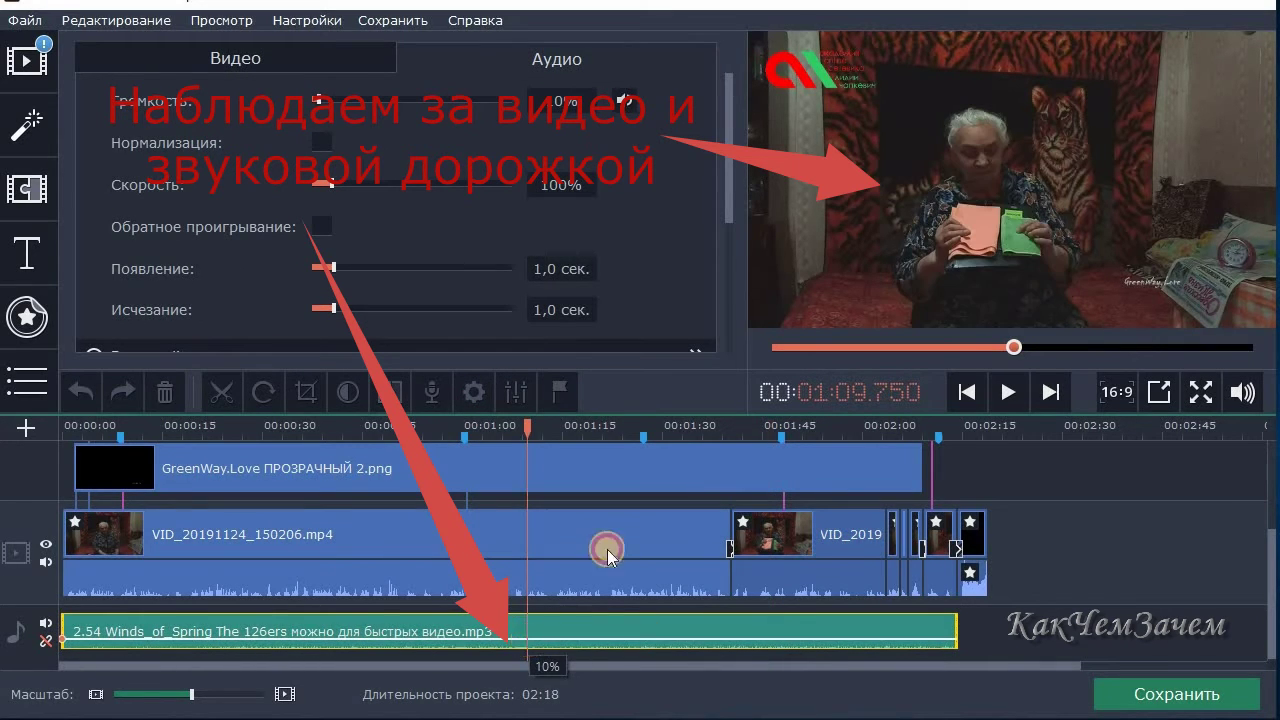
{"action": "left_click", "coordinate": [1005, 398]}
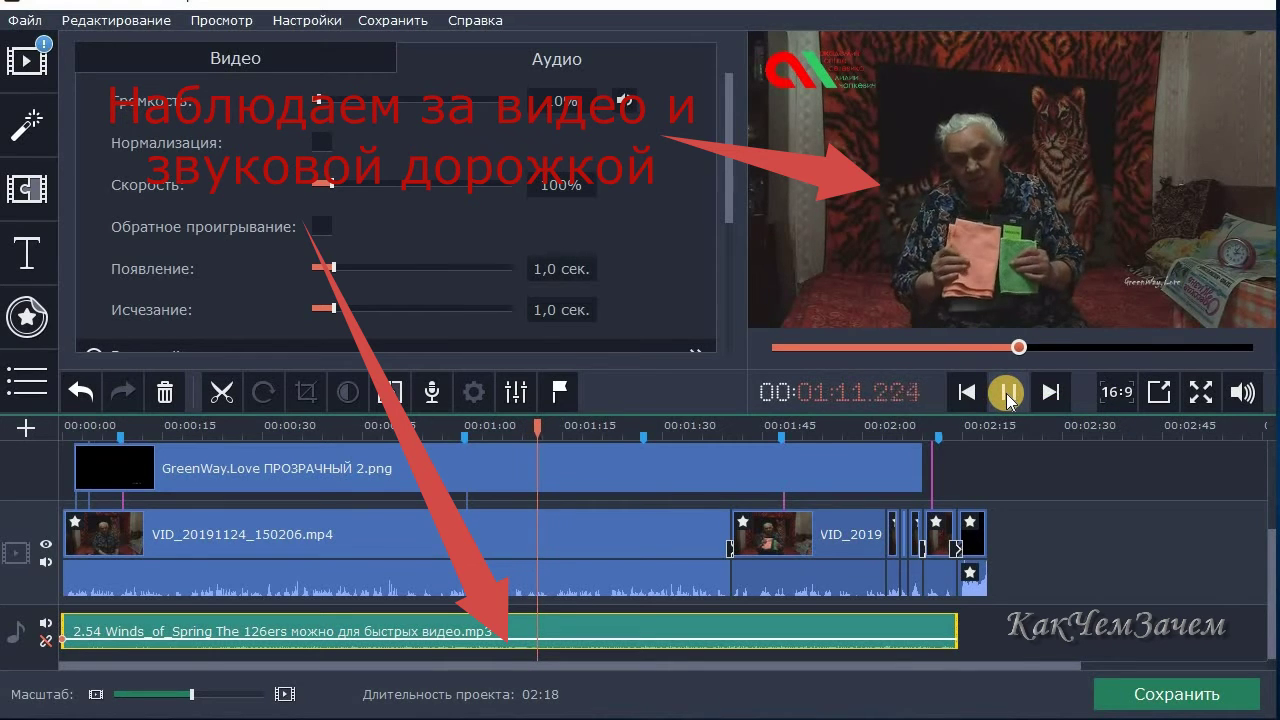
{"action": "left_click", "coordinate": [820, 465]}
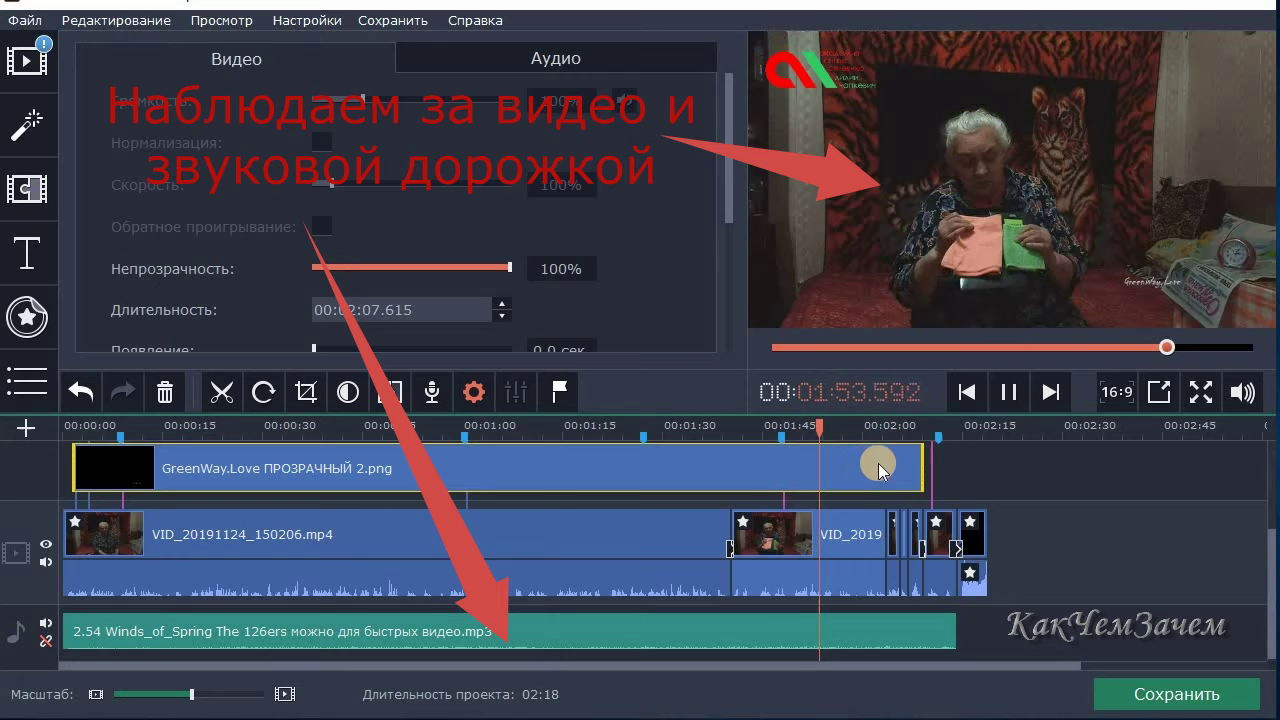
{"action": "left_click", "coordinate": [1003, 394]}
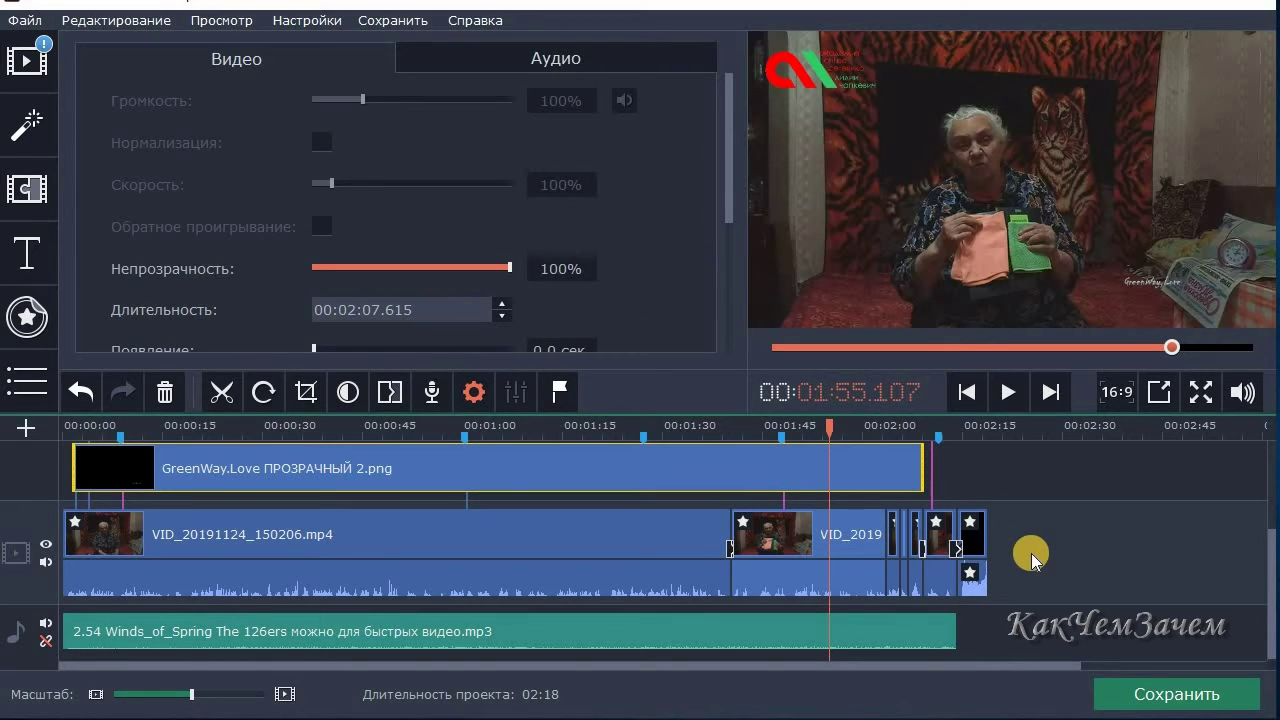
Set up an MP4 export with quality Высокое and a resolution of 1280x720 (16:9)
{"action": "left_click", "coordinate": [1150, 700]}
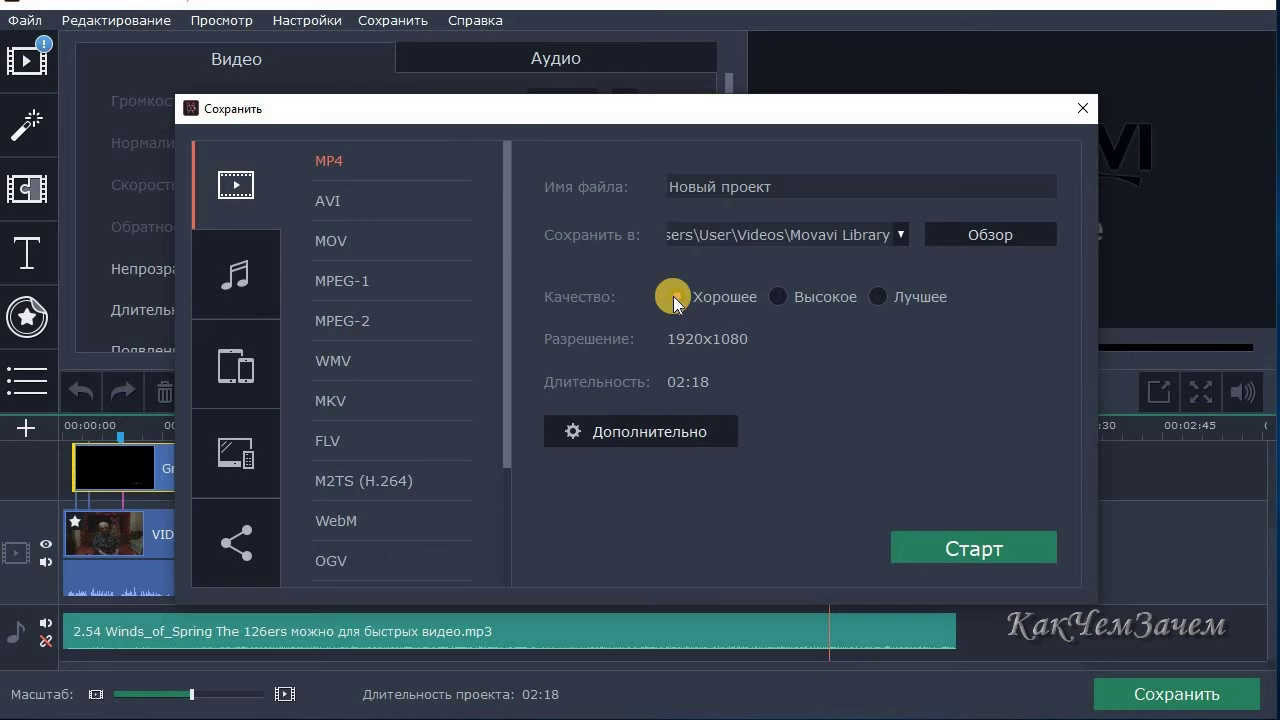
{"action": "left_click", "coordinate": [777, 297]}
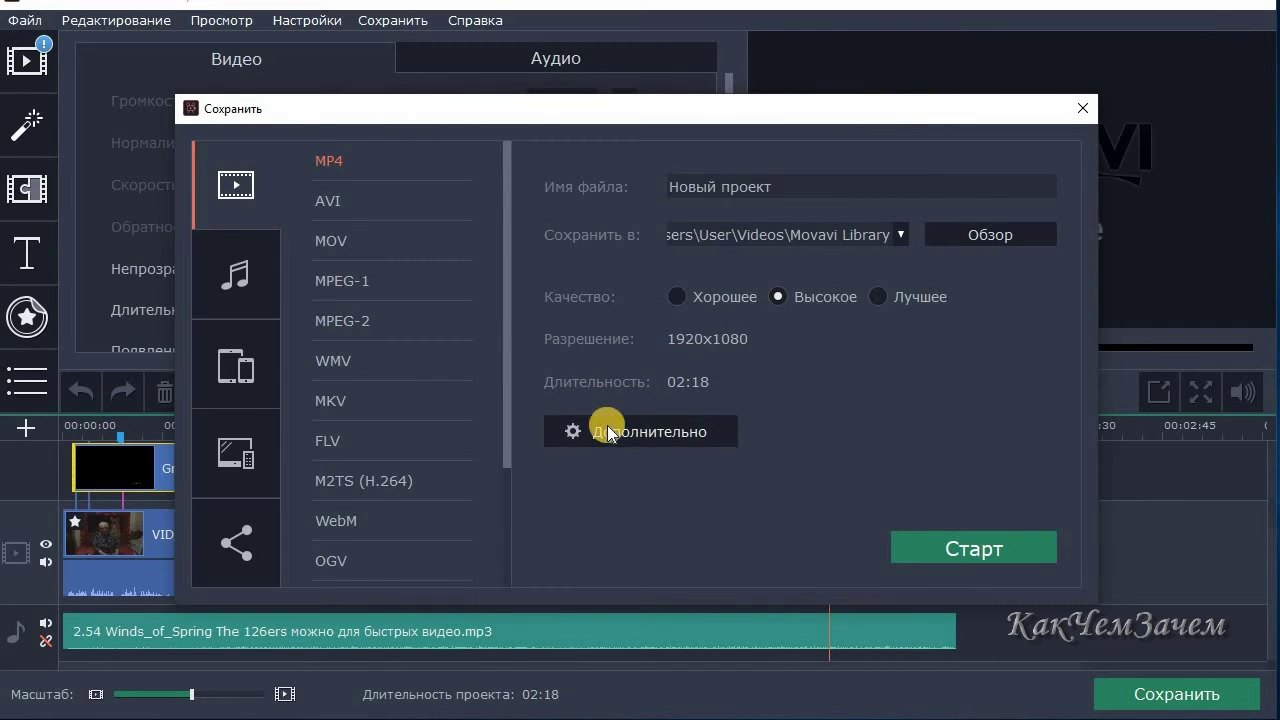
{"action": "left_click", "coordinate": [616, 432]}
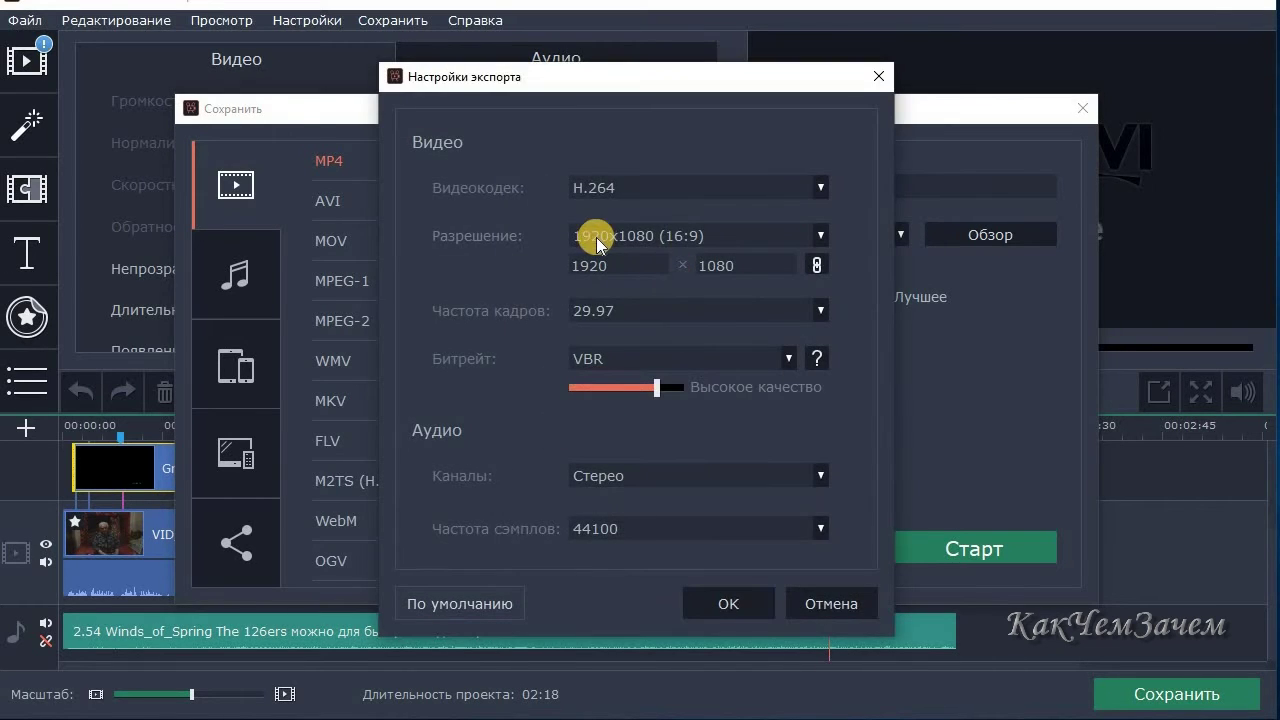
{"action": "left_click", "coordinate": [820, 236]}
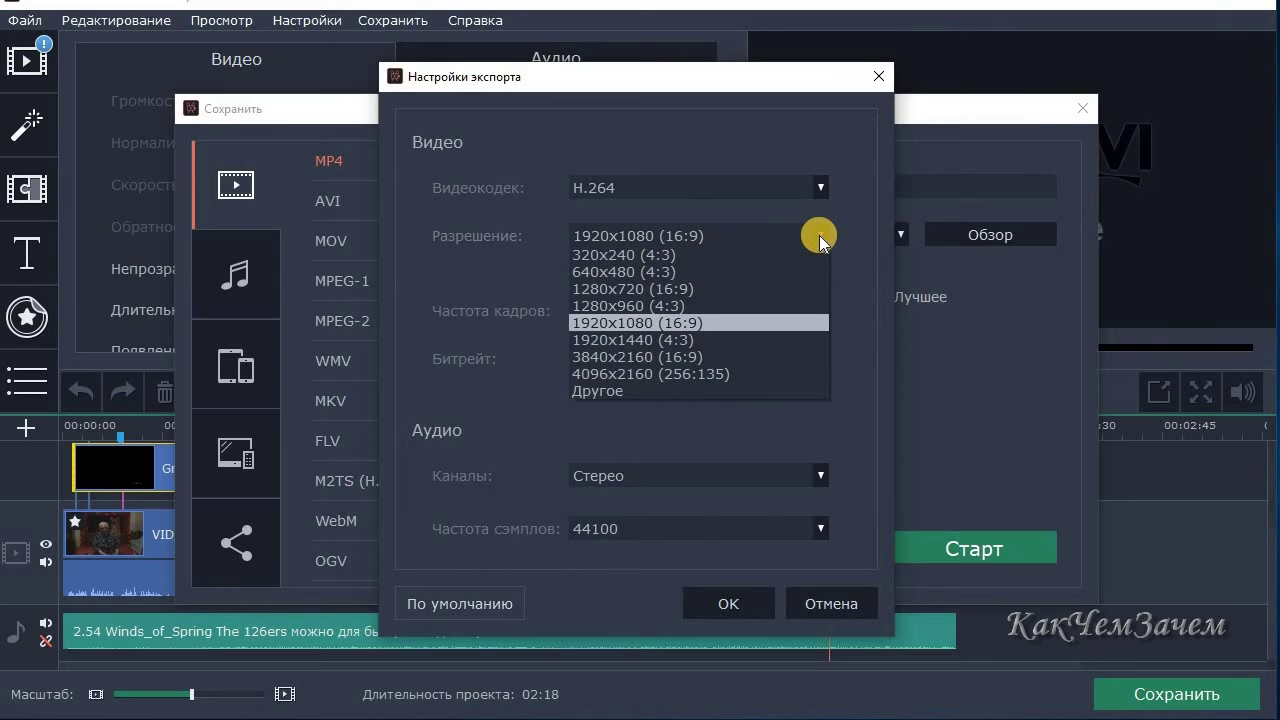
{"action": "left_click", "coordinate": [685, 287]}
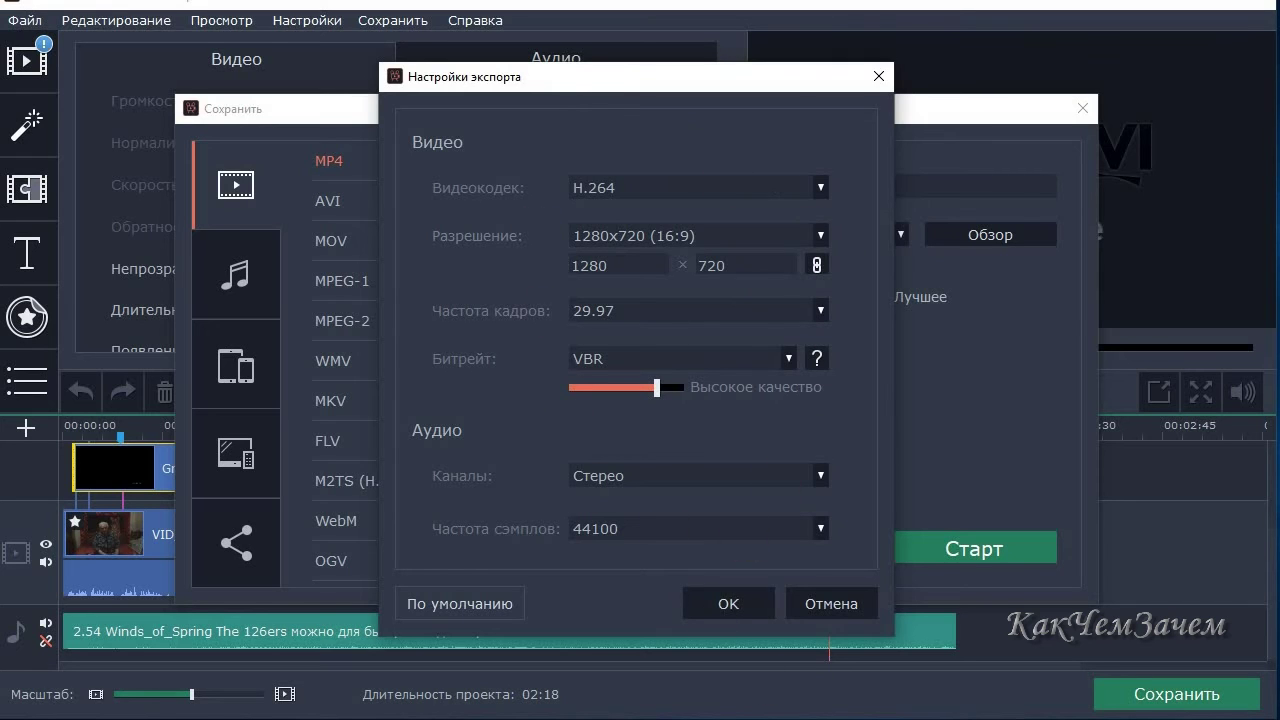
{"action": "left_click", "coordinate": [733, 607]}
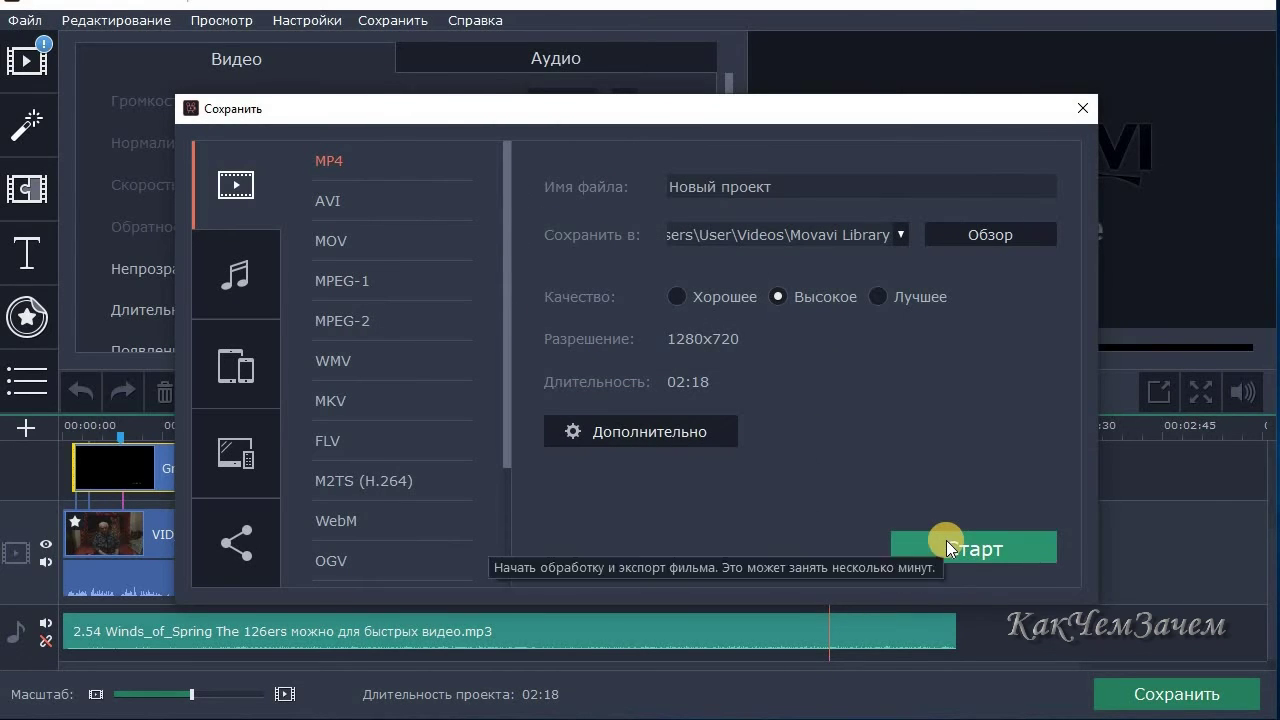
Name the export file "Урок 6-7 загрузка видео и аудио файла в проект редактора Мовави"
{"action": "left_click", "coordinate": [829, 187]}
{"action": "triple_click", "coordinate": [663, 192]}
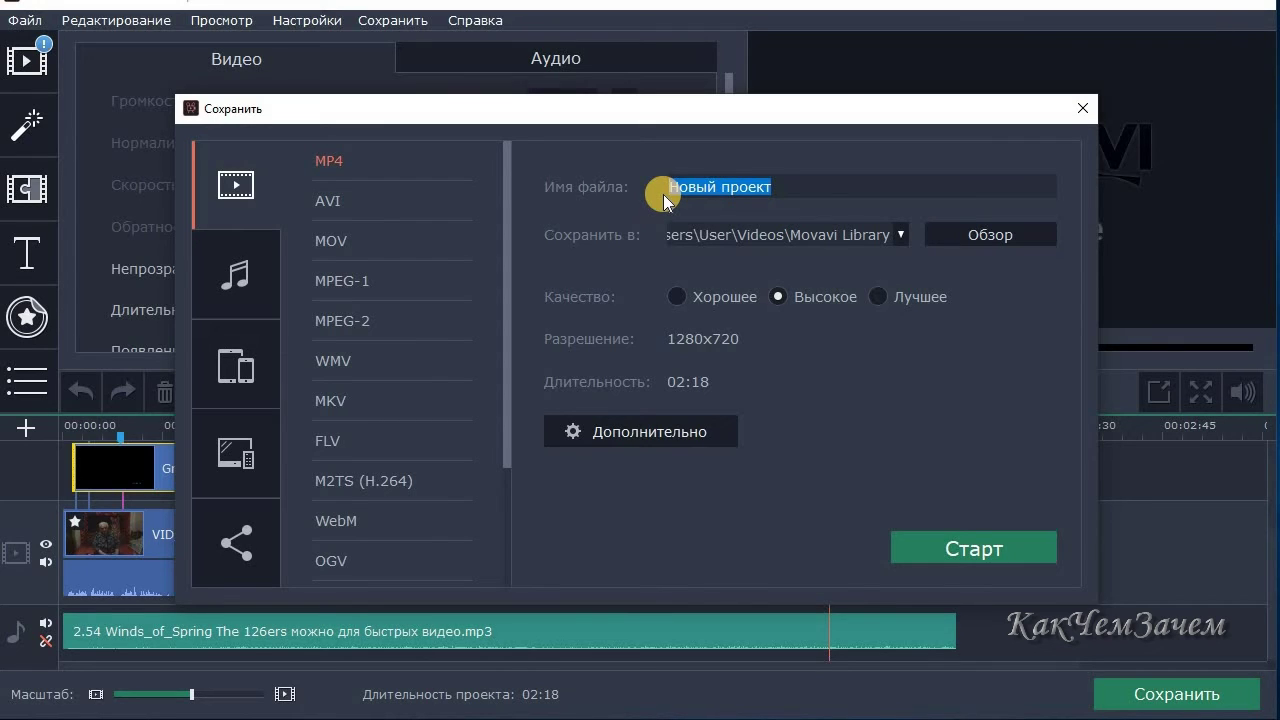
{"action": "type", "text": "Урок 6-7 загрузка видео и аудио файла в проект "}
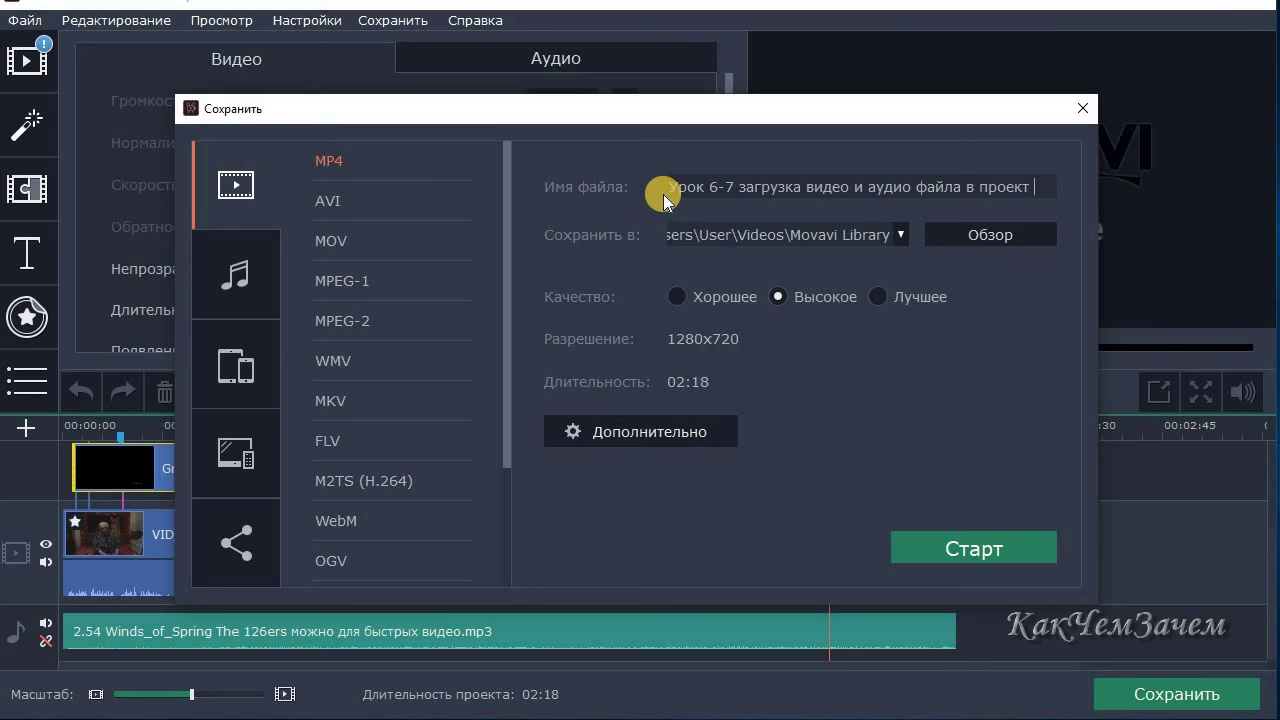
{"action": "type", "text": "редактора "}
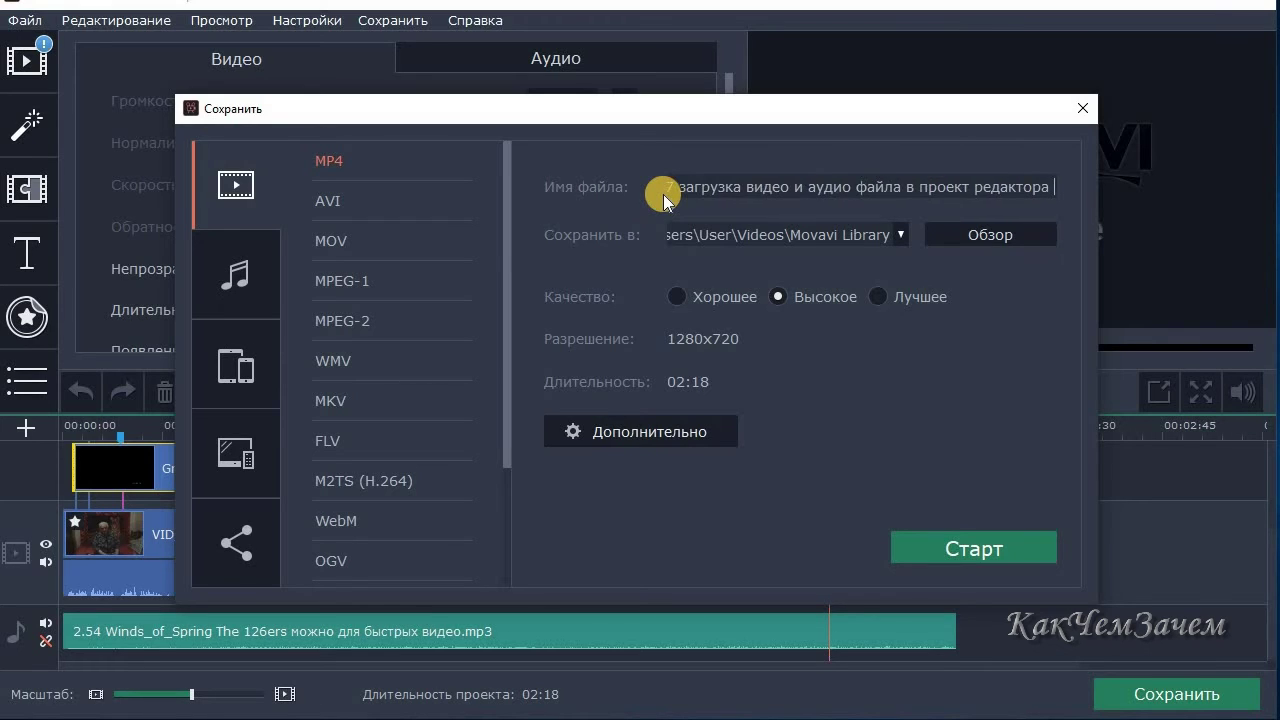
{"action": "type", "text": "Мовави"}
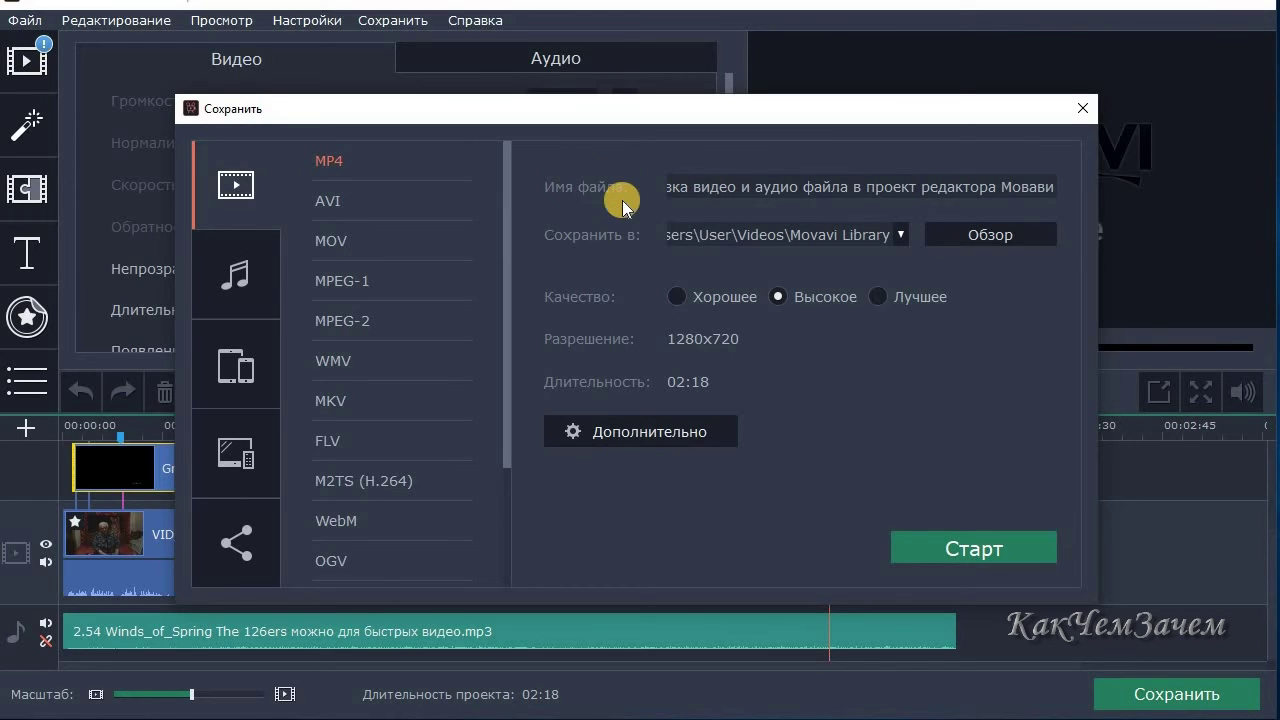
Choose the МОВАВИ ШКОЛА folder on the desktop as the export destination and start the export
{"action": "left_click", "coordinate": [1000, 236]}
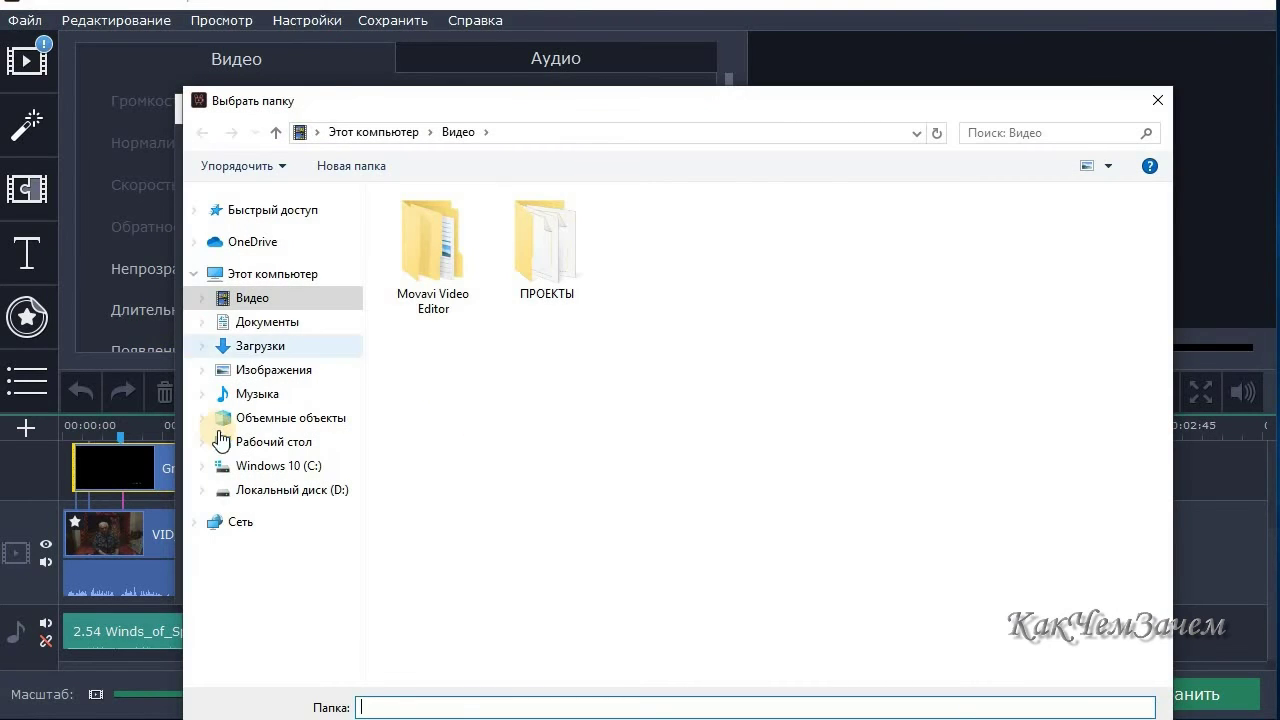
{"action": "left_click", "coordinate": [202, 442]}
{"action": "left_click", "coordinate": [300, 468]}
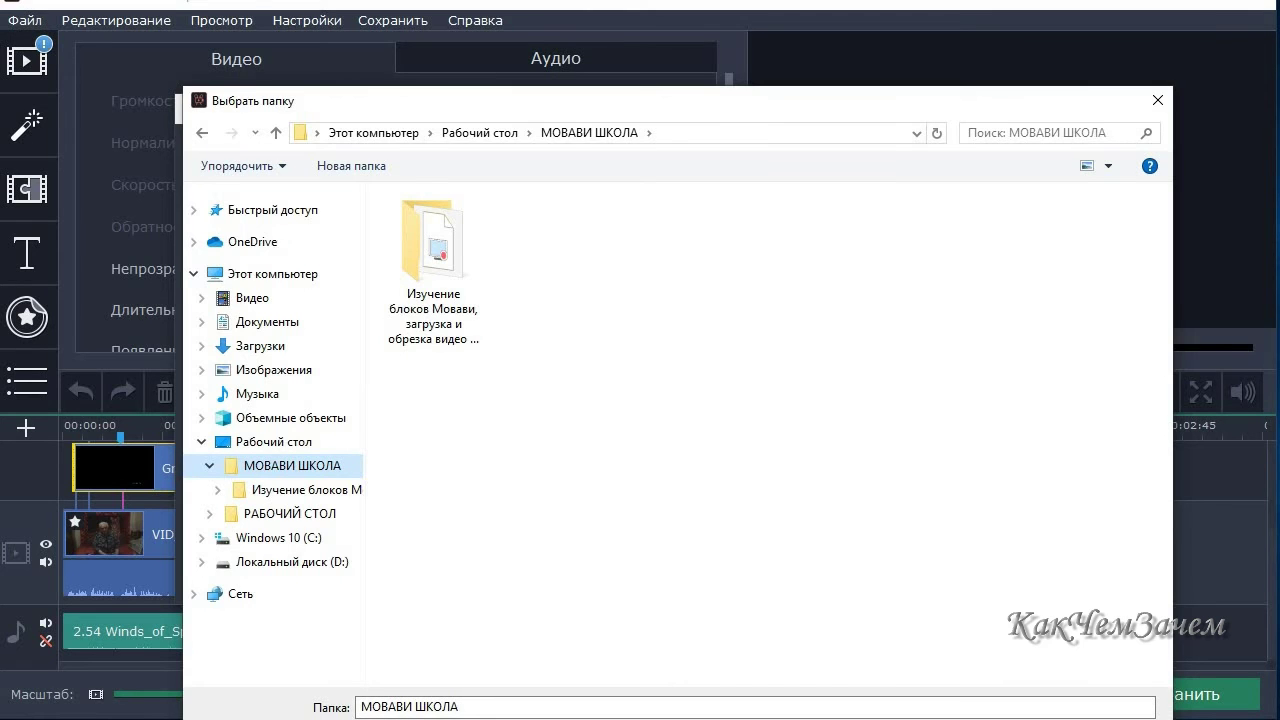
{"action": "key", "text": "Return"}
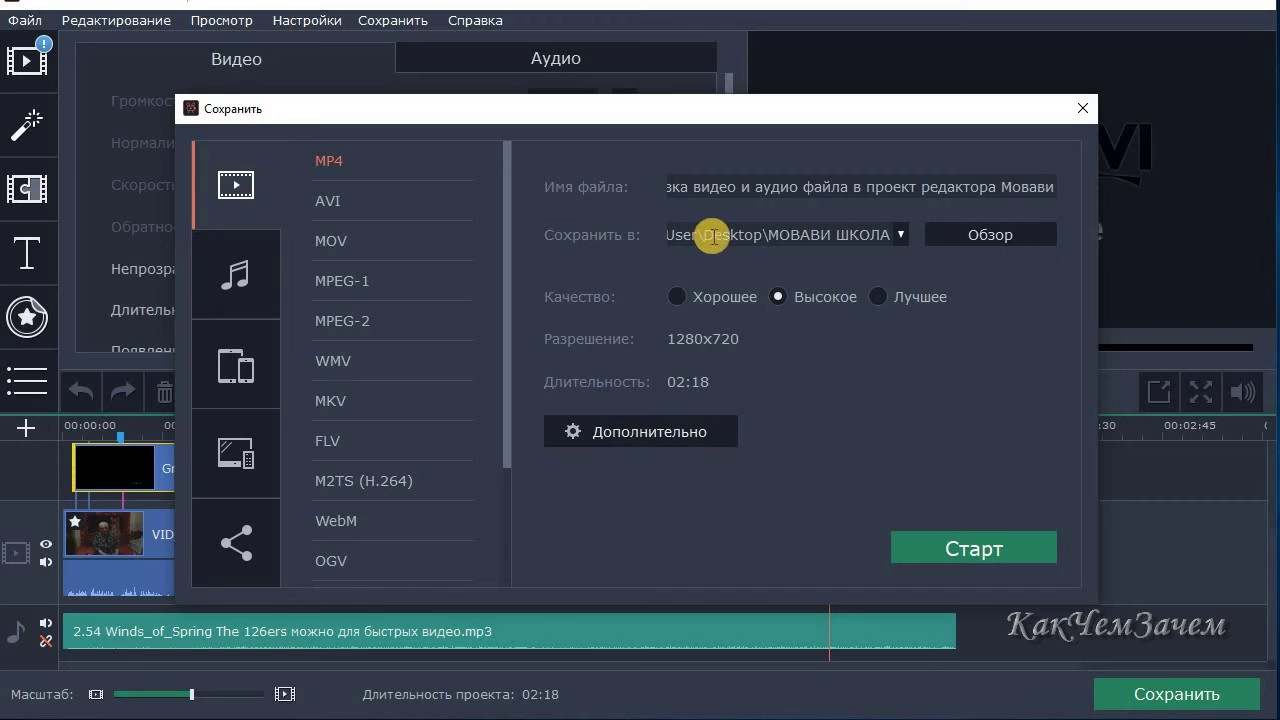
{"action": "left_click_drag", "start_coordinate": [770, 236], "coordinate": [892, 236]}
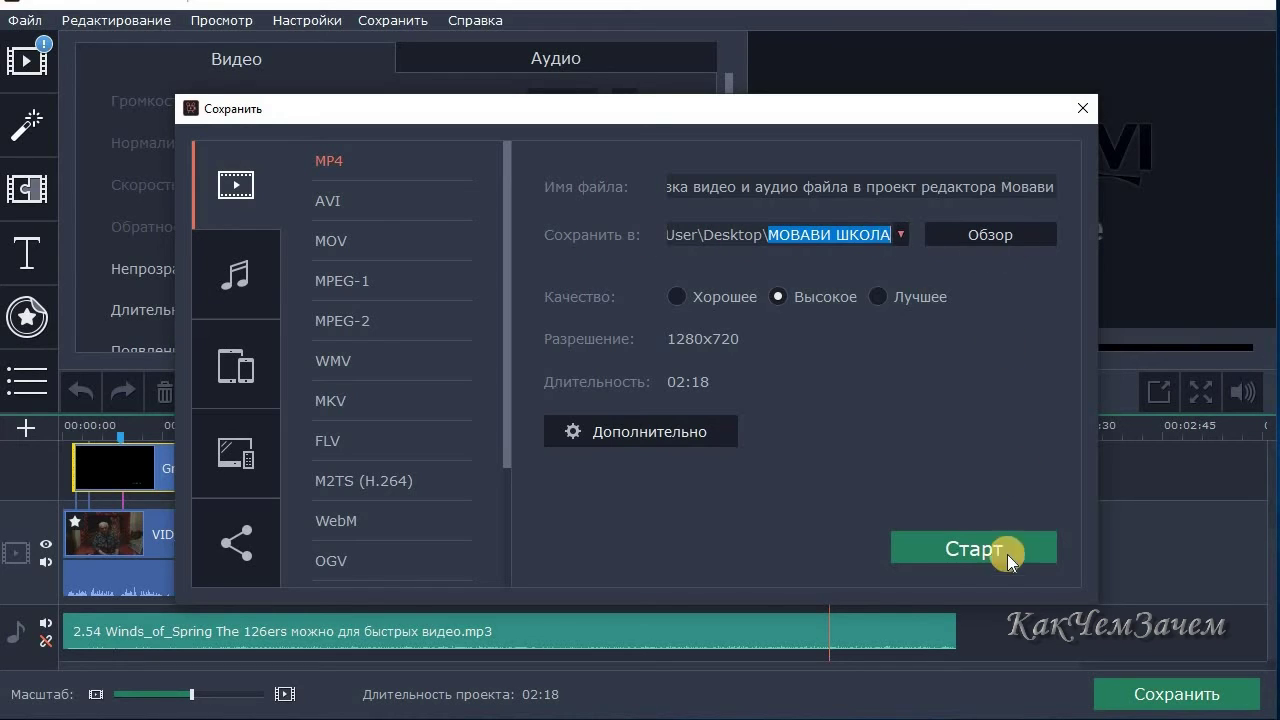
{"action": "left_click", "coordinate": [943, 547]}
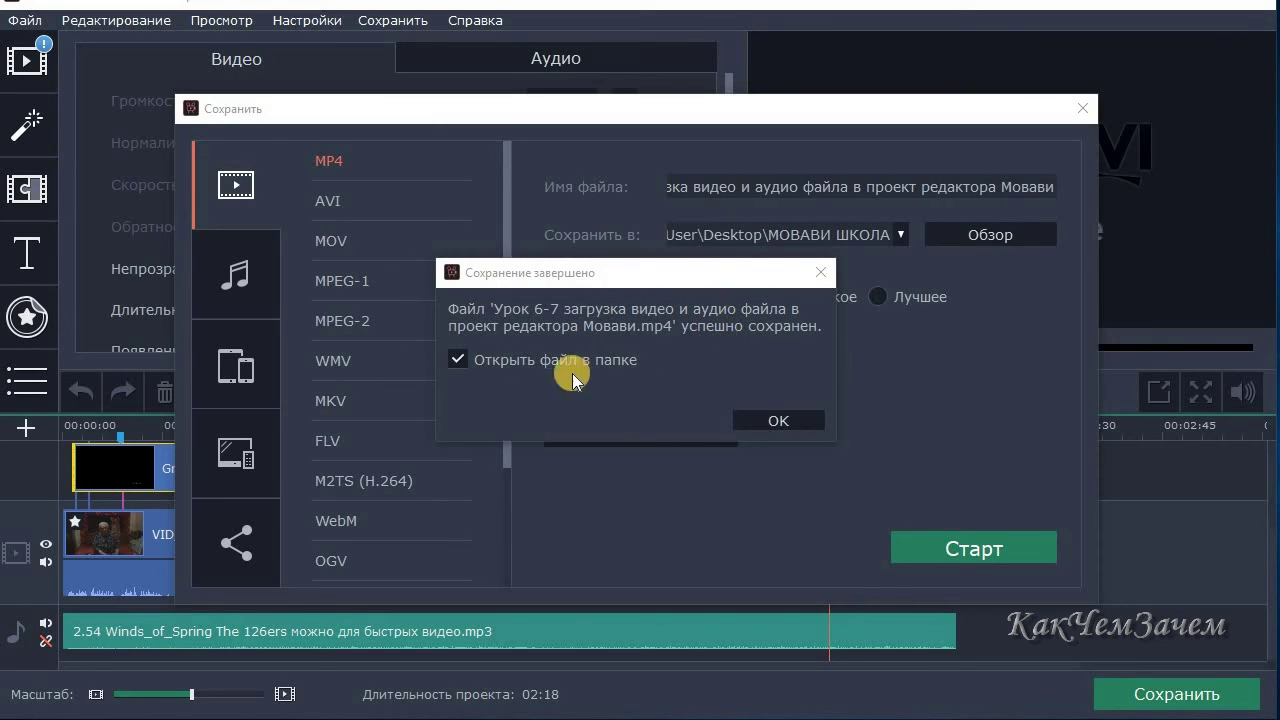
Show the exported Урок 6-7 video in its folder and play it in VLC, moving the player window fully into view
{"action": "left_click", "coordinate": [785, 419]}
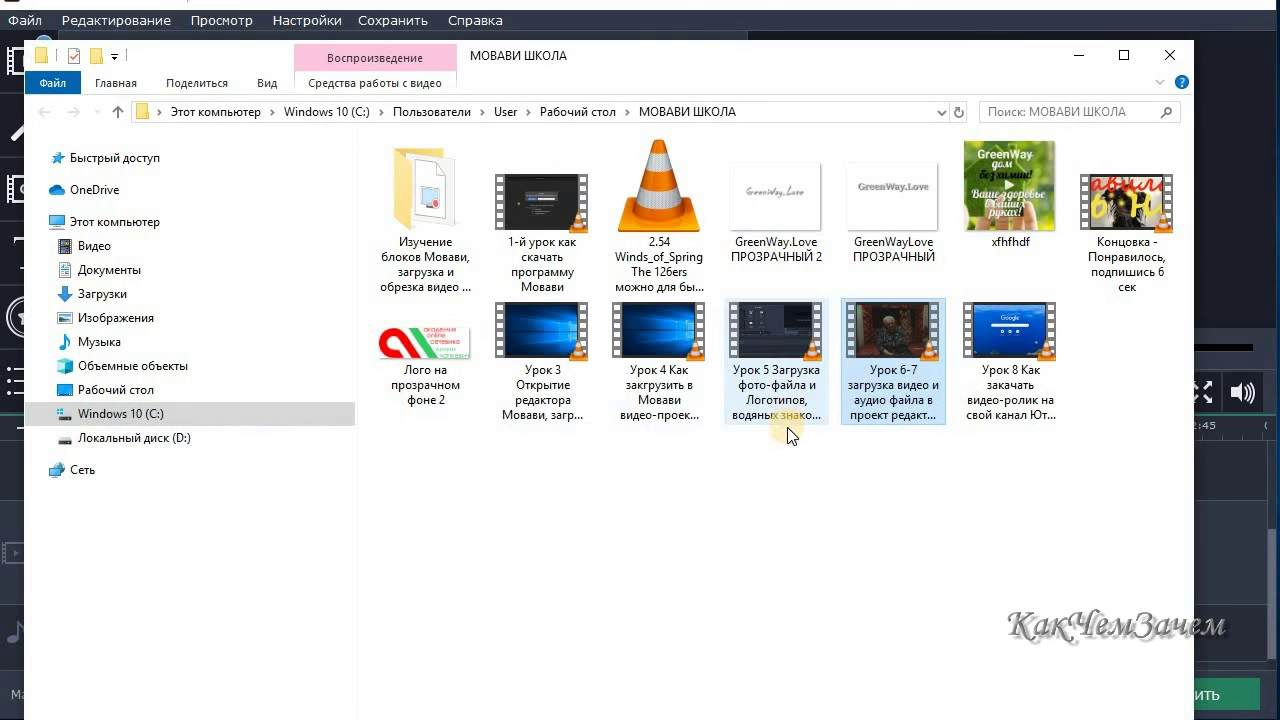
{"action": "left_click", "coordinate": [876, 338]}
{"action": "double_click", "coordinate": [876, 338]}
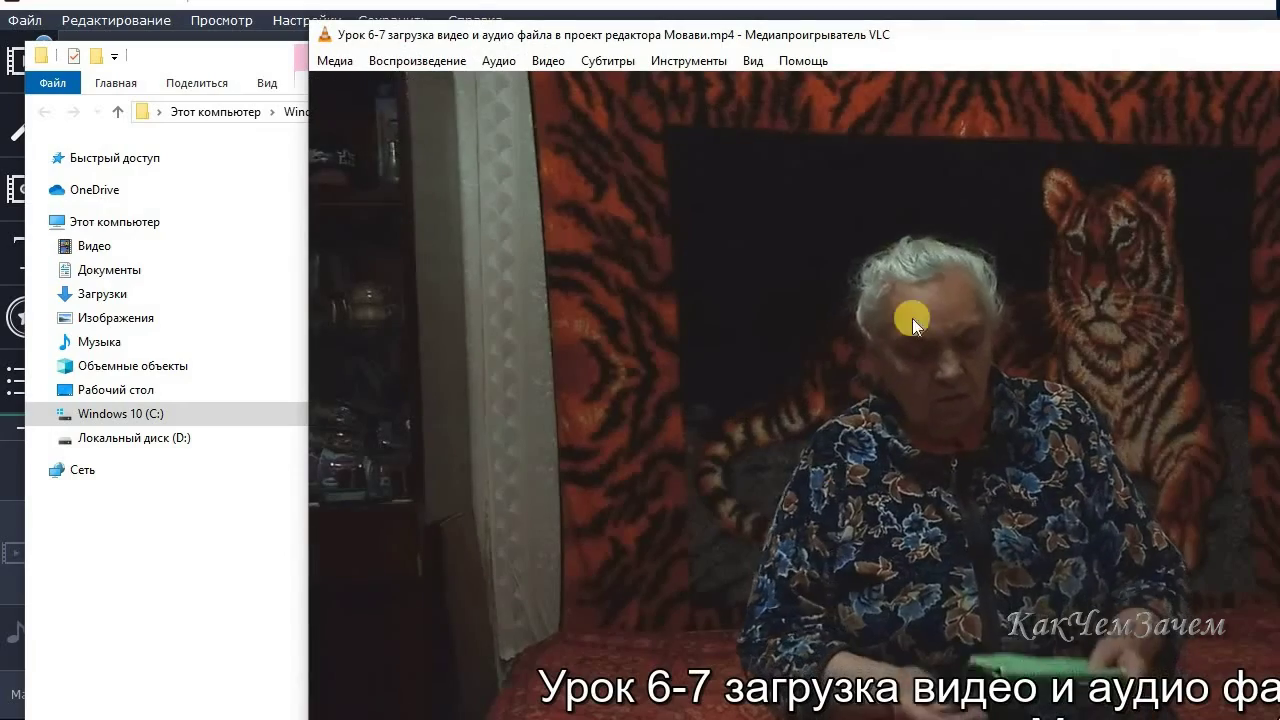
{"action": "left_click_drag", "start_coordinate": [951, 52], "coordinate": [627, 14]}
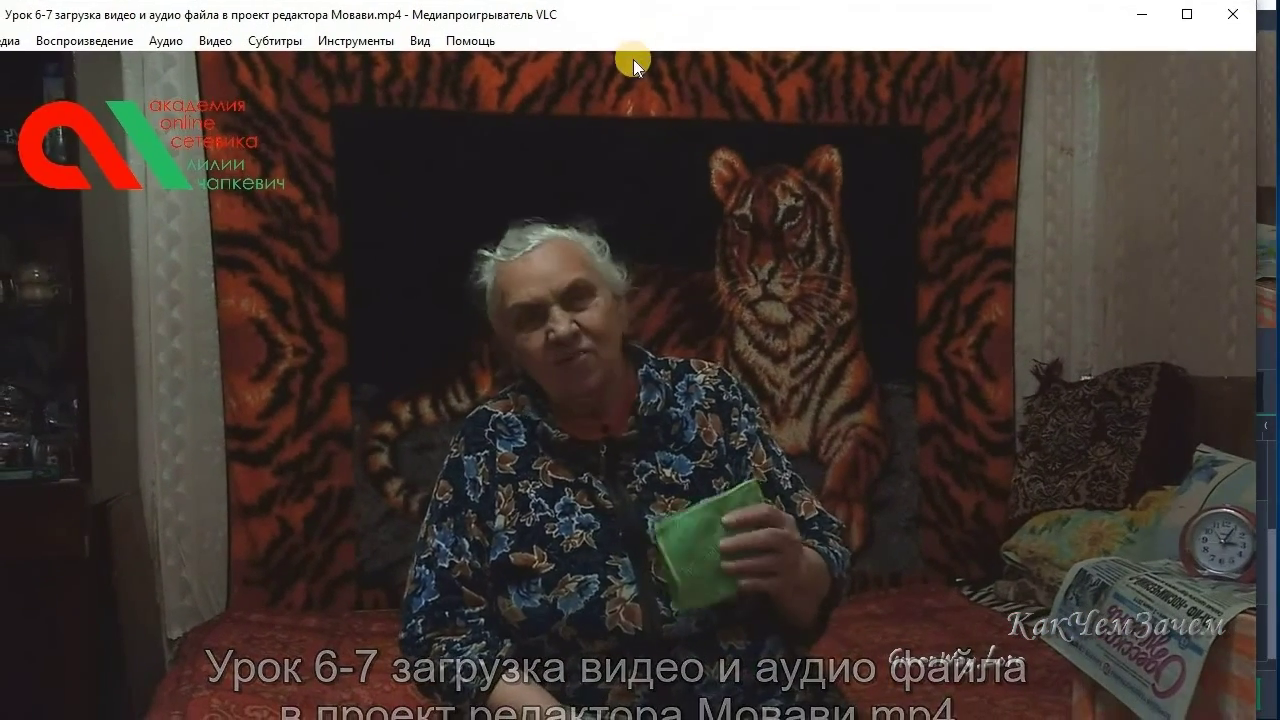